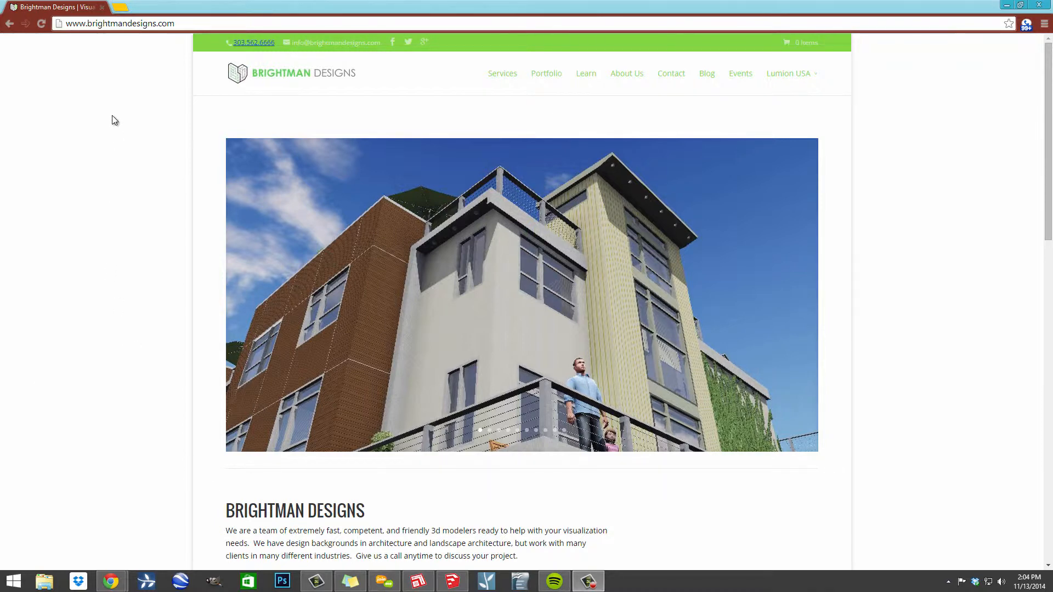
{"action": "left_click", "coordinate": [124, 10]}
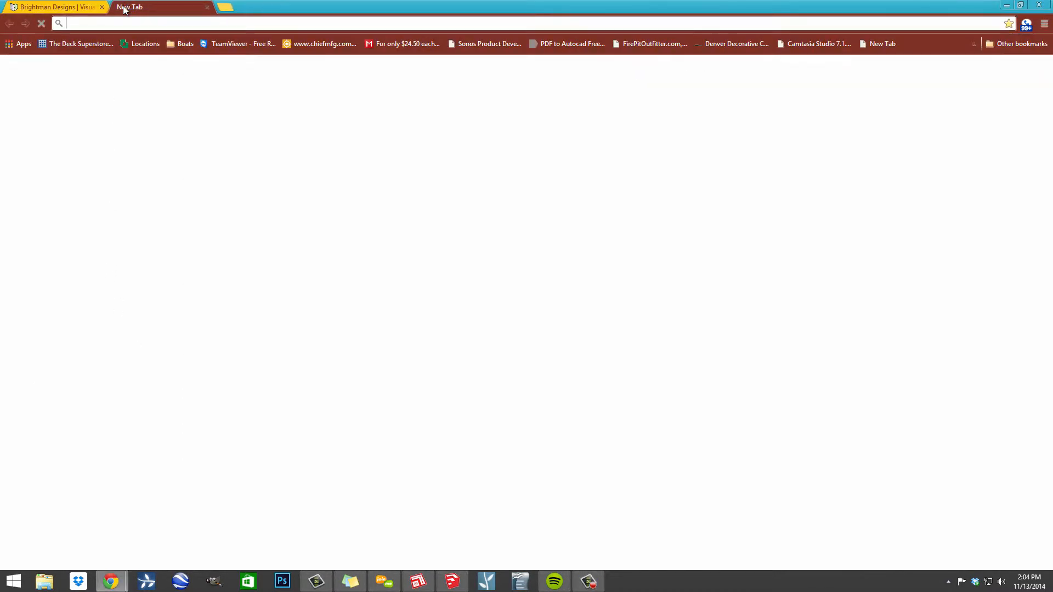
{"action": "type", "text": "suc"}
{"action": "key", "text": "Return"}
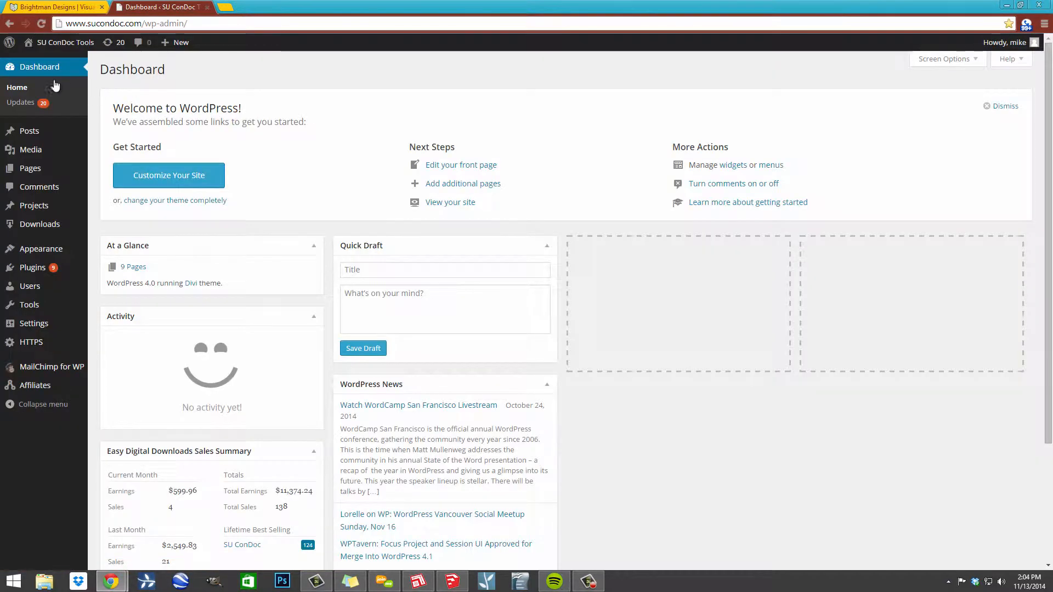
{"action": "mouse_move", "coordinate": [60, 42]}
{"action": "left_click", "coordinate": [51, 63]}
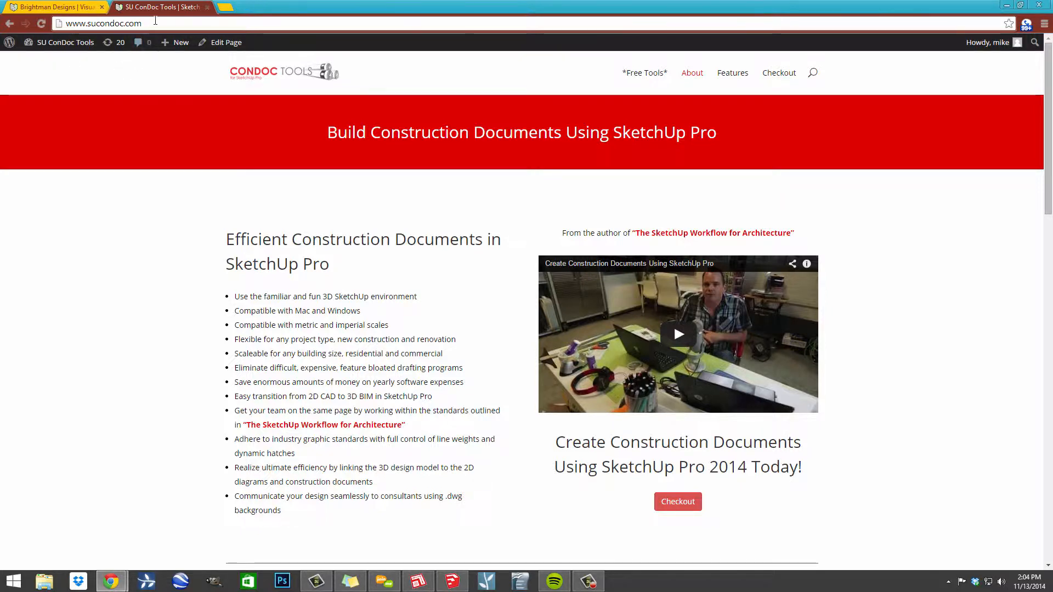
Step: Switch to the Dropbox folder and open BRIGHTMAN DESIGN STUDIOS > BDS PROJECTS > SU CONDOC > ConDoc Scrapbooks
{"action": "left_click", "coordinate": [78, 581]}
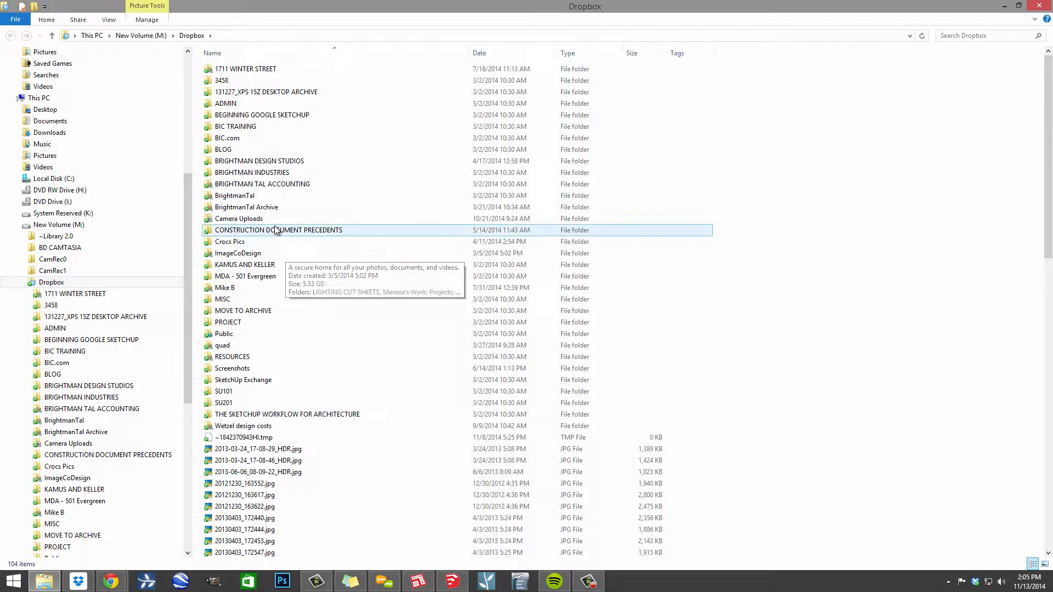
{"action": "left_click", "coordinate": [275, 229]}
{"action": "double_click", "coordinate": [272, 162]}
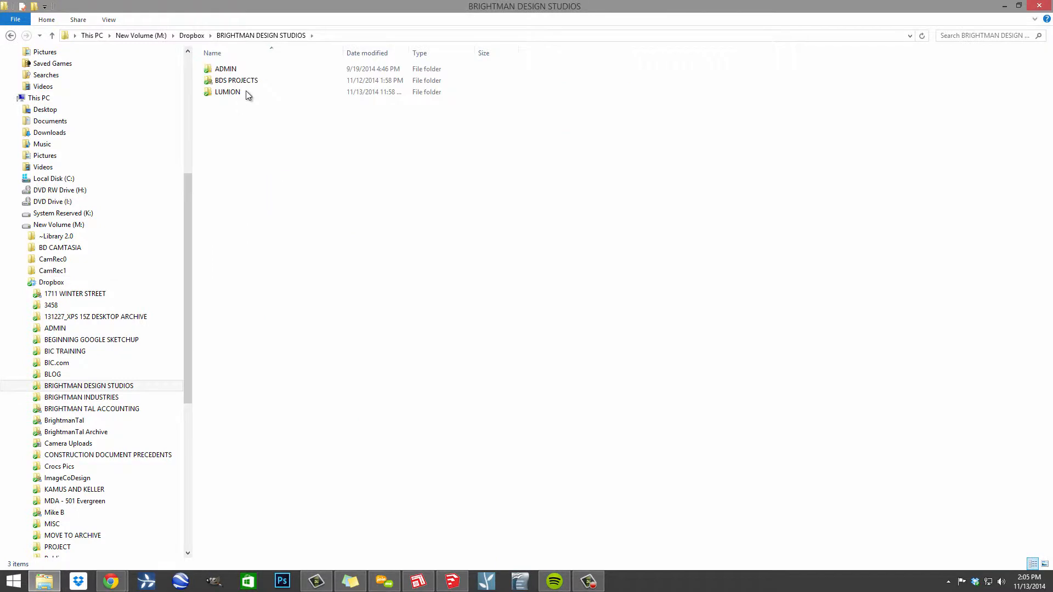
{"action": "double_click", "coordinate": [248, 81]}
{"action": "double_click", "coordinate": [250, 391]}
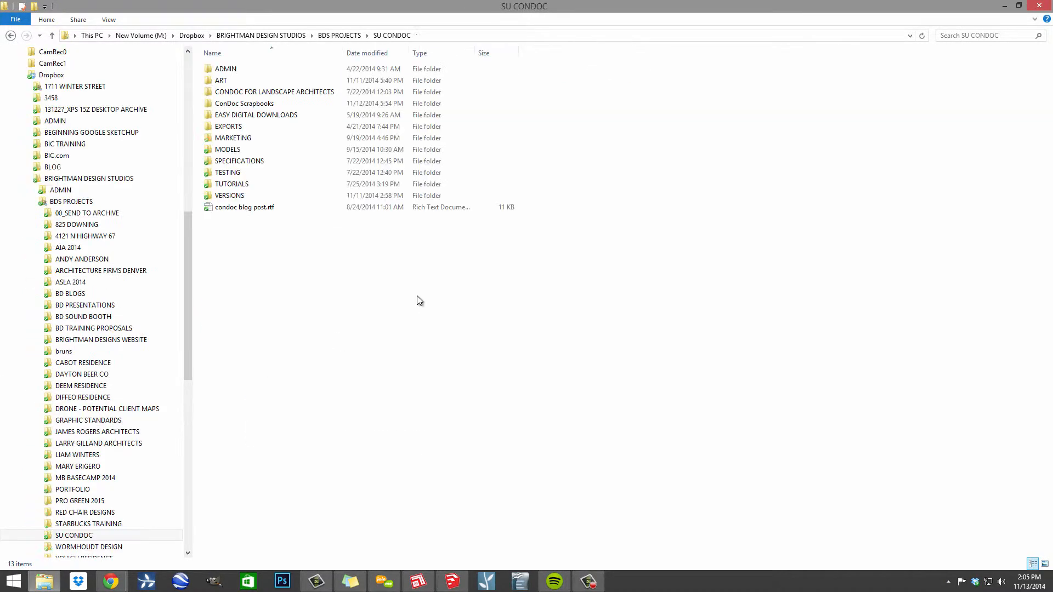
{"action": "double_click", "coordinate": [274, 104]}
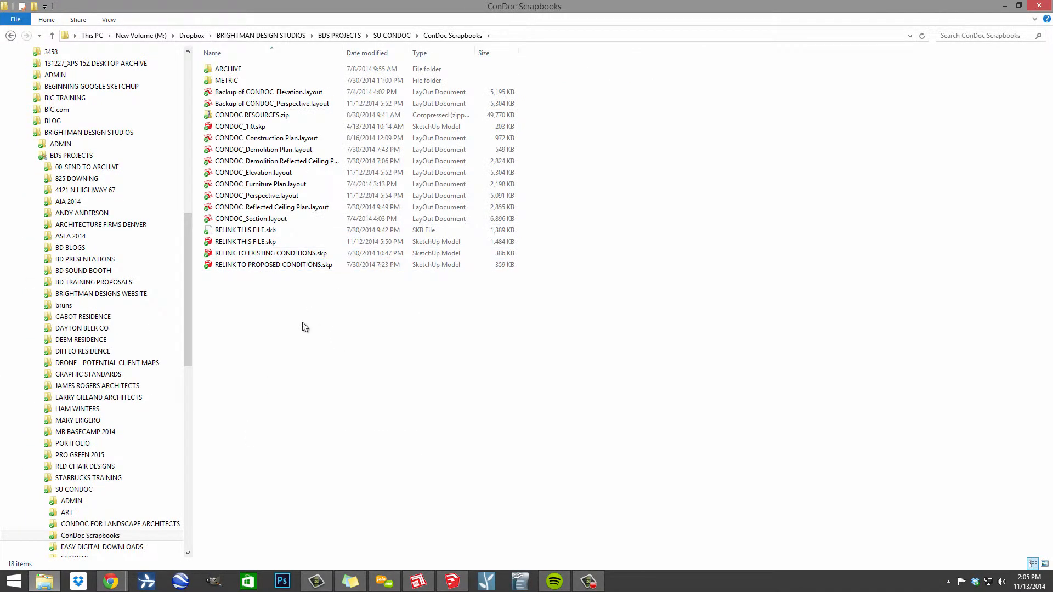
Step: Delete the backup files of CONDOC_Elevation.layout and CONDOC_Perspective.layout from the ConDoc Scrapbooks folder
{"action": "left_click", "coordinate": [263, 91]}
{"action": "left_click", "coordinate": [264, 103], "text": "shift"}
{"action": "key", "text": "Delete"}
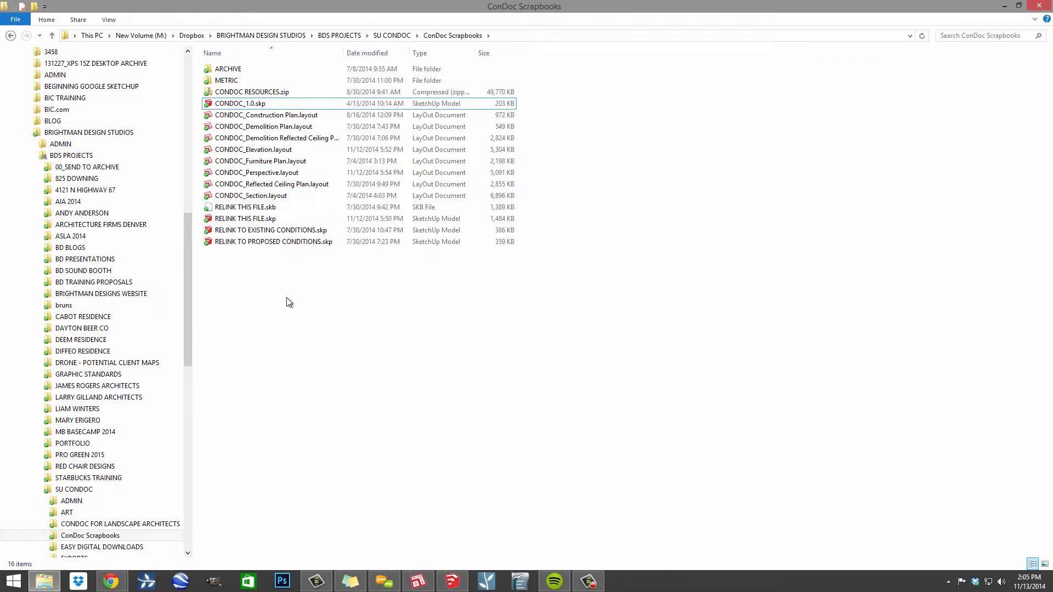
Step: Copy the file CONDOC_Construction Plan.layout from the ConDoc Scrapbooks folder
{"action": "left_click", "coordinate": [287, 151]}
{"action": "left_click", "coordinate": [319, 301]}
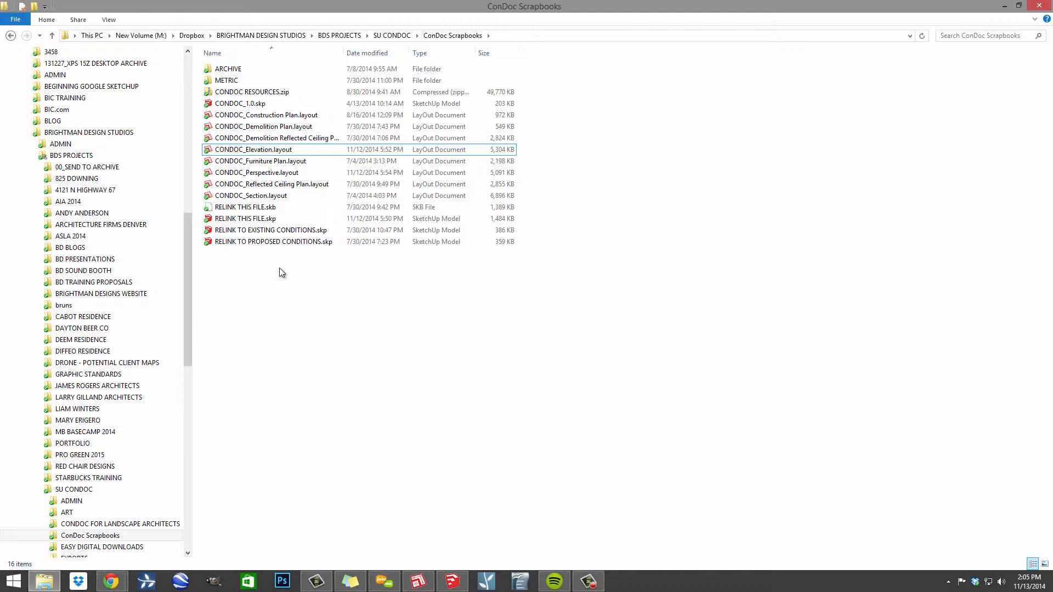
{"action": "left_click", "coordinate": [291, 116]}
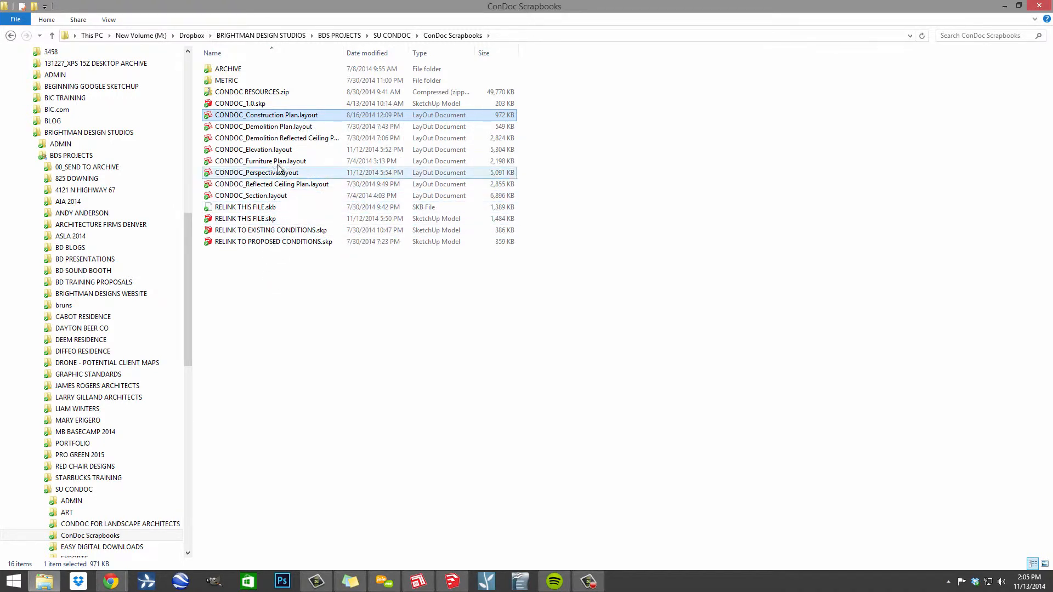
{"action": "left_click", "coordinate": [321, 317]}
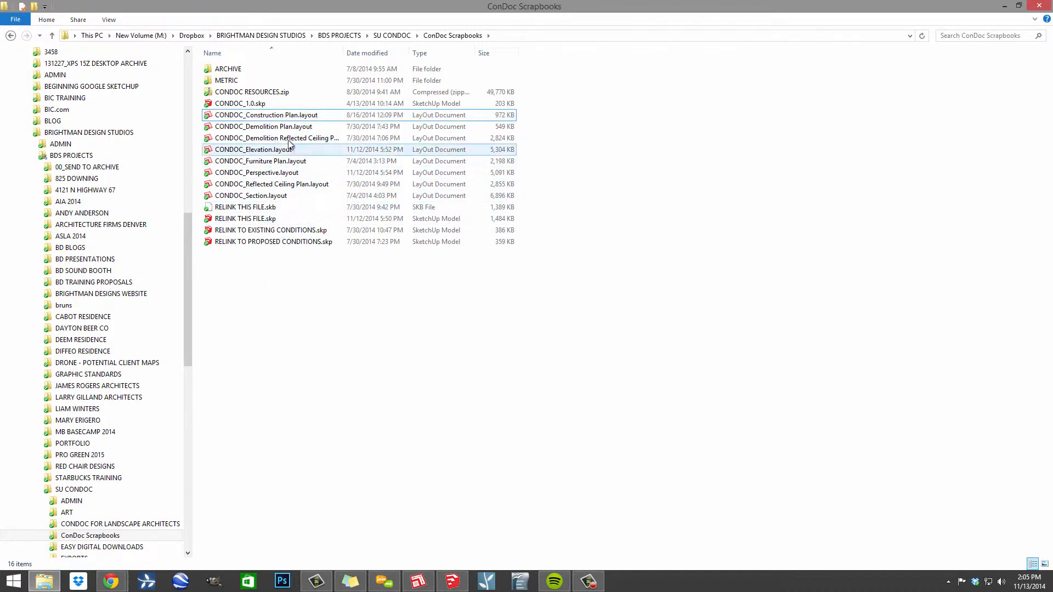
{"action": "left_click", "coordinate": [283, 117]}
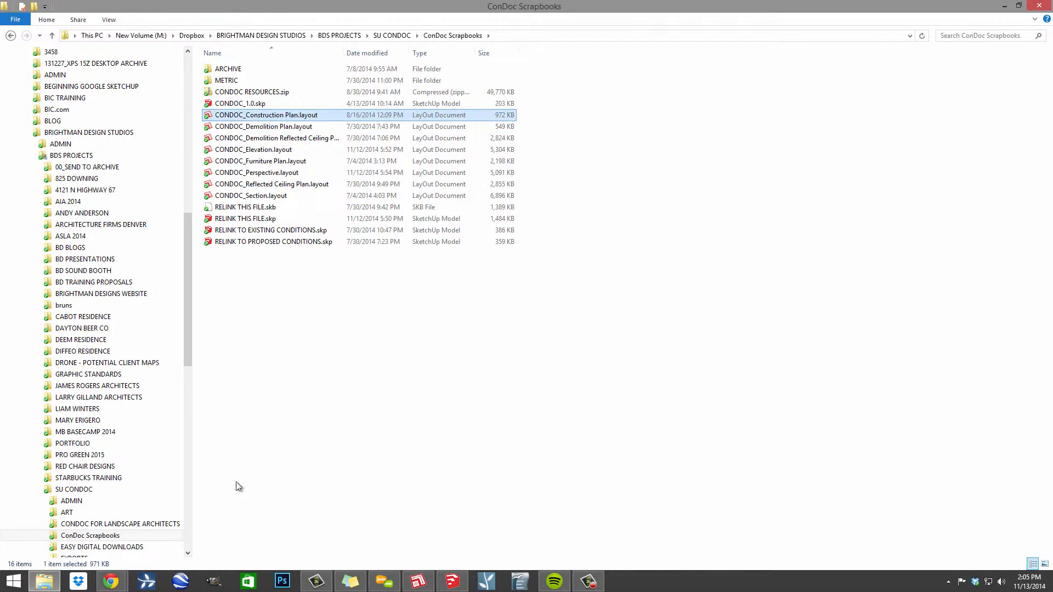
{"action": "key", "text": "alt"}
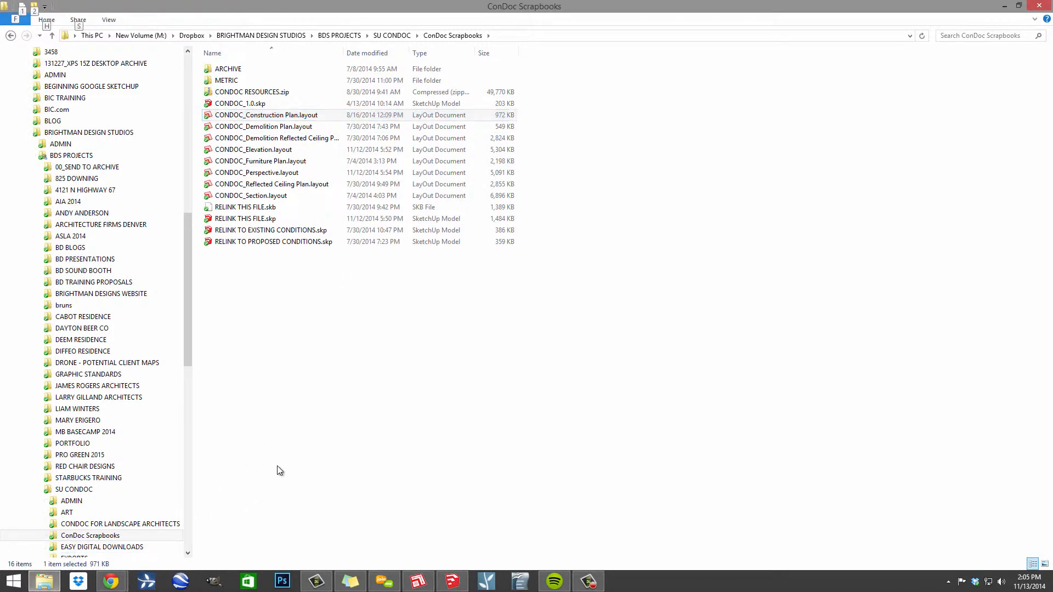
Step: Show the desktop and open the SCRAPBOOK DEMO folder inside TEMP
{"action": "key", "text": "super+d"}
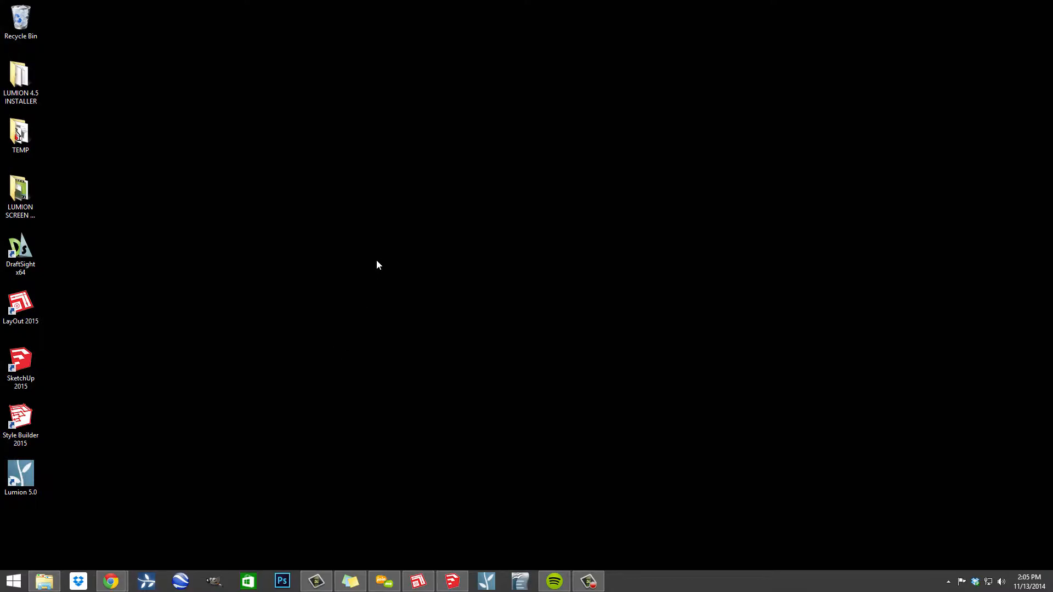
{"action": "double_click", "coordinate": [31, 134]}
{"action": "double_click", "coordinate": [269, 104]}
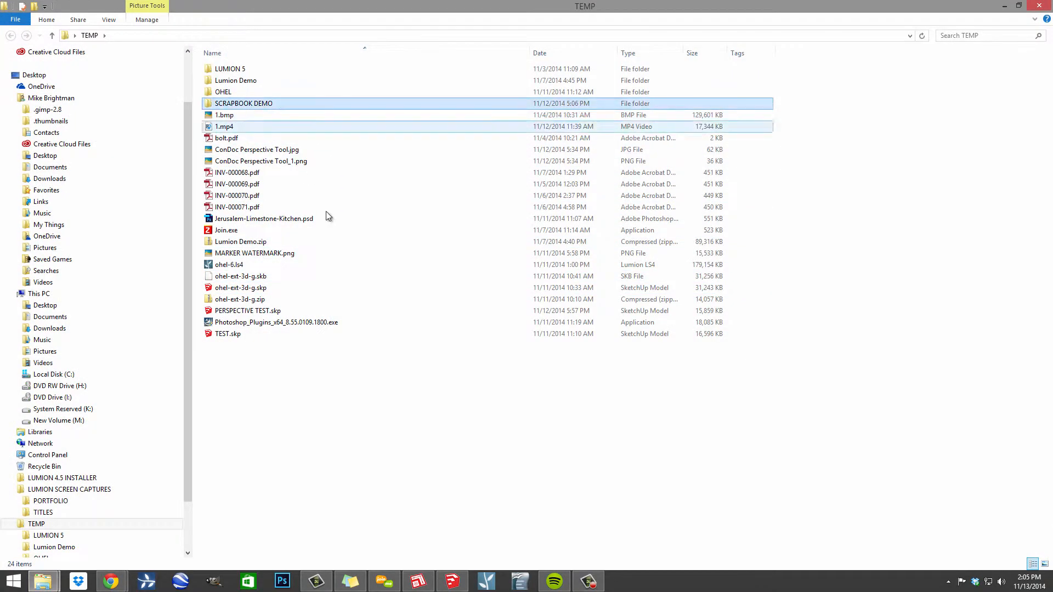
{"action": "left_click", "coordinate": [259, 104]}
{"action": "left_click", "coordinate": [341, 147]}
{"action": "left_click", "coordinate": [264, 104]}
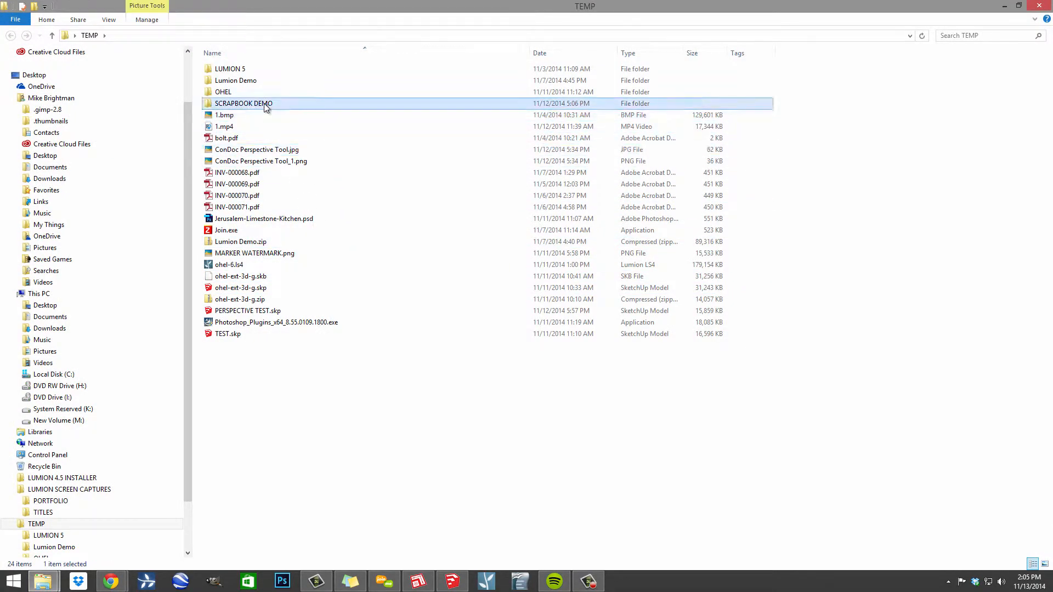
{"action": "double_click", "coordinate": [265, 104]}
Step: Replace everything in the SCRAPBOOK DEMO folder with the copied CONDOC_Construction Plan.layout file
{"action": "left_click_drag", "start_coordinate": [360, 188], "coordinate": [226, 57]}
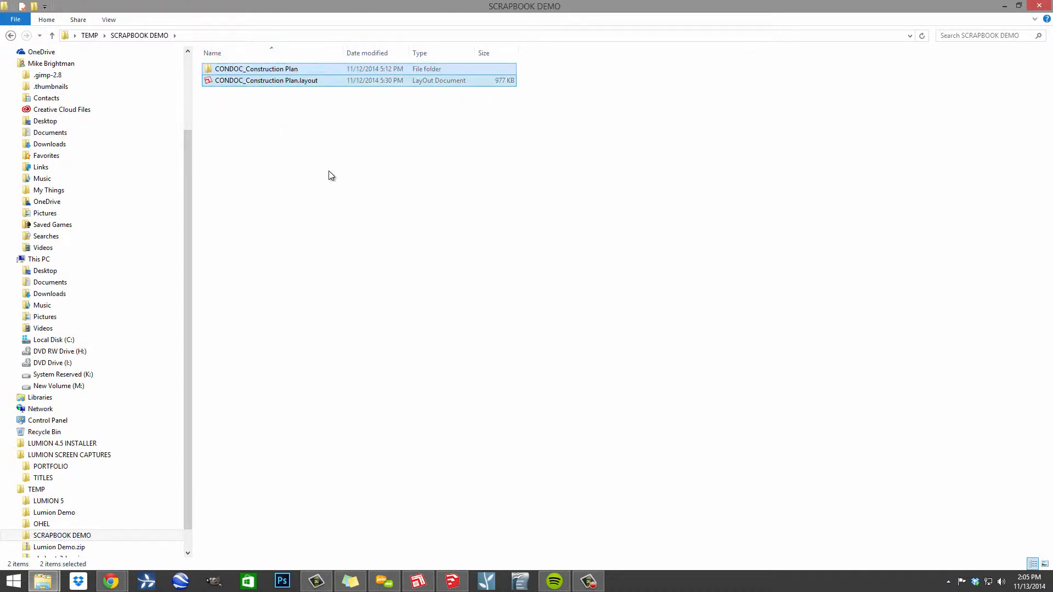
{"action": "key", "text": "Delete"}
{"action": "right_click", "coordinate": [325, 132]}
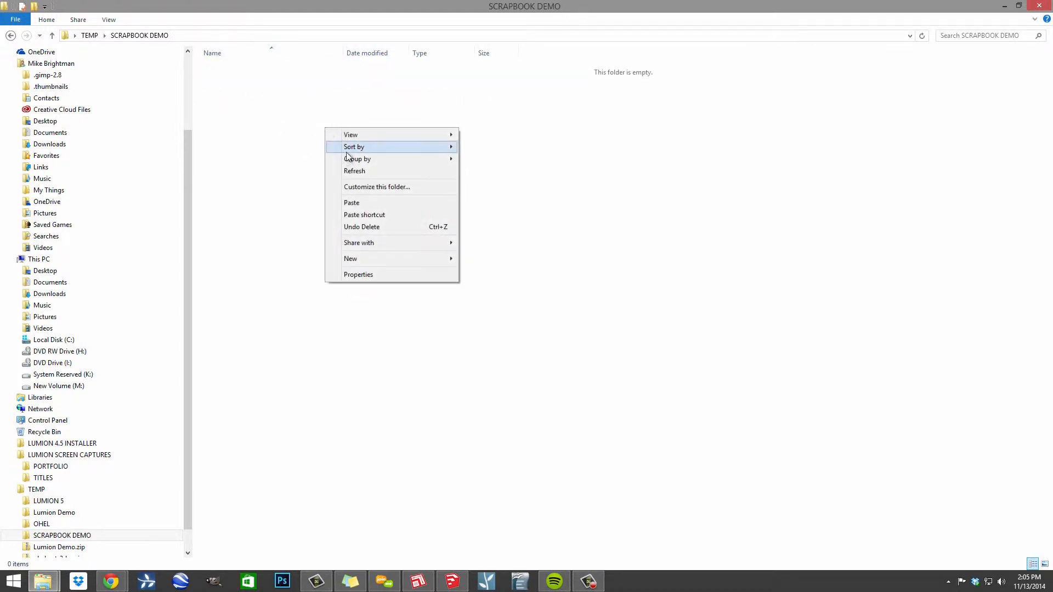
{"action": "left_click", "coordinate": [366, 202]}
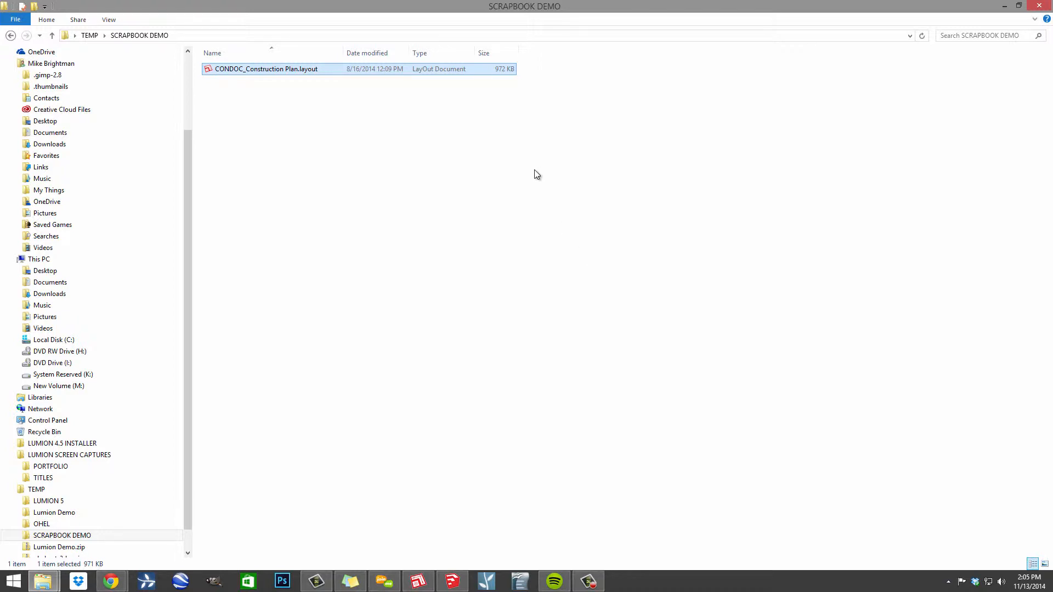
Step: Open CONDOC_Construction Plan.layout in LayOut and dismiss the file version message so it does not show again
{"action": "left_click", "coordinate": [416, 581]}
{"action": "left_click", "coordinate": [428, 312]}
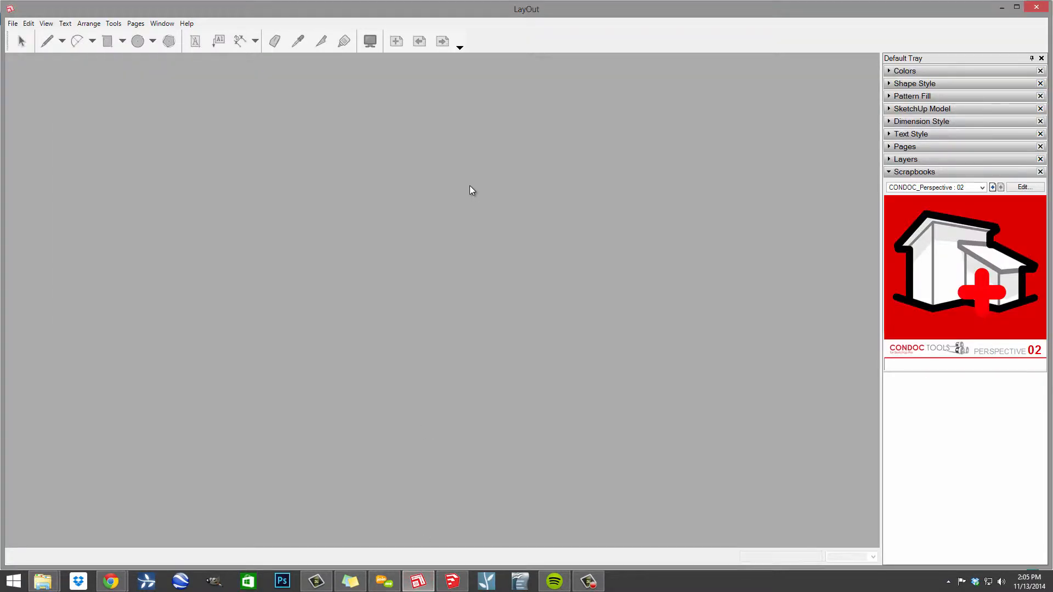
{"action": "key", "text": "alt+Tab"}
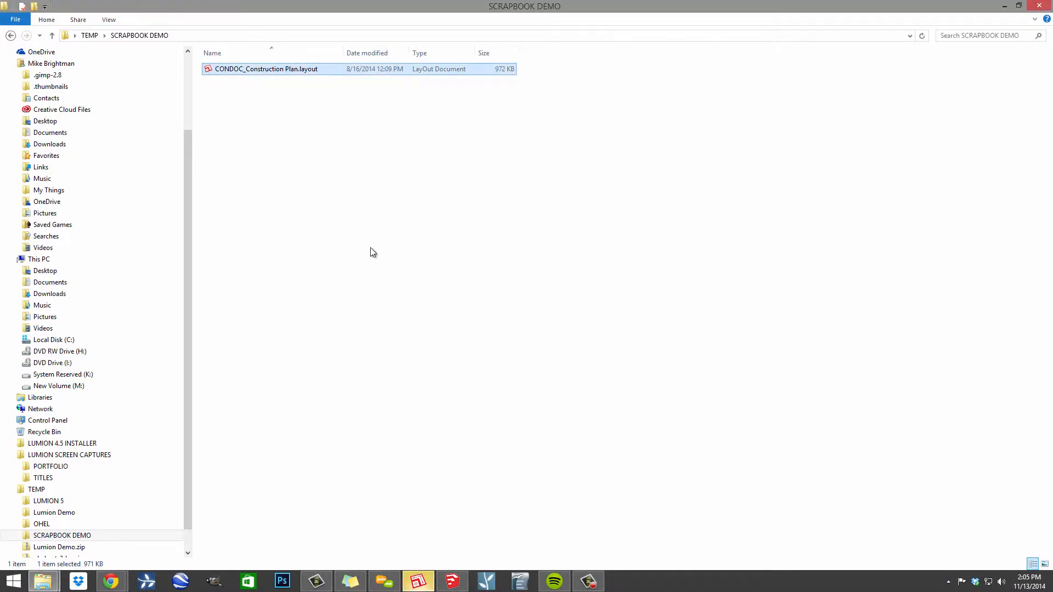
{"action": "left_click", "coordinate": [417, 585]}
{"action": "left_click", "coordinate": [507, 320]}
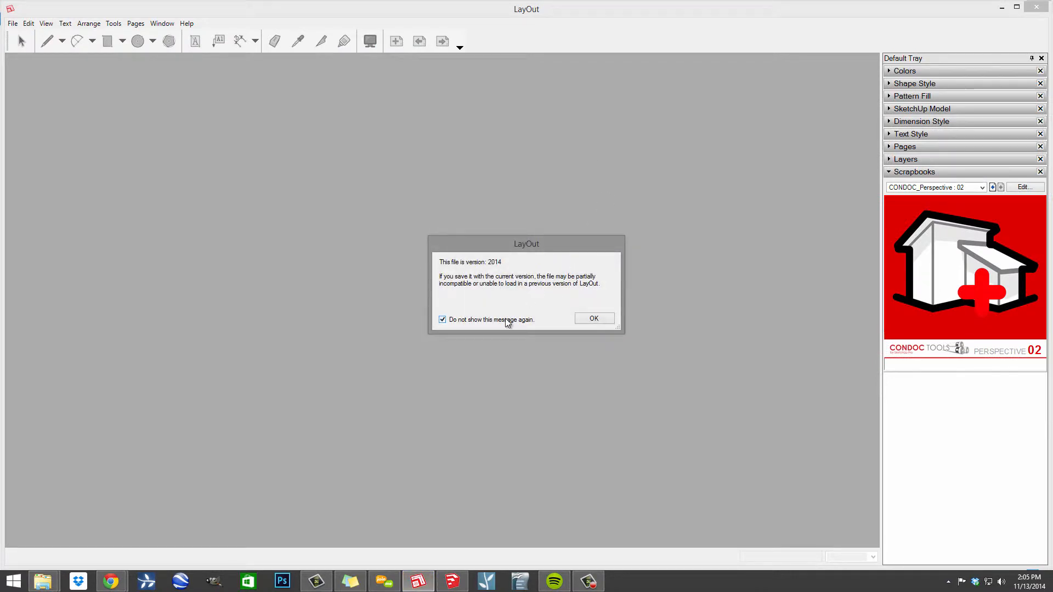
{"action": "left_click", "coordinate": [603, 319]}
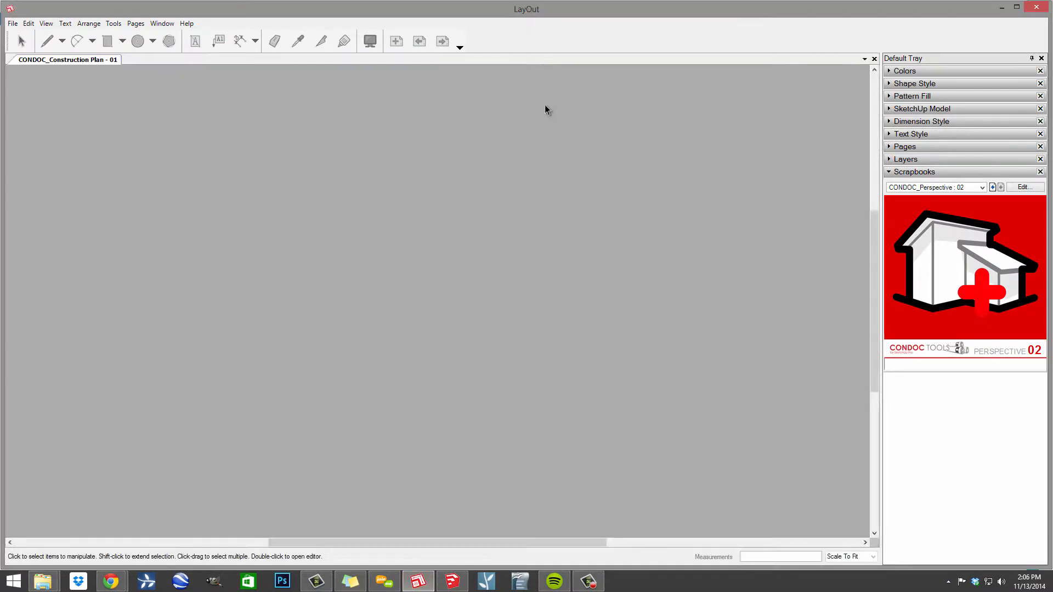
Step: Place a copy of the 1/4" construction plan in the empty area beside the original
{"action": "scroll", "coordinate": [460, 197], "scroll_direction": "down", "scroll_amount": 4}
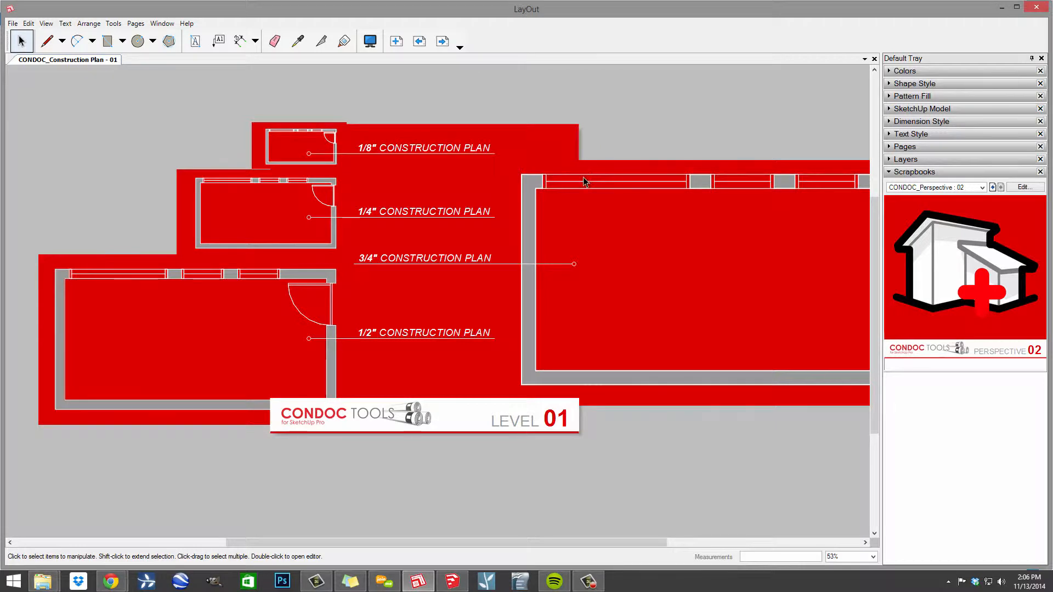
{"action": "middle_click_drag", "start_coordinate": [375, 209], "coordinate": [366, 214]}
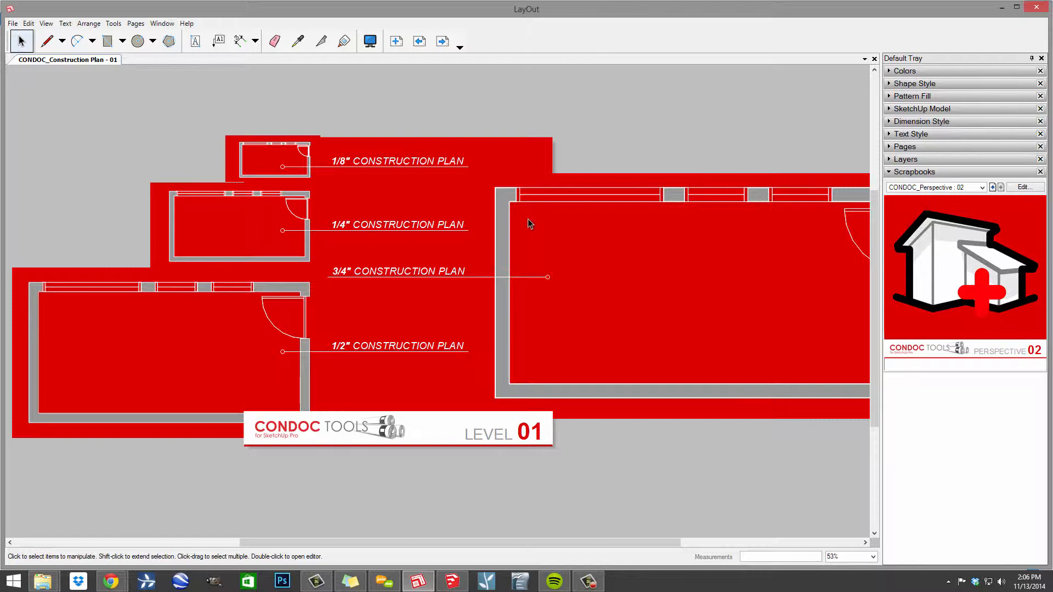
{"action": "mouse_move", "coordinate": [564, 223]}
{"action": "middle_mouse_down"}
{"action": "mouse_move", "coordinate": [461, 218]}
{"action": "mouse_move", "coordinate": [569, 207]}
{"action": "middle_mouse_up"}
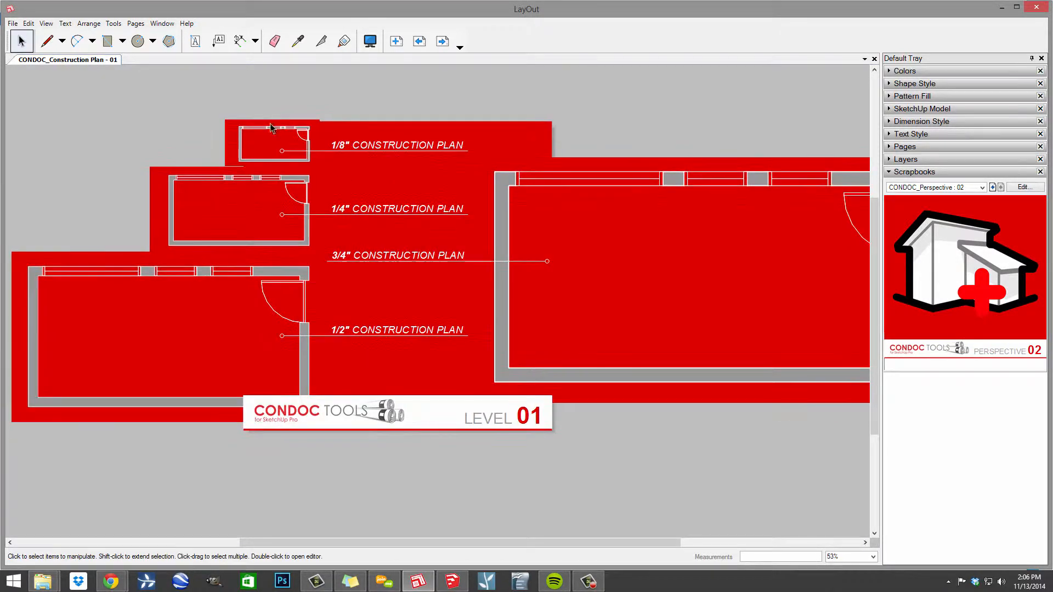
{"action": "left_click", "coordinate": [226, 271]}
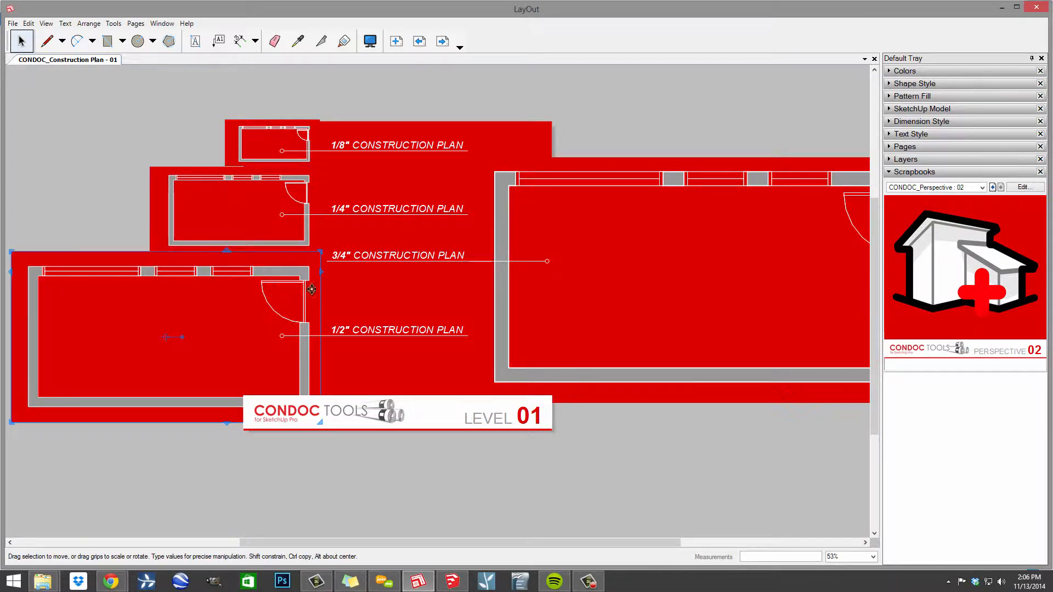
{"action": "right_click", "coordinate": [199, 176]}
{"action": "middle_click_drag", "start_coordinate": [415, 230], "coordinate": [648, 279]}
{"action": "left_click_drag", "start_coordinate": [420, 224], "coordinate": [138, 226], "text": "ctrl"}
Step: Ungroup the copied 1/4" construction plan and spread its stacked viewports apart
{"action": "right_click", "coordinate": [228, 135]}
{"action": "left_click", "coordinate": [265, 237]}
{"action": "left_click", "coordinate": [266, 117]}
{"action": "left_click_drag", "start_coordinate": [265, 142], "coordinate": [428, 87]}
{"action": "mouse_move", "coordinate": [303, 143]}
{"action": "left_mouse_down"}
{"action": "mouse_move", "coordinate": [133, 98]}
{"action": "mouse_move", "coordinate": [299, 160]}
{"action": "mouse_move", "coordinate": [315, 151]}
{"action": "left_mouse_up"}
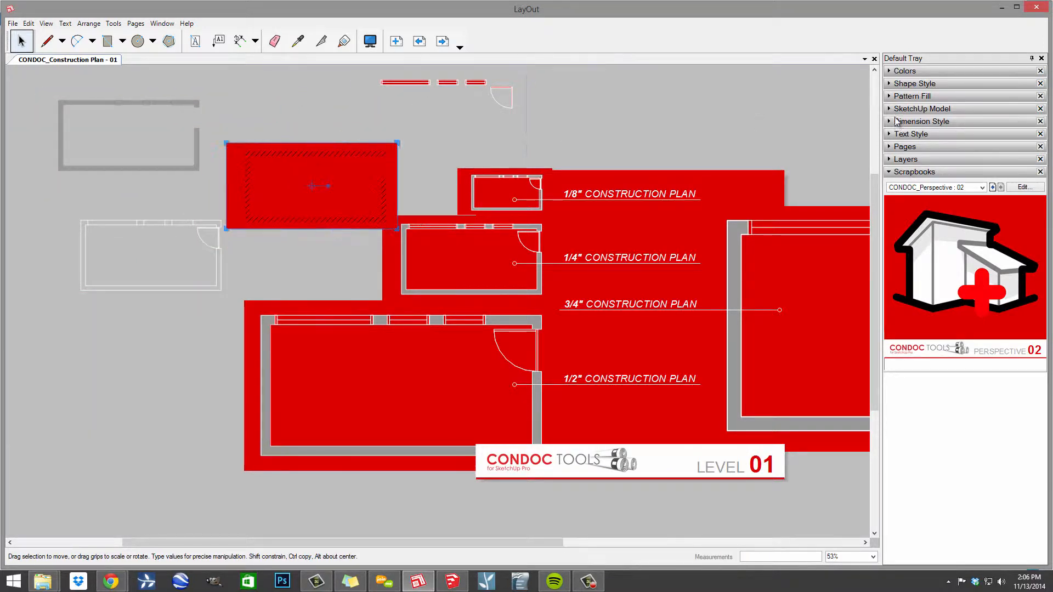
Step: Examine the SketchUp model scene, standard view and scale settings of each separated viewport
{"action": "left_click", "coordinate": [946, 109]}
{"action": "left_click", "coordinate": [465, 82]}
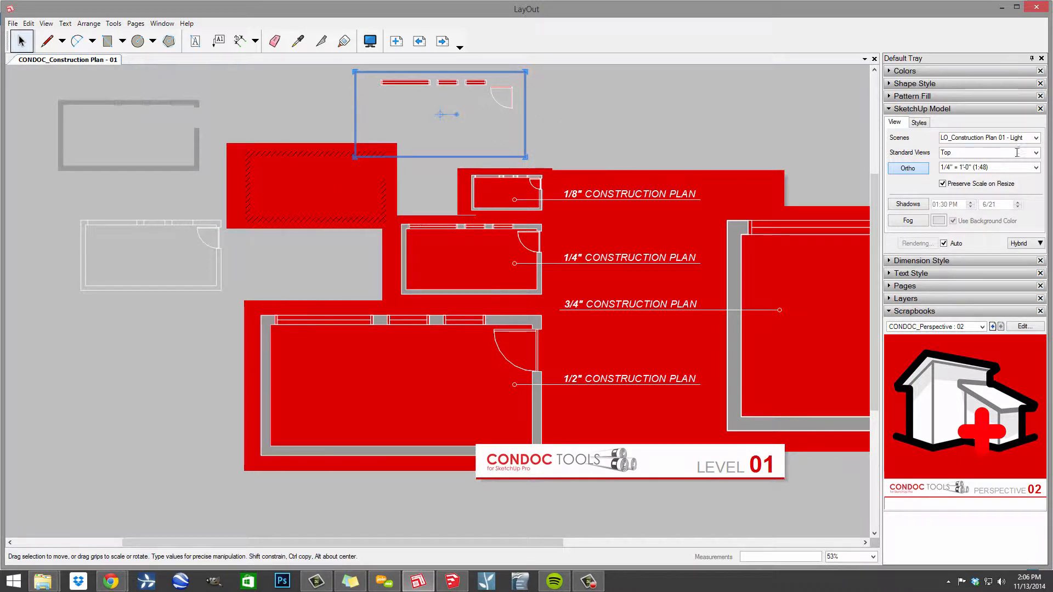
{"action": "left_click", "coordinate": [198, 105]}
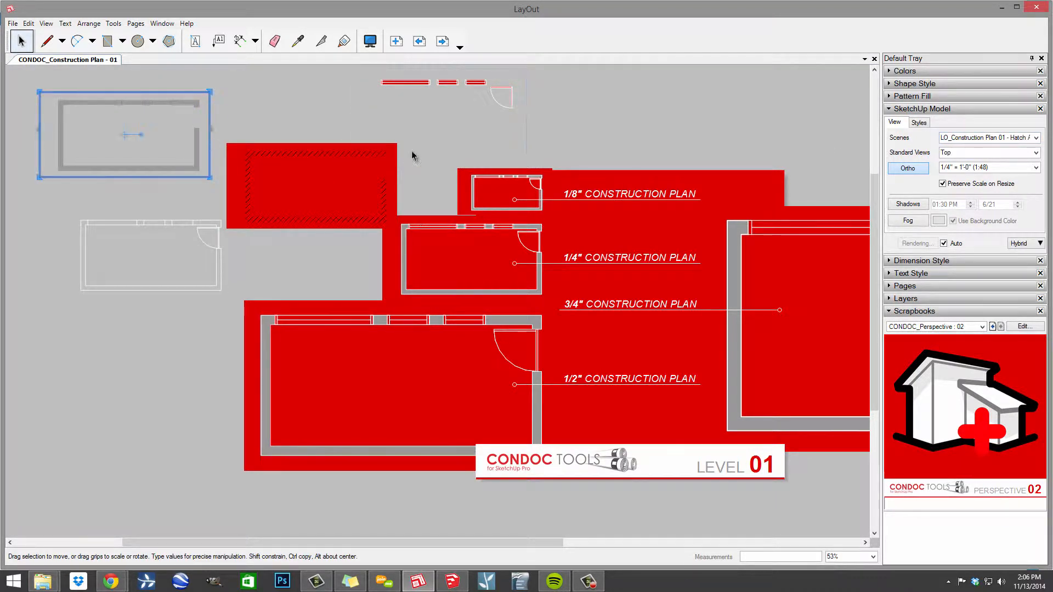
{"action": "left_click", "coordinate": [240, 192]}
{"action": "left_click", "coordinate": [253, 184]}
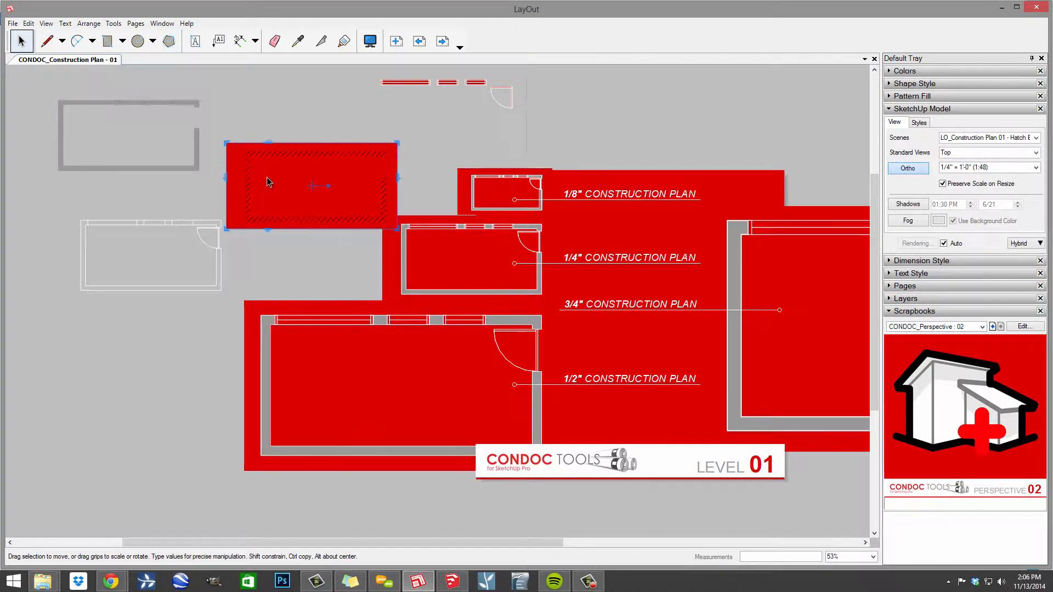
{"action": "left_click", "coordinate": [165, 221]}
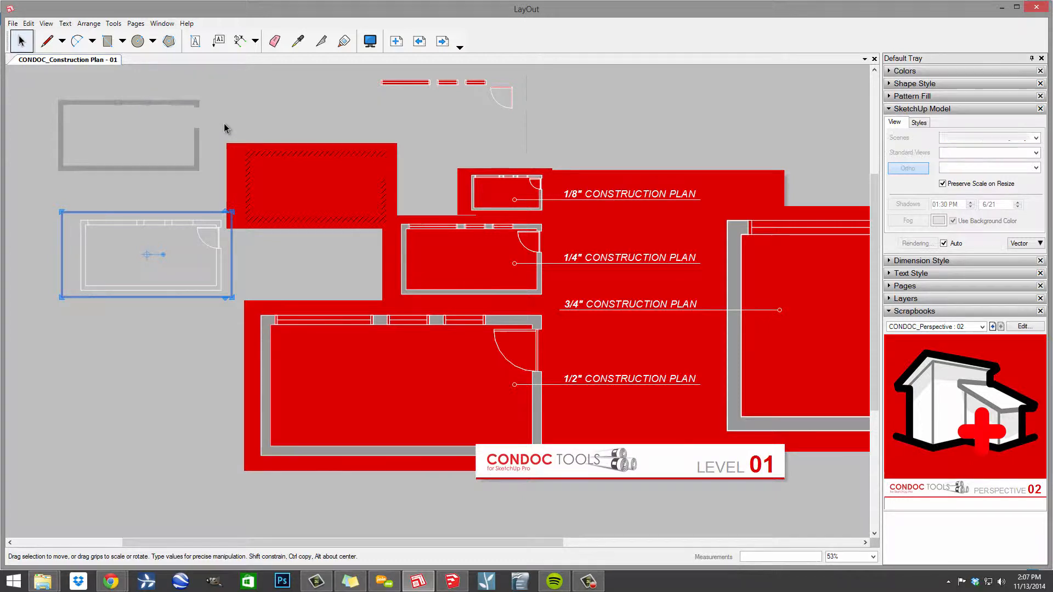
Step: Erase all the separated viewport copies beside the original construction plans
{"action": "key", "text": "e"}
{"action": "left_click", "coordinate": [258, 159]}
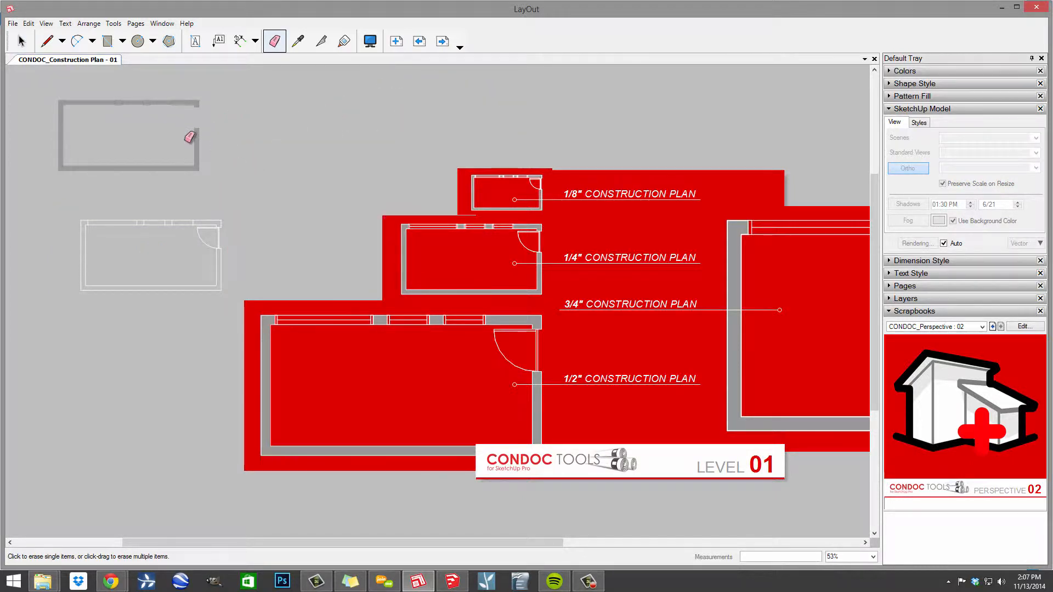
{"action": "left_click", "coordinate": [196, 161]}
{"action": "left_click", "coordinate": [194, 221]}
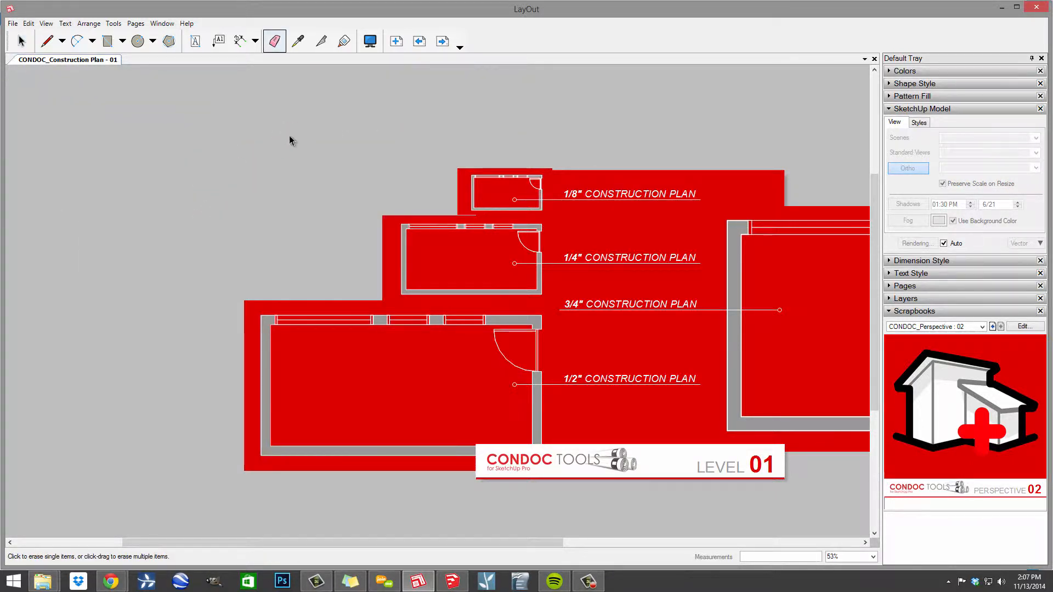
{"action": "key", "text": "space"}
{"action": "scroll", "coordinate": [501, 232], "scroll_direction": "down", "scroll_amount": 1}
{"action": "middle_click_drag", "start_coordinate": [501, 233], "coordinate": [338, 196]}
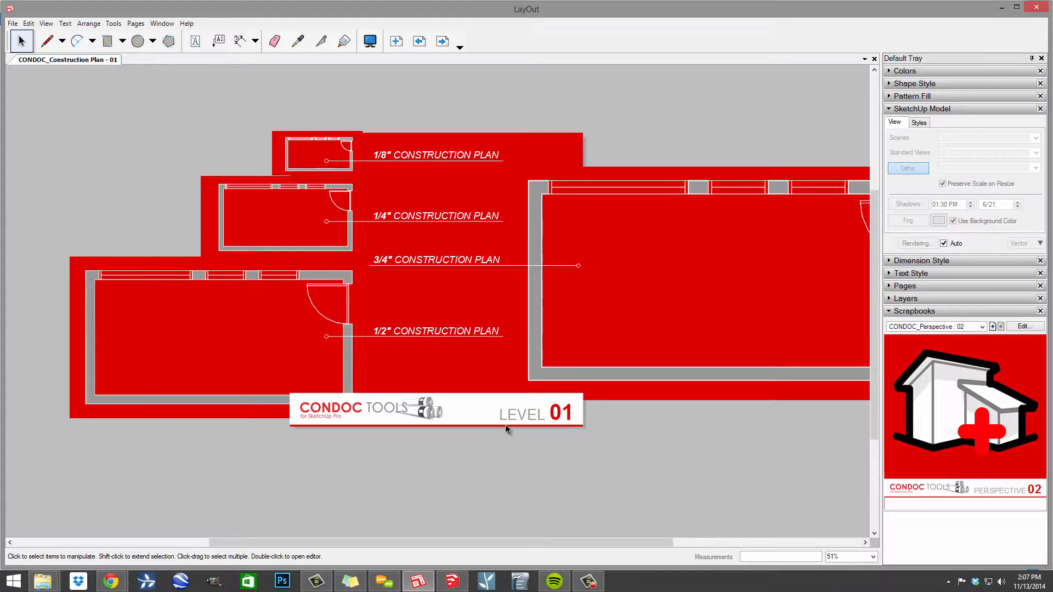
Step: Ungroup the 3/4" construction plan and shift one of its stacked viewports sideways
{"action": "scroll", "coordinate": [557, 245], "scroll_direction": "right", "scroll_amount": 3}
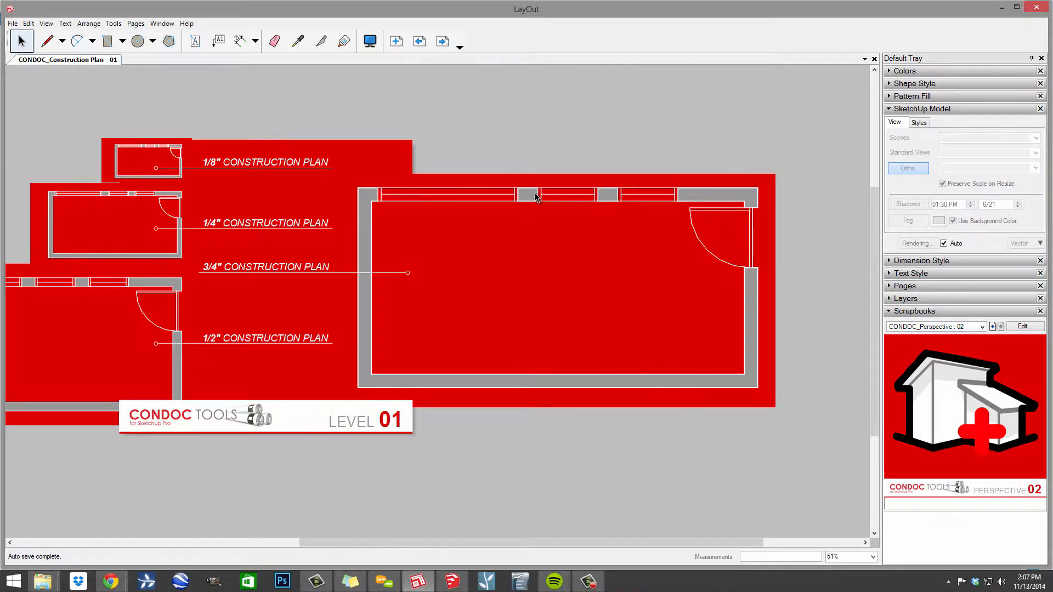
{"action": "right_click", "coordinate": [535, 192]}
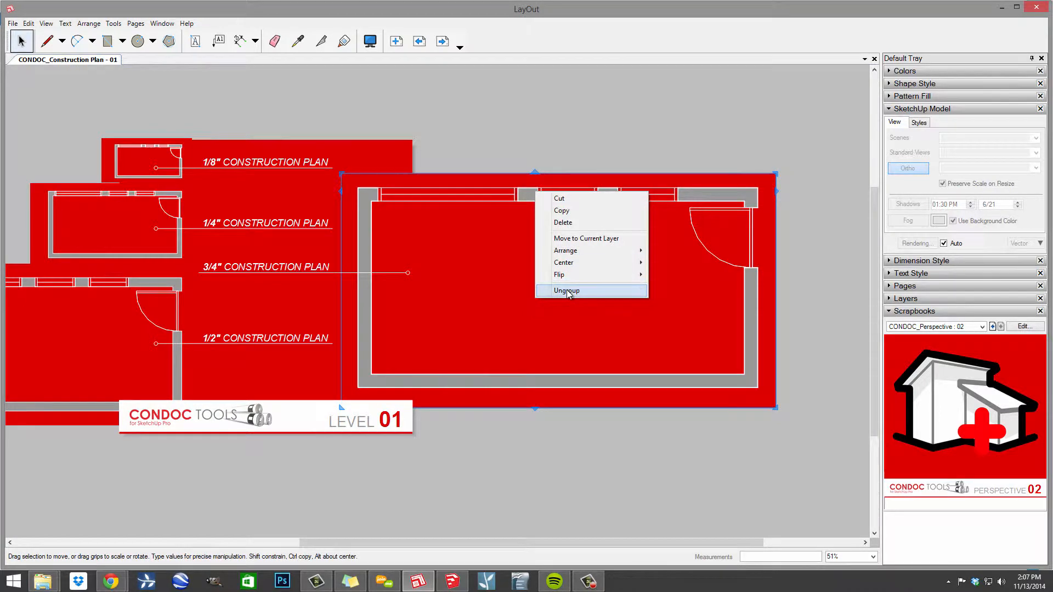
{"action": "left_click", "coordinate": [566, 292]}
{"action": "right_click", "coordinate": [536, 186]}
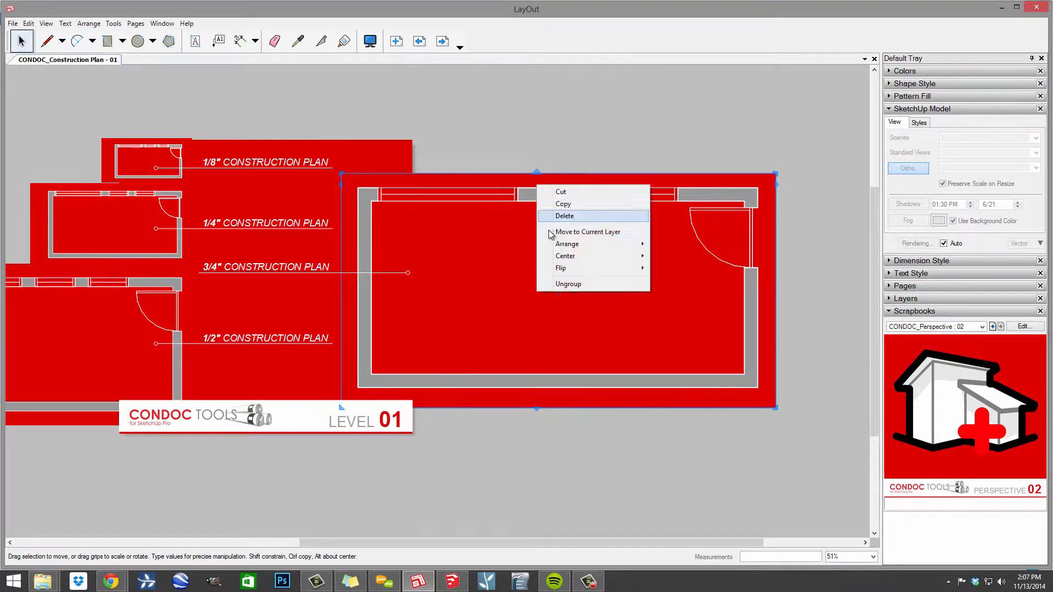
{"action": "left_click", "coordinate": [567, 284]}
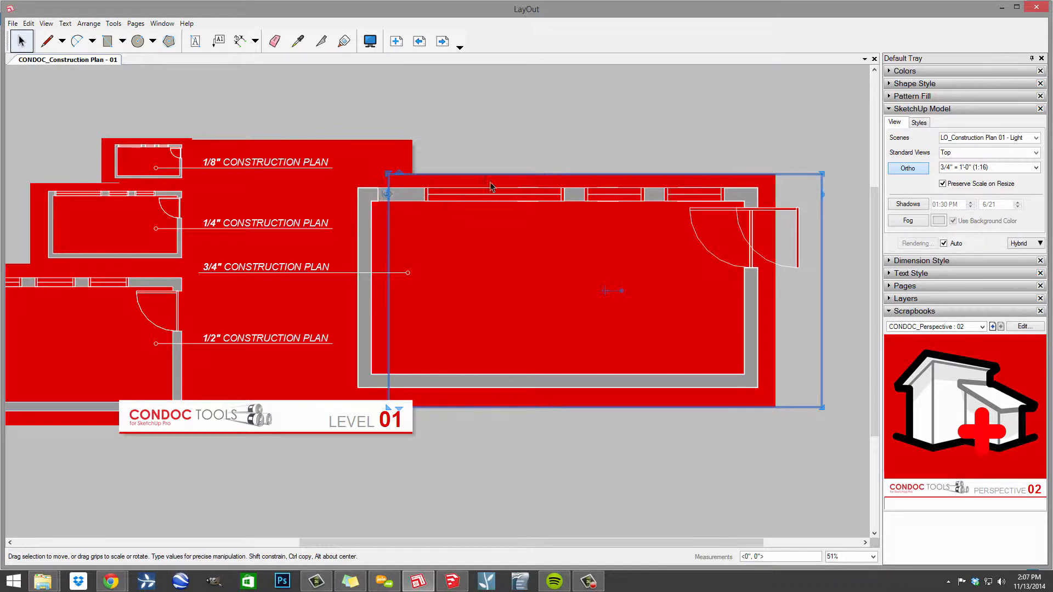
{"action": "left_click", "coordinate": [555, 107]}
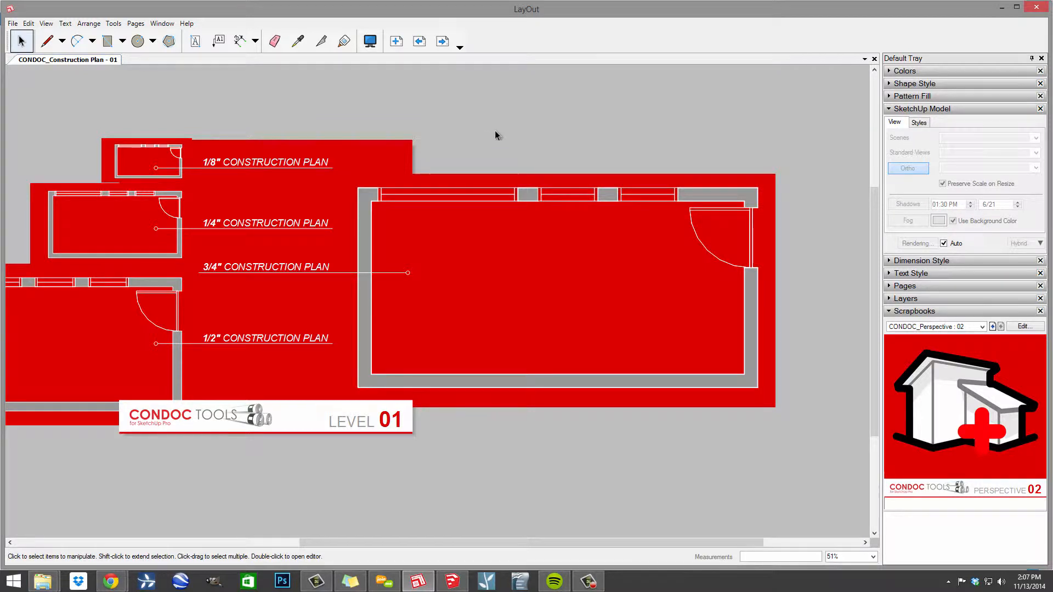
Step: Open the 3/4" construction plan group, select its linework viewport and examine the SketchUp model scenes available to it
{"action": "middle_click_drag", "start_coordinate": [501, 247], "coordinate": [558, 254]}
{"action": "scroll", "coordinate": [575, 202], "scroll_direction": "down", "scroll_amount": 2}
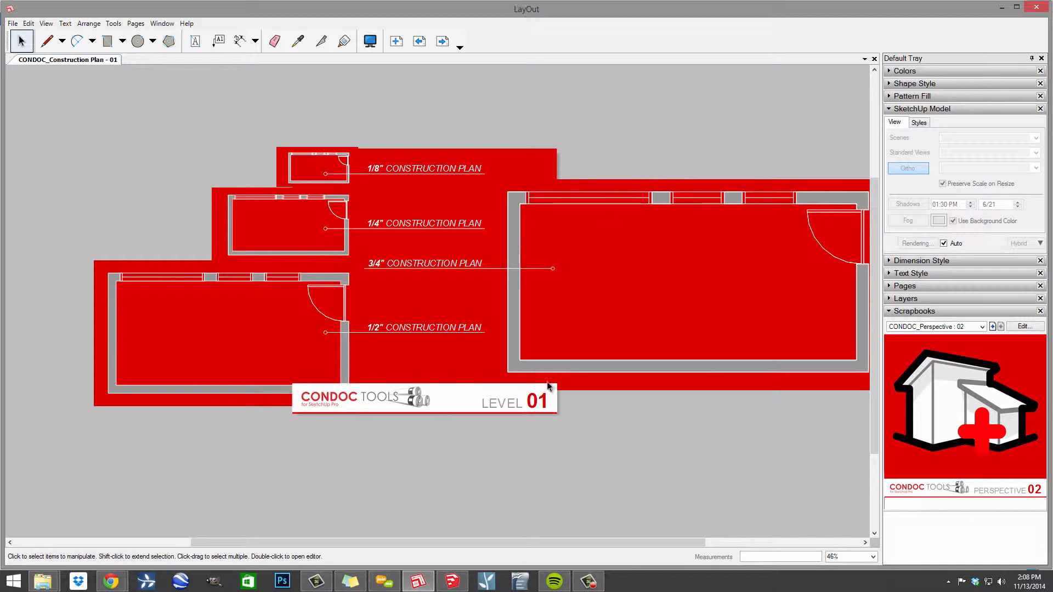
{"action": "double_click", "coordinate": [558, 195]}
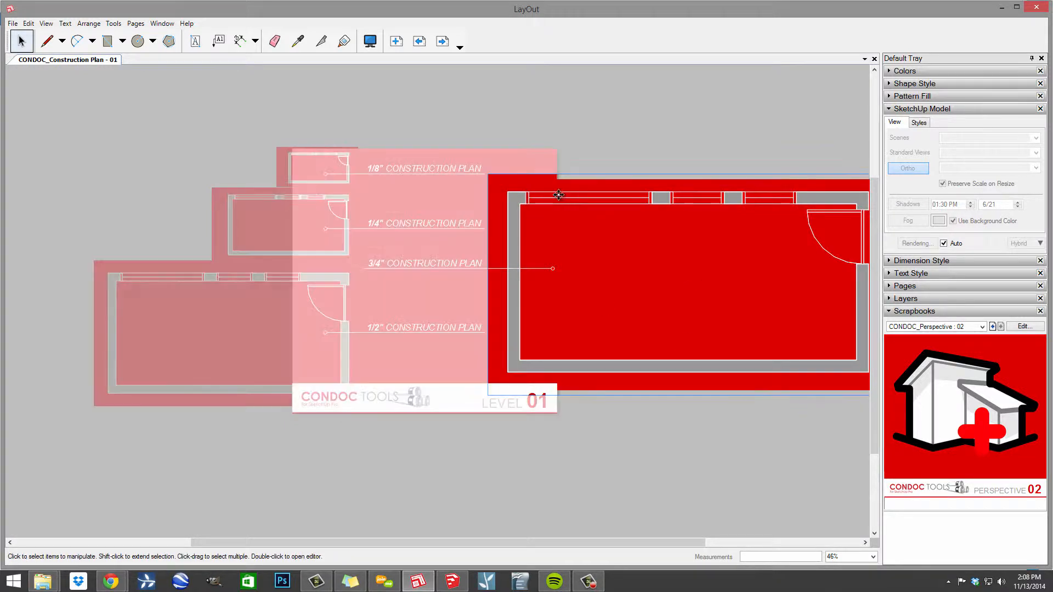
{"action": "left_click", "coordinate": [559, 195]}
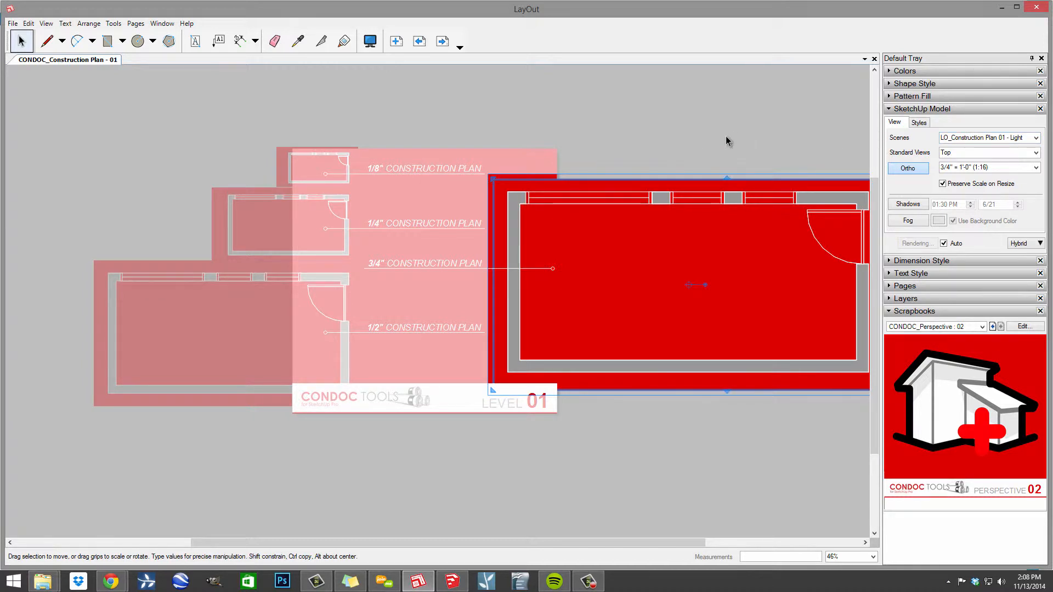
{"action": "left_click", "coordinate": [1035, 137]}
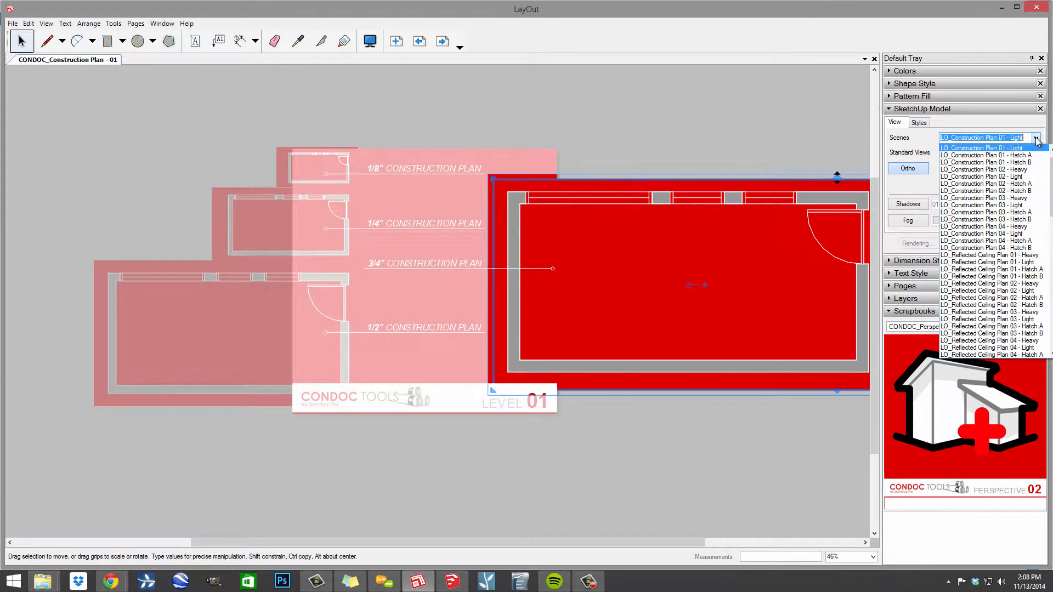
{"action": "scroll", "coordinate": [1034, 286], "scroll_direction": "down", "scroll_amount": 5}
{"action": "scroll", "coordinate": [1034, 286], "scroll_direction": "down", "scroll_amount": 3}
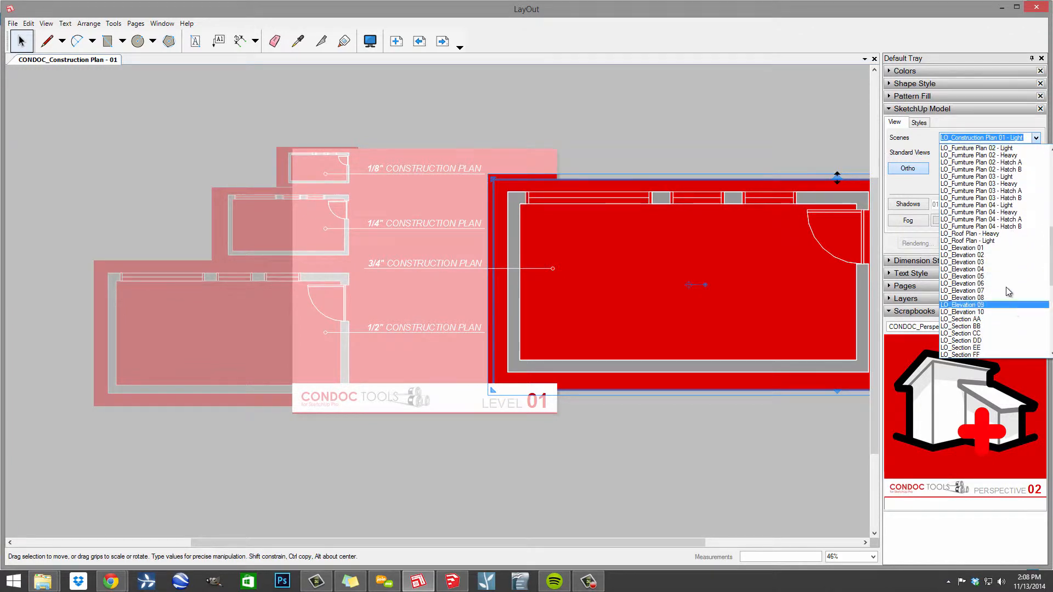
{"action": "left_click", "coordinate": [831, 121]}
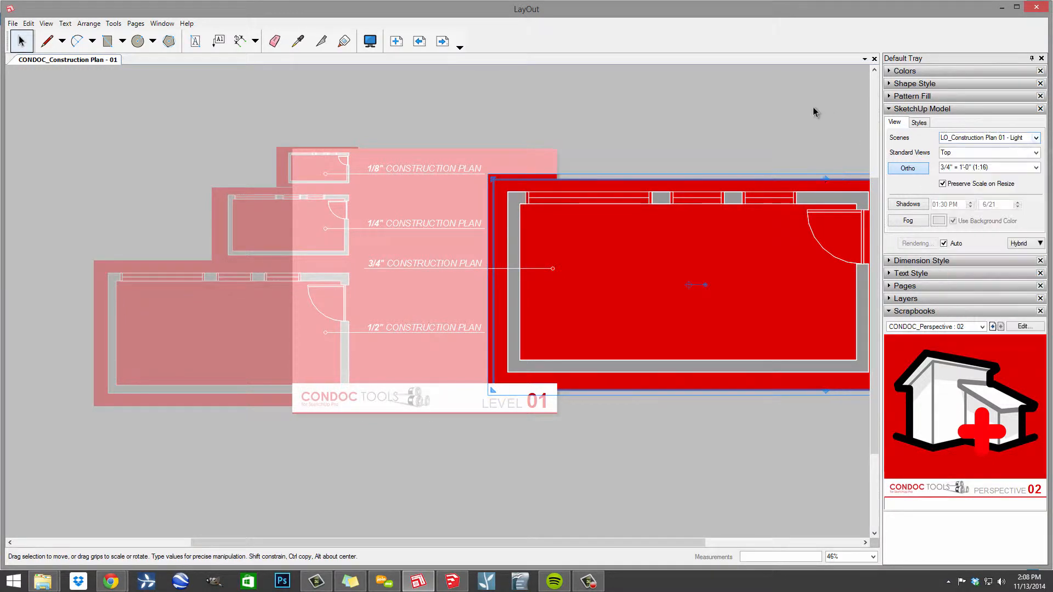
{"action": "left_click", "coordinate": [816, 108]}
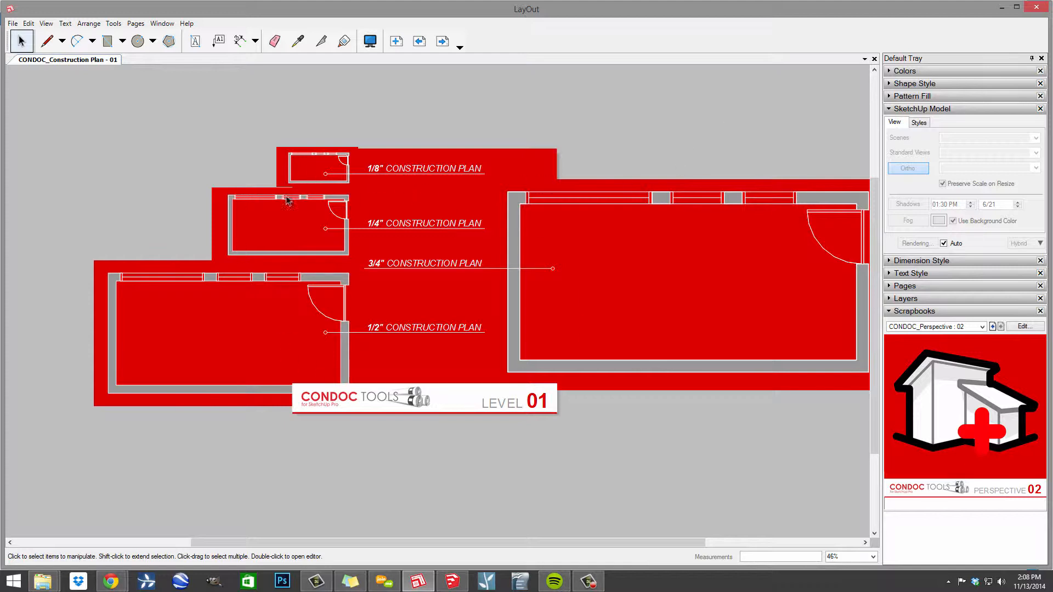
Step: Page forward to the ROOF level page and close the construction plan document without saving changes
{"action": "left_click", "coordinate": [442, 42]}
{"action": "left_click", "coordinate": [442, 42]}
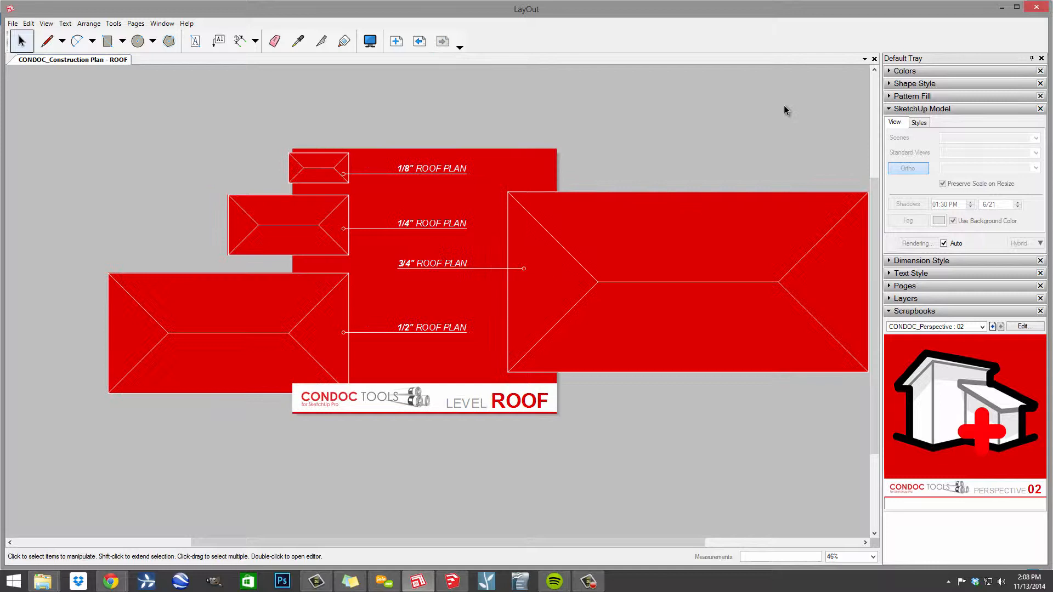
{"action": "left_click", "coordinate": [874, 59]}
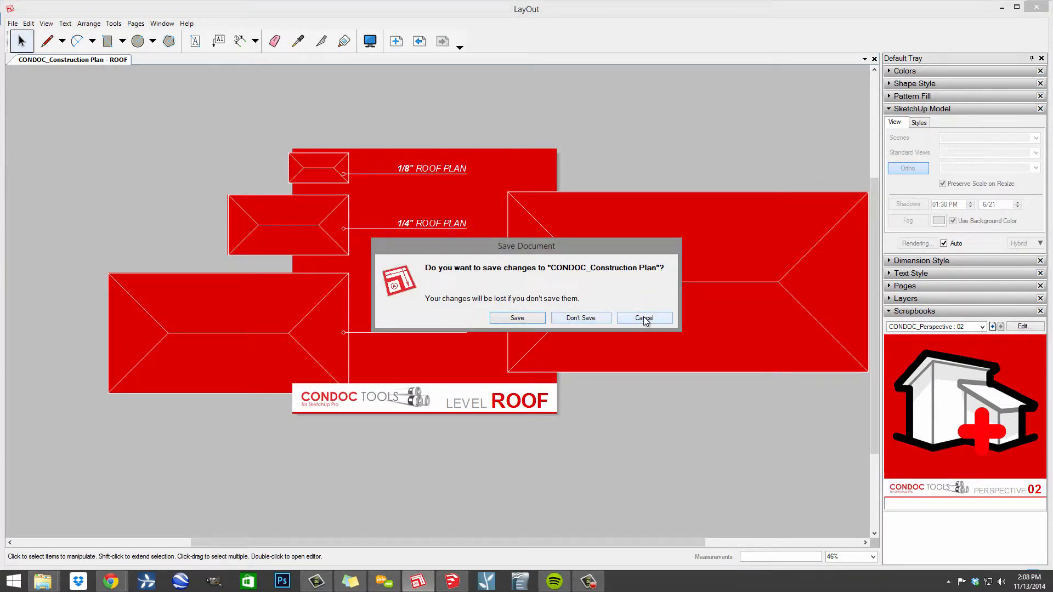
{"action": "left_click", "coordinate": [603, 319]}
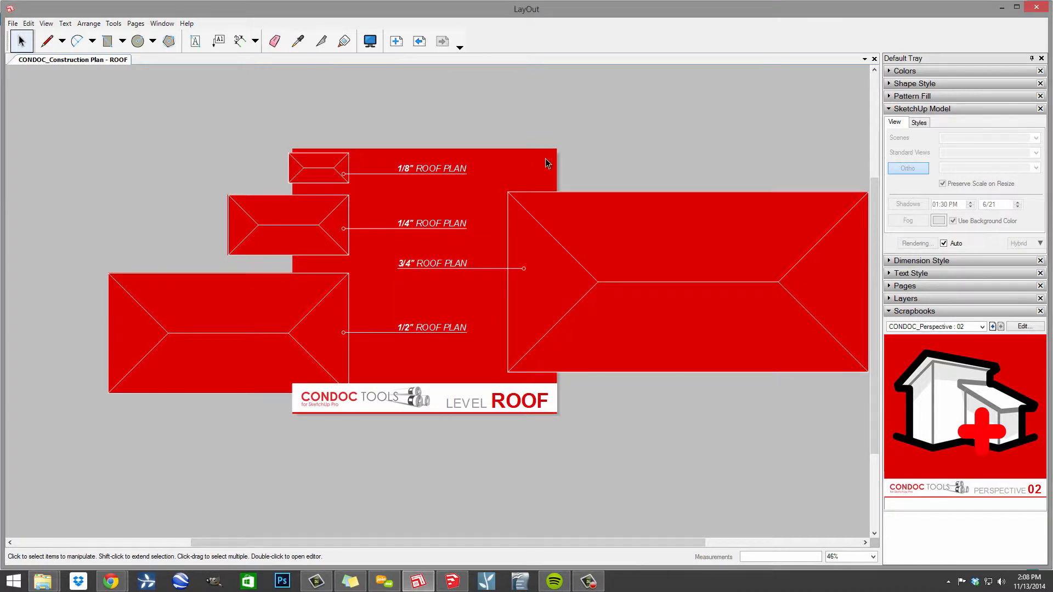
Step: Reopen CONDOC_Construction Plan.layout from the SCRAPBOOK DEMO folder and check the LayOut version information
{"action": "key", "text": "alt+Tab"}
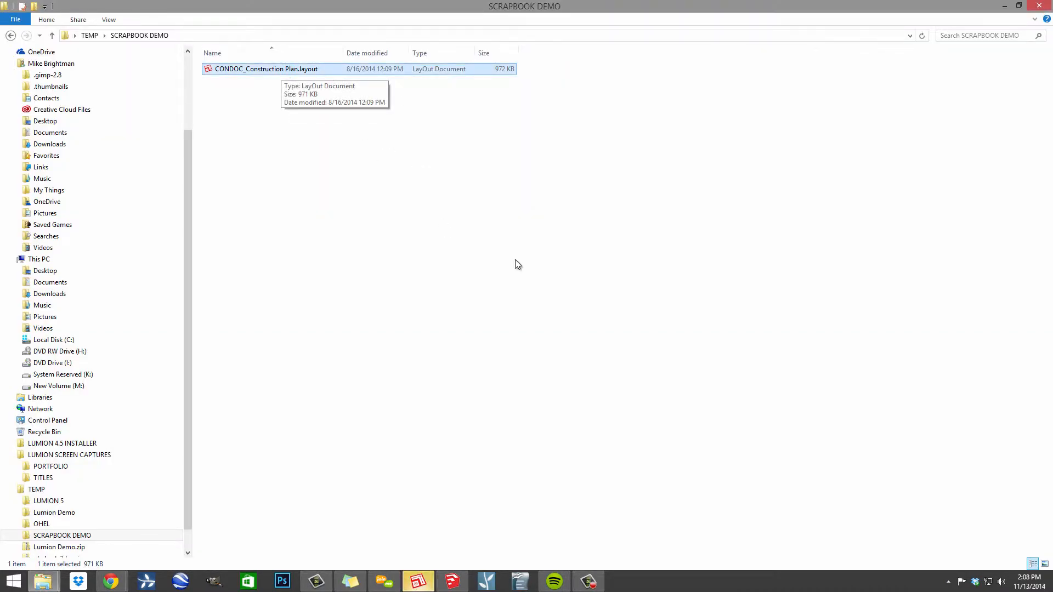
{"action": "left_click", "coordinate": [431, 579]}
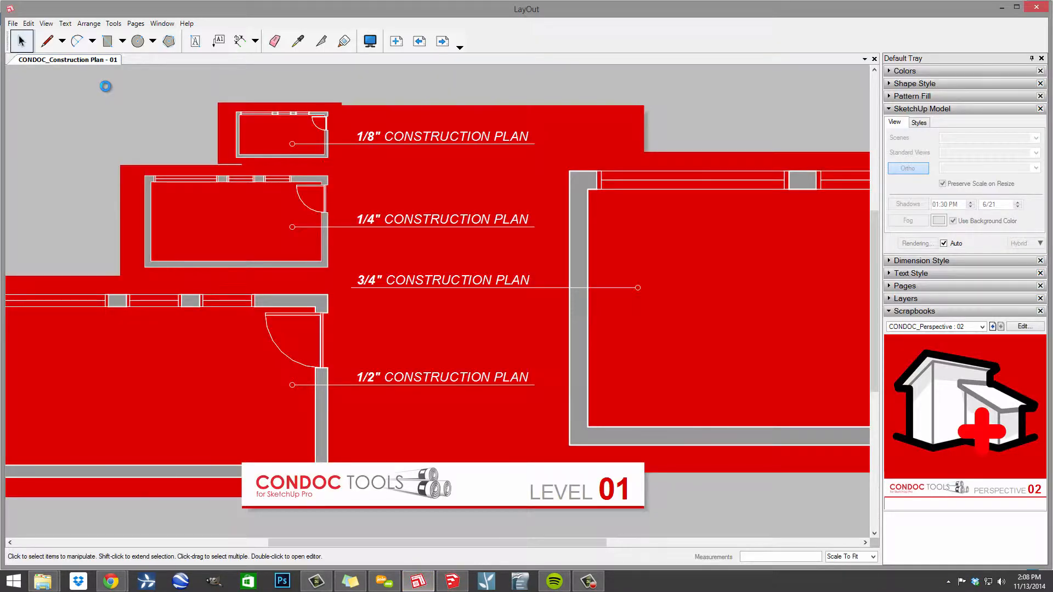
{"action": "left_click", "coordinate": [188, 23]}
{"action": "left_click", "coordinate": [225, 115]}
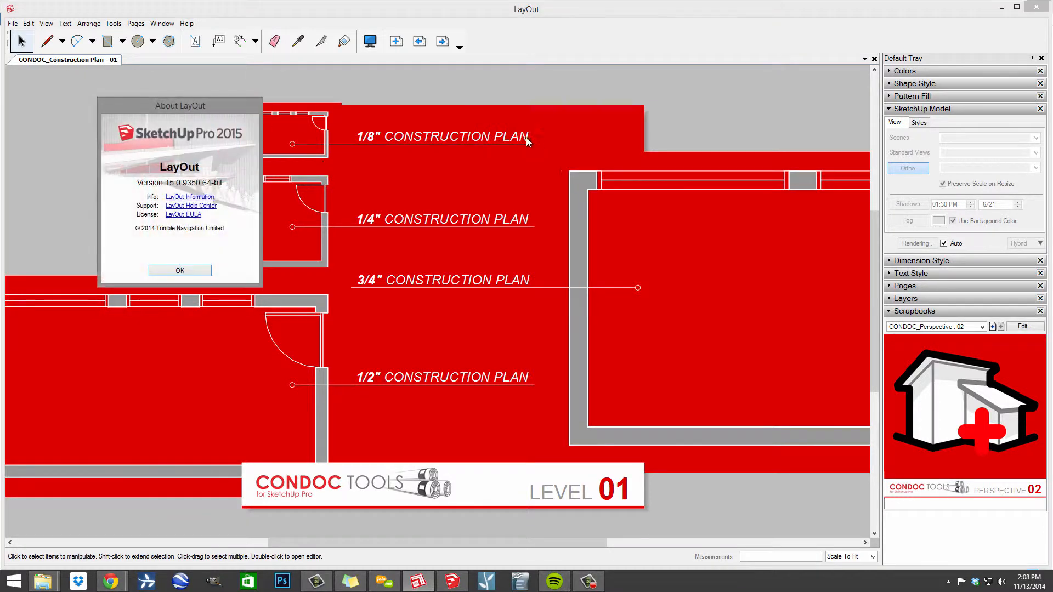
{"action": "left_click", "coordinate": [192, 270]}
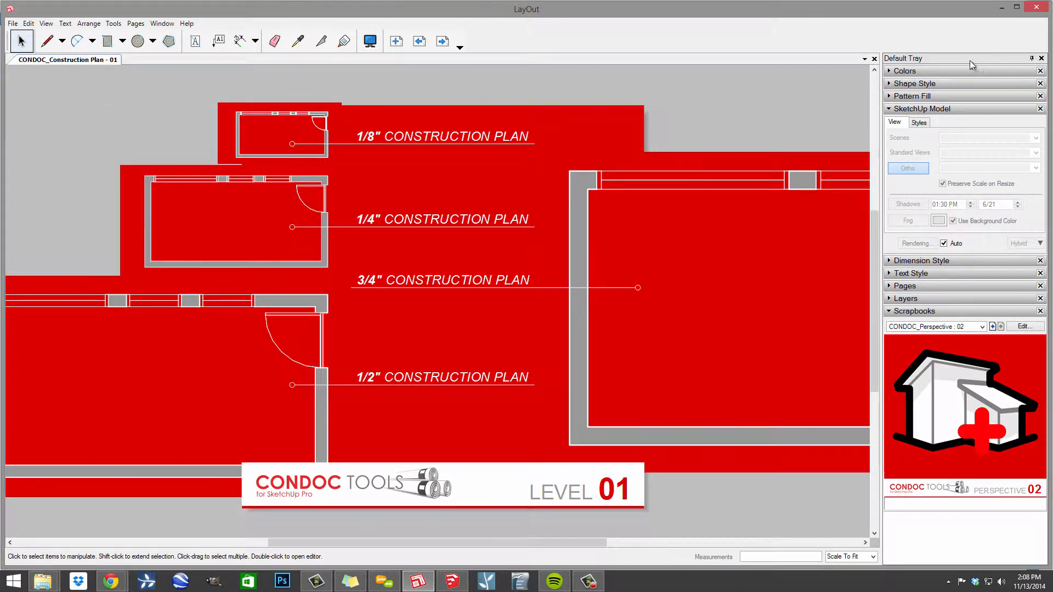
Step: Close the LayOut document and delete the backup of CONDOC_Construction Plan from the SCRAPBOOK DEMO folder
{"action": "left_click", "coordinate": [875, 59]}
{"action": "key", "text": "alt+Tab"}
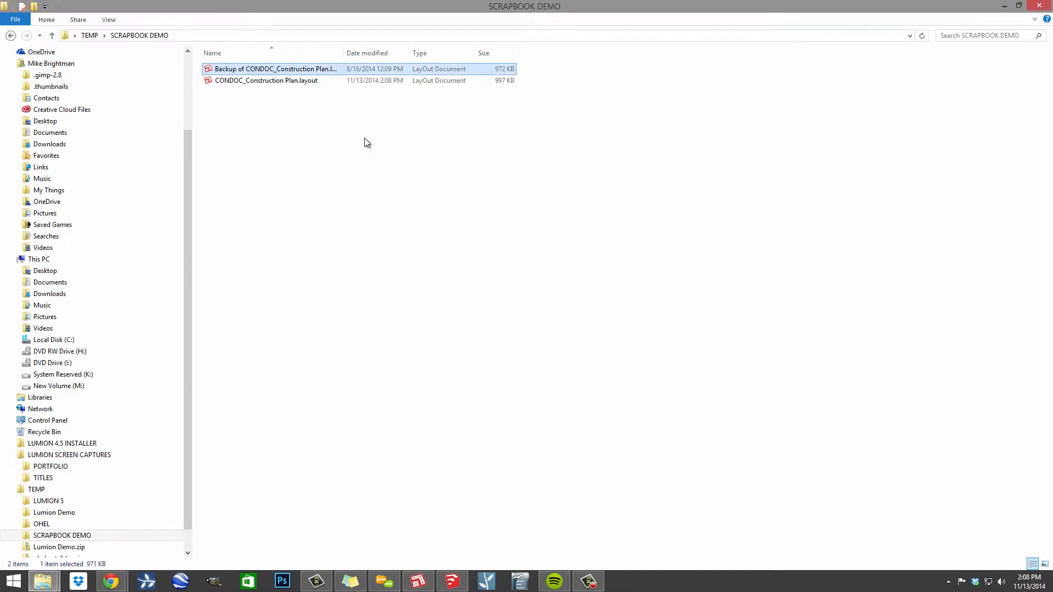
{"action": "key", "text": "Delete"}
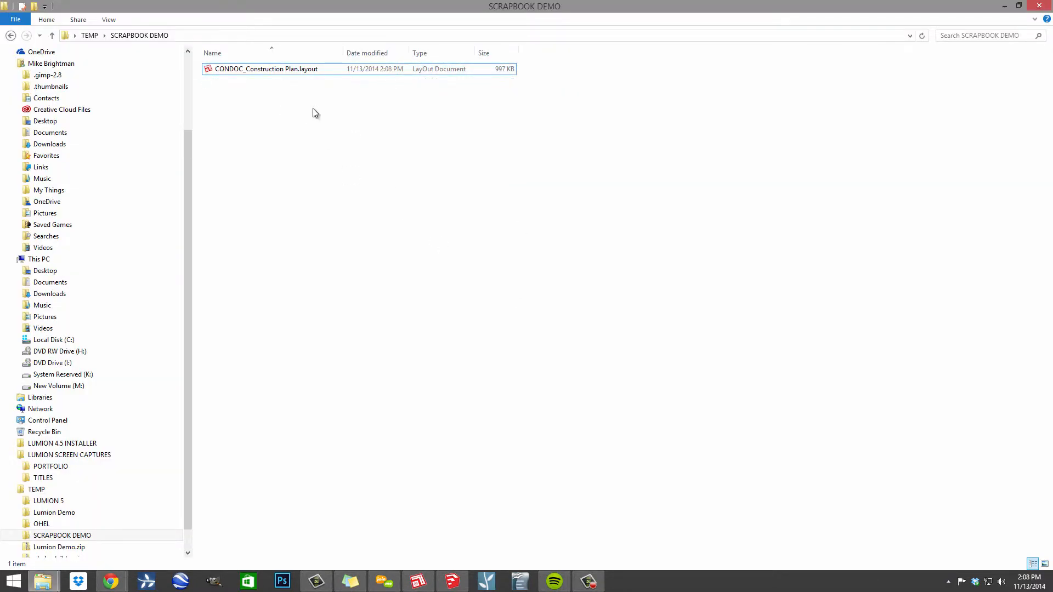
Step: Rename the LayOut file as CONDOC_Construction Plan.zip and accept the changed file extension
{"action": "left_click", "coordinate": [305, 72]}
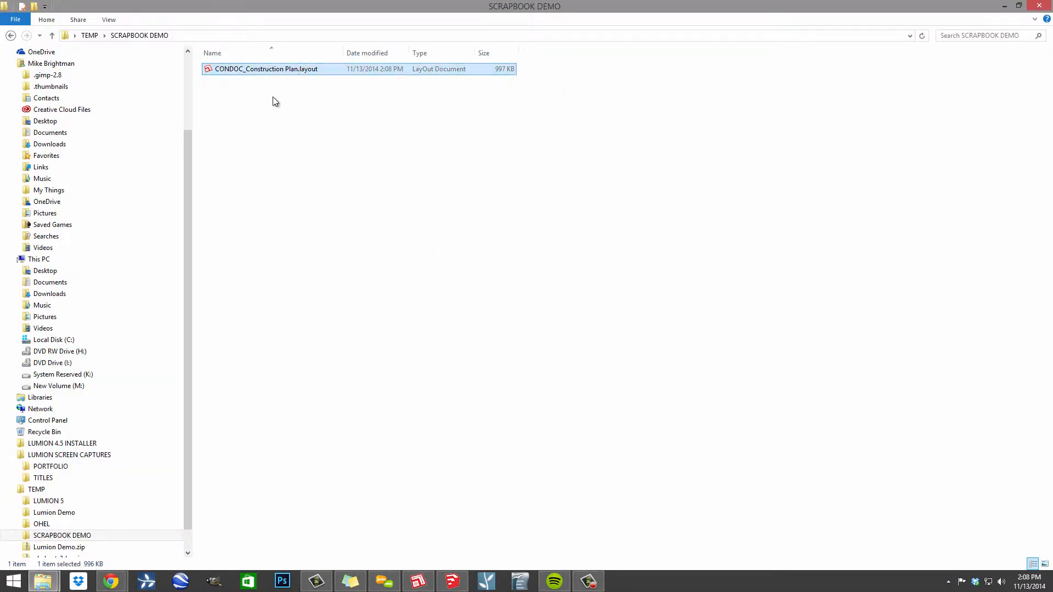
{"action": "right_click", "coordinate": [301, 72]}
{"action": "left_click", "coordinate": [361, 211]}
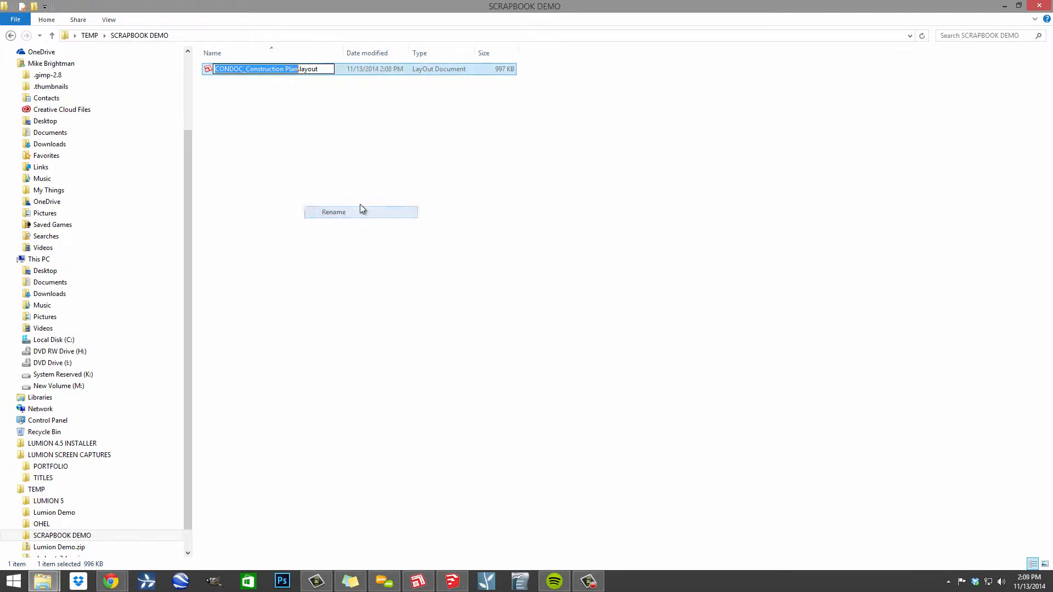
{"action": "left_click_drag", "start_coordinate": [324, 69], "coordinate": [301, 69]}
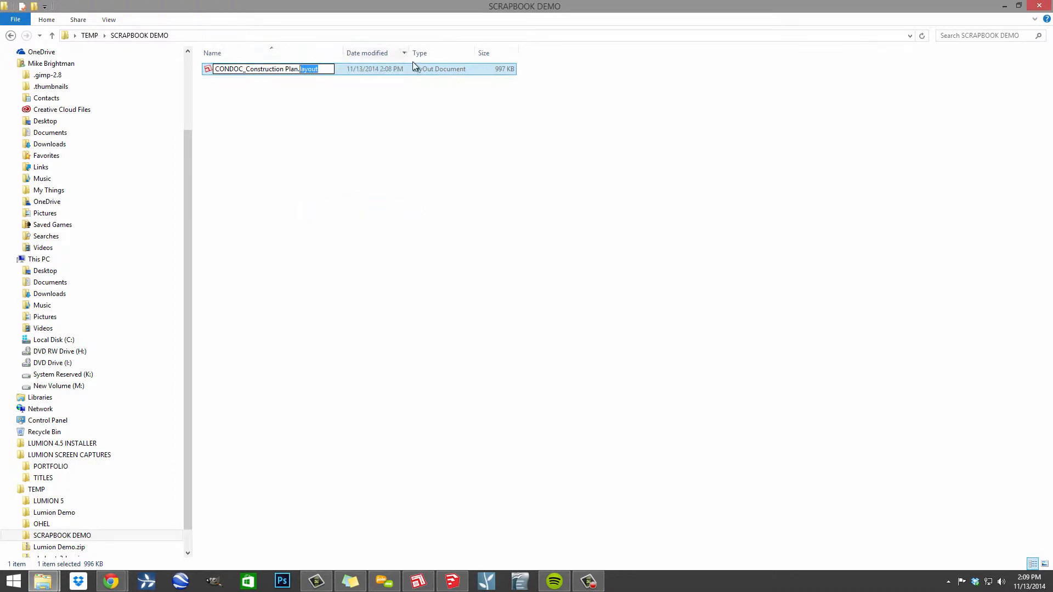
{"action": "type", "text": "zip"}
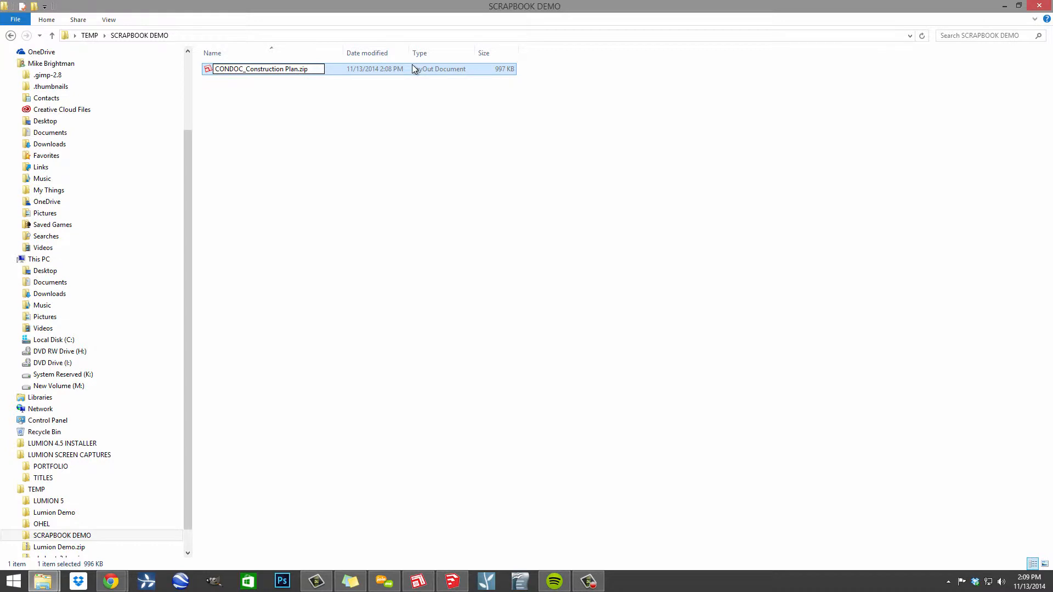
{"action": "key", "text": "Return"}
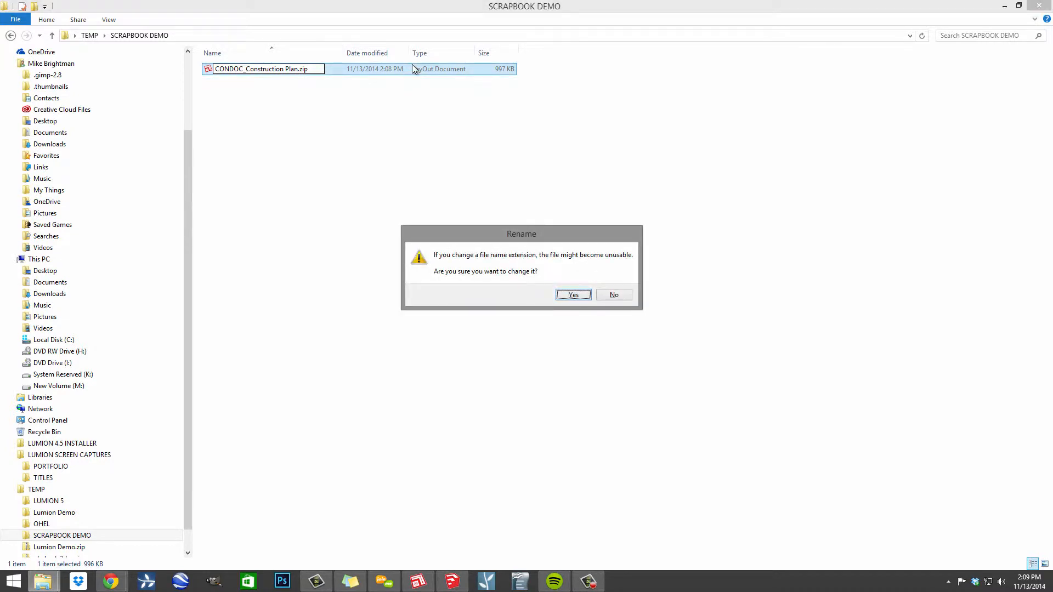
{"action": "left_click", "coordinate": [572, 296]}
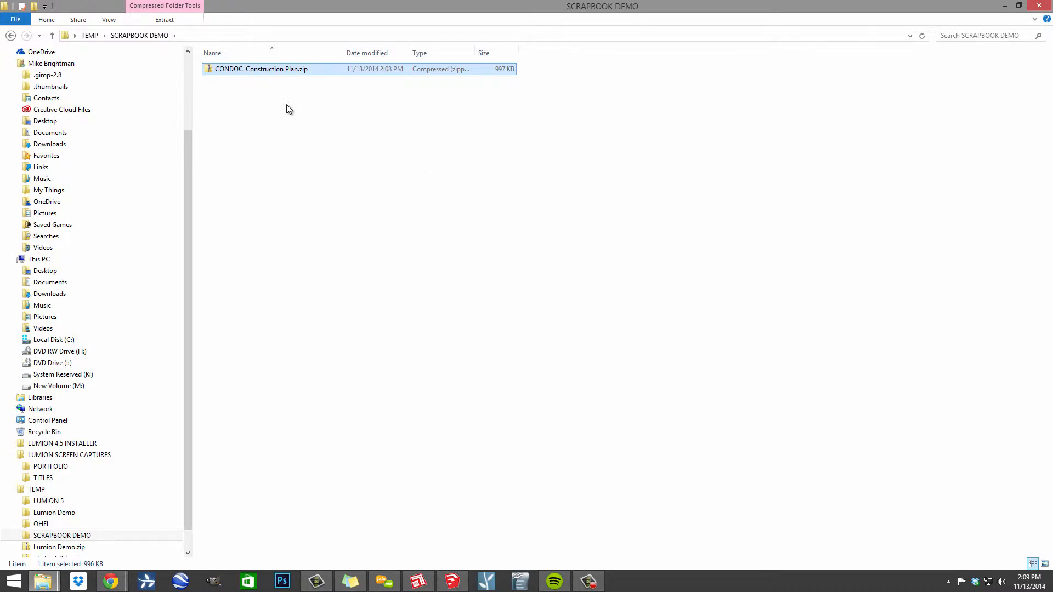
Step: Extract all files from CONDOC_Construction Plan.zip into a CONDOC_Construction Plan folder in the same location
{"action": "right_click", "coordinate": [280, 70]}
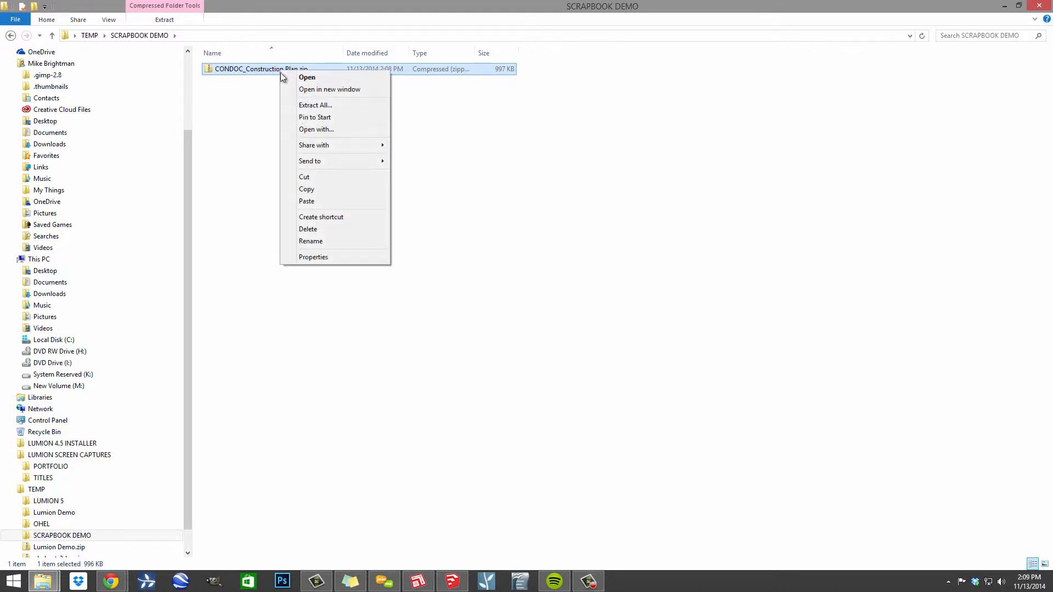
{"action": "left_click", "coordinate": [327, 105]}
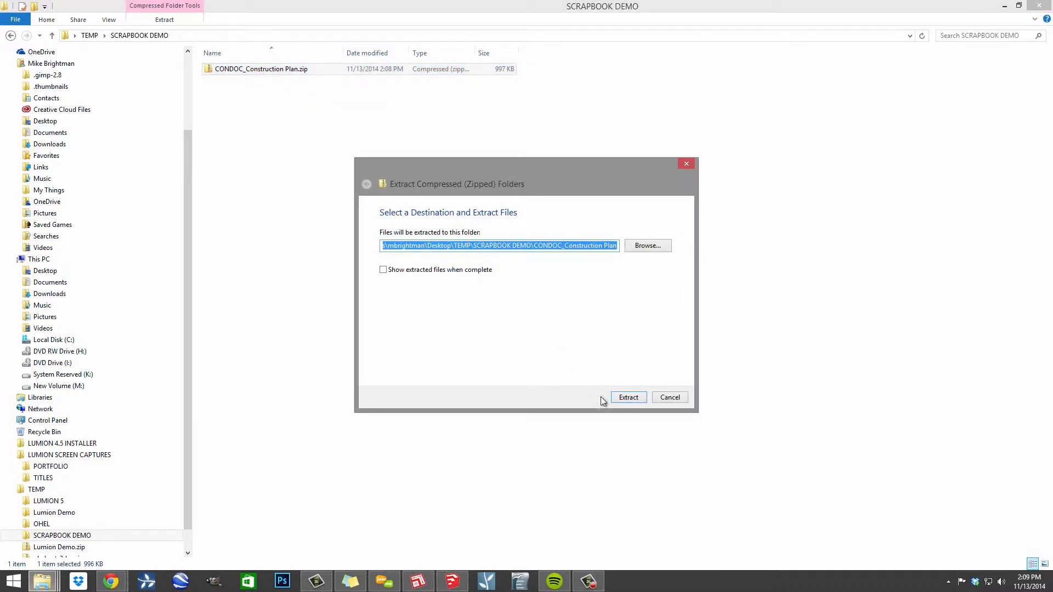
{"action": "left_click", "coordinate": [625, 398]}
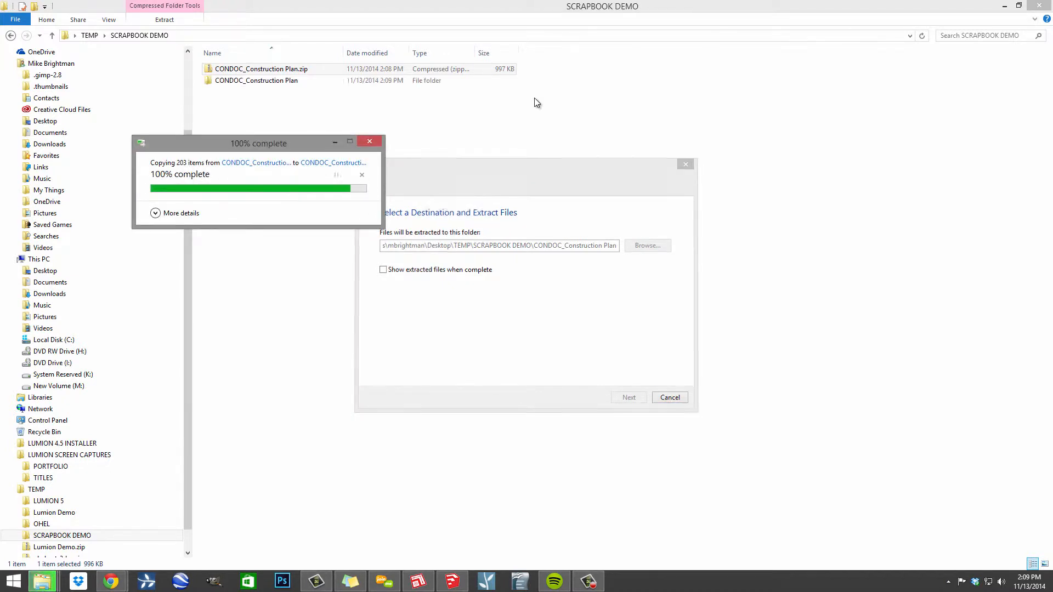
Step: Open styleManager.xml from the extracted CONDOC_Construction Plan folder and look through its code
{"action": "left_click", "coordinate": [283, 81]}
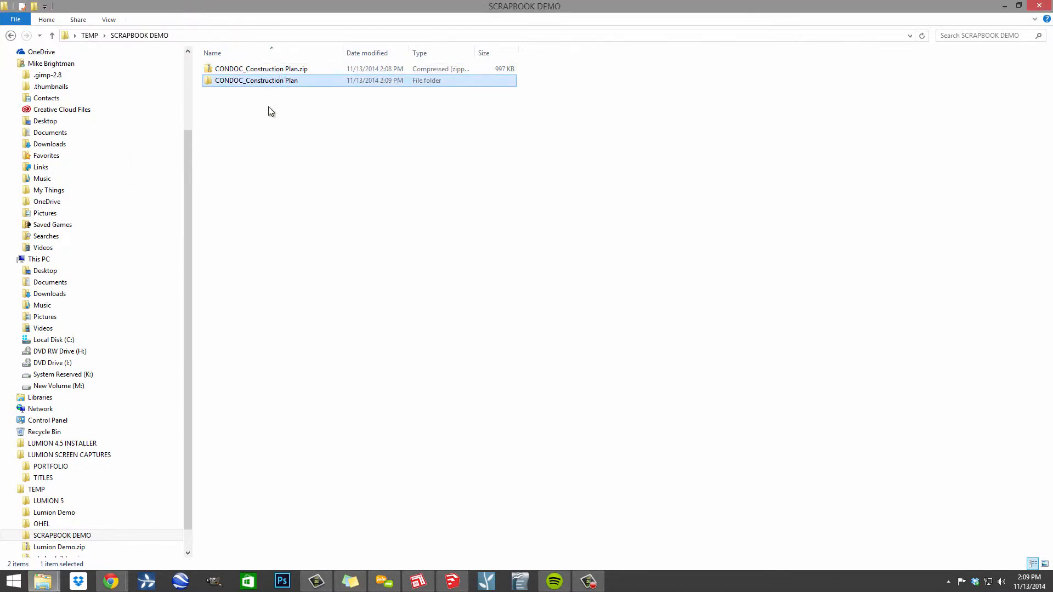
{"action": "left_click", "coordinate": [252, 70]}
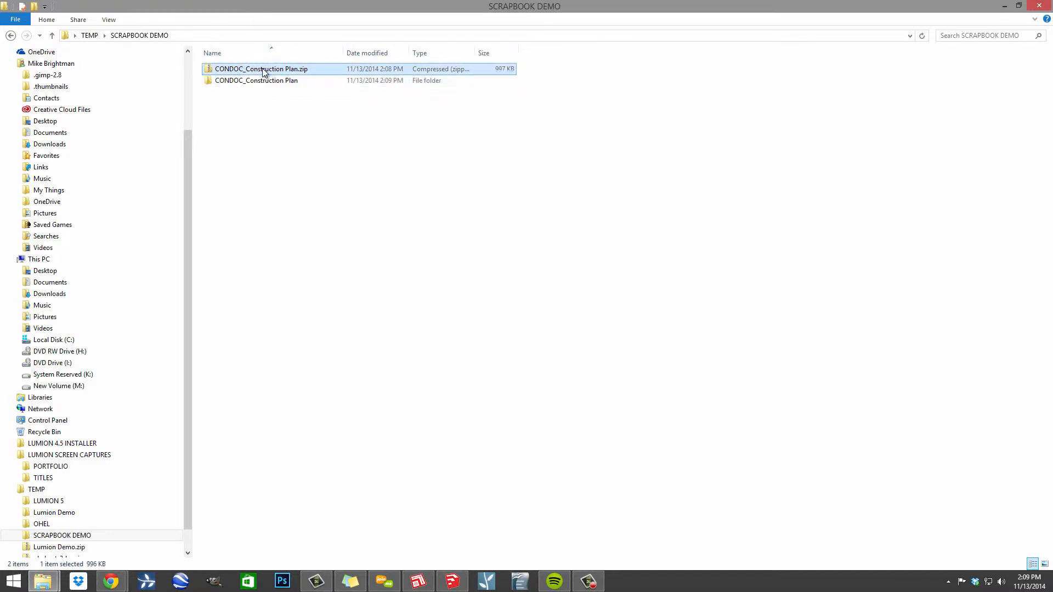
{"action": "left_click", "coordinate": [277, 81]}
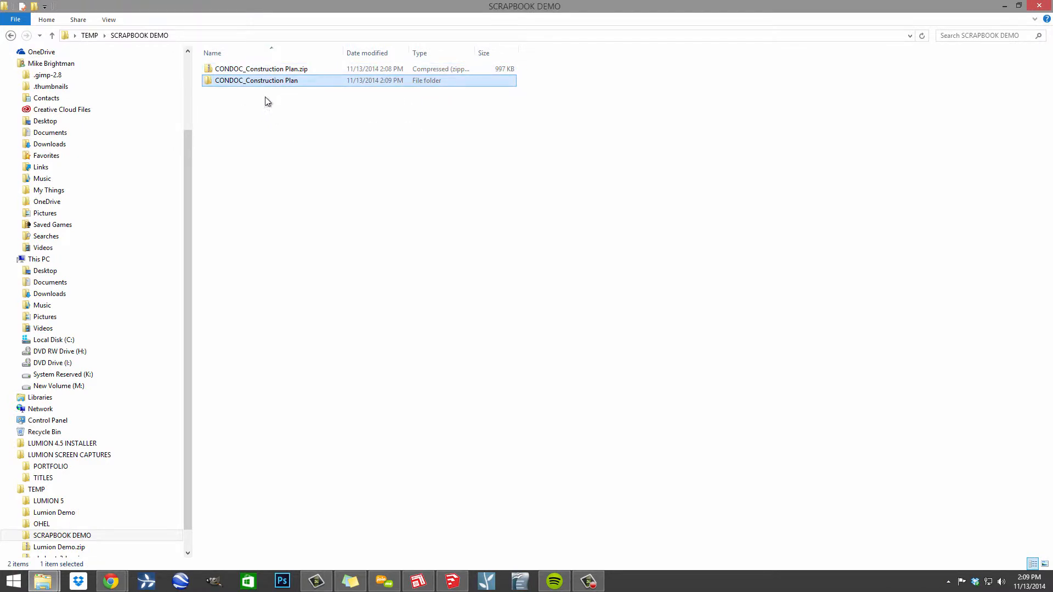
{"action": "double_click", "coordinate": [260, 83]}
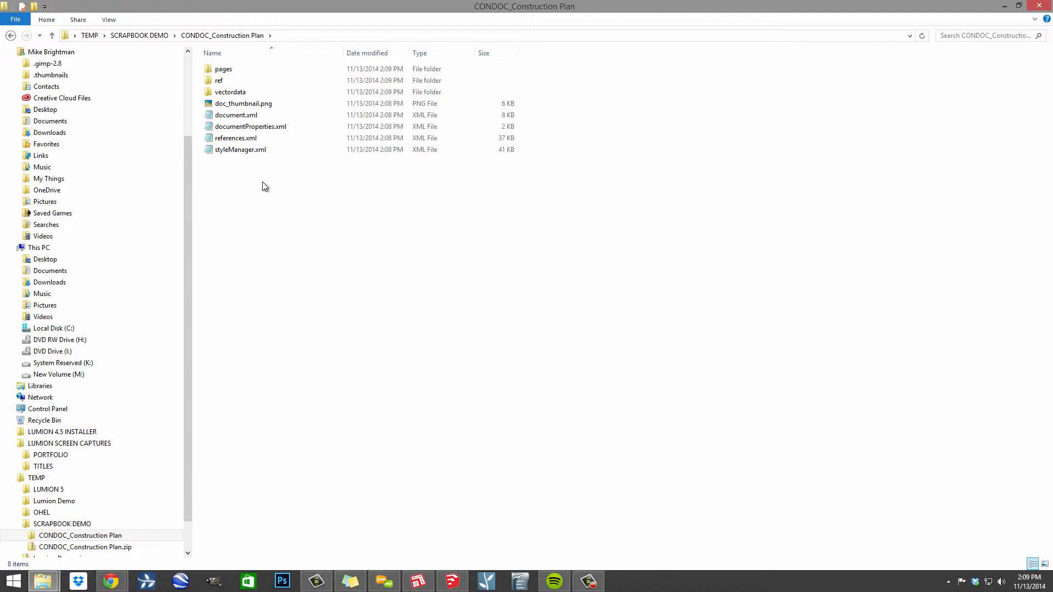
{"action": "double_click", "coordinate": [246, 150]}
{"action": "scroll", "coordinate": [291, 220], "scroll_direction": "down", "scroll_amount": 2}
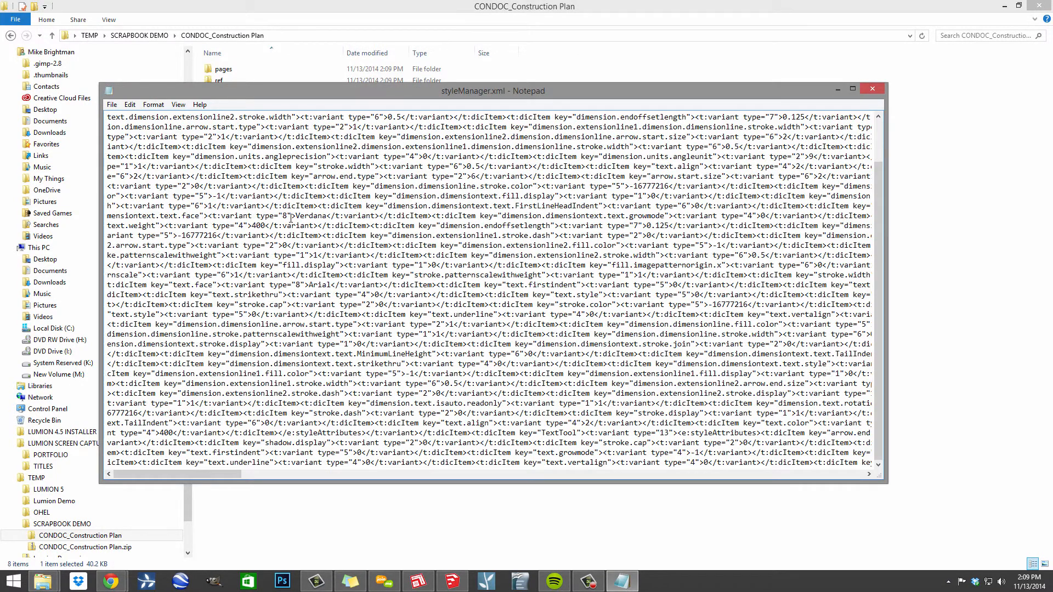
Step: Close styleManager.xml, look through the page, image and vector references in references.xml, and close that file
{"action": "scroll", "coordinate": [292, 219], "scroll_direction": "up", "scroll_amount": 2}
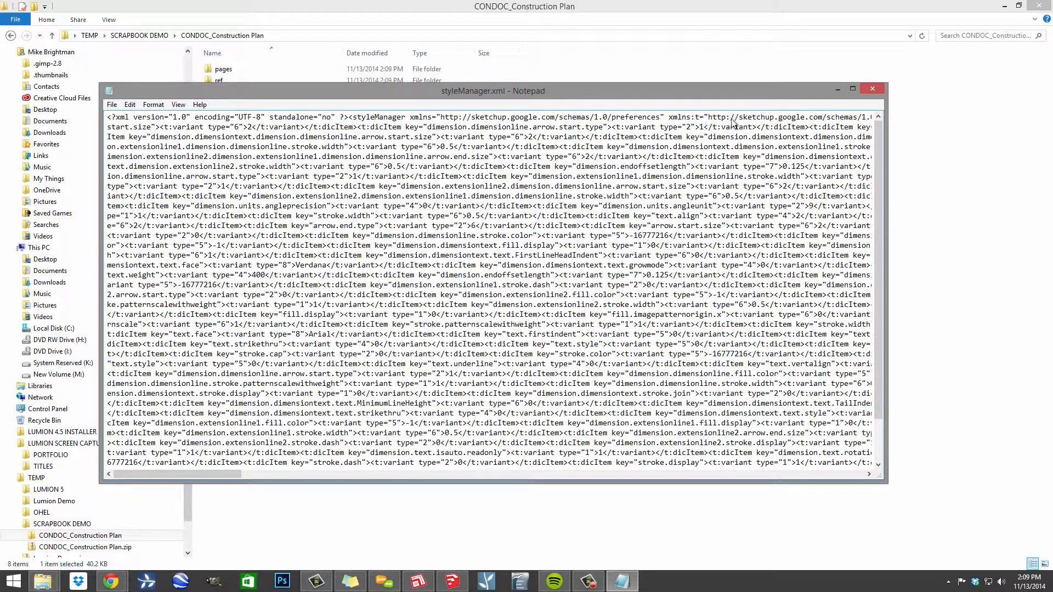
{"action": "left_click", "coordinate": [879, 91]}
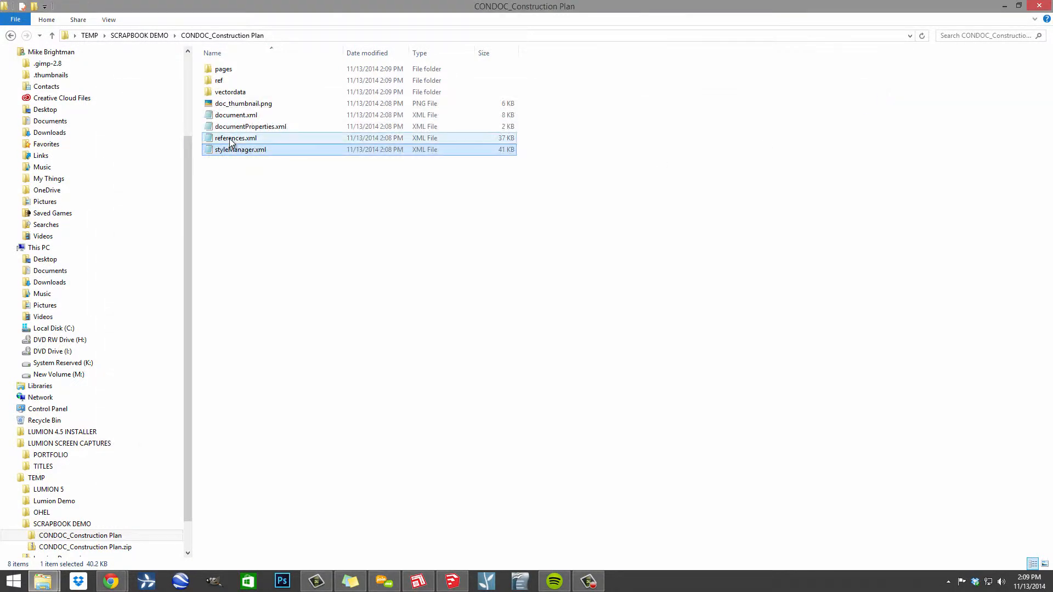
{"action": "double_click", "coordinate": [231, 141]}
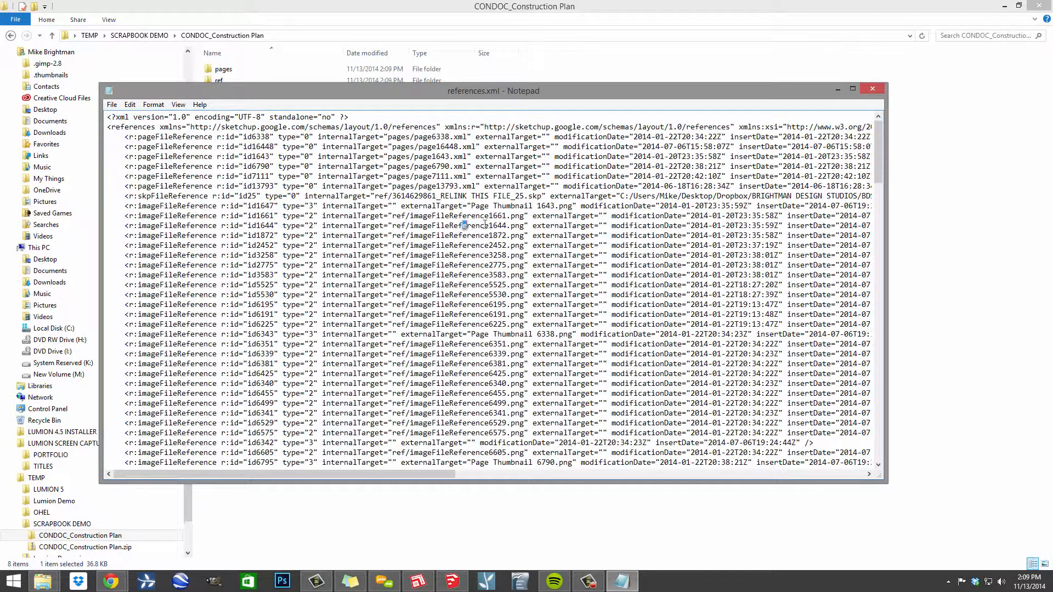
{"action": "left_click_drag", "start_coordinate": [461, 226], "coordinate": [531, 225]}
{"action": "scroll", "coordinate": [799, 226], "scroll_direction": "down", "scroll_amount": 20}
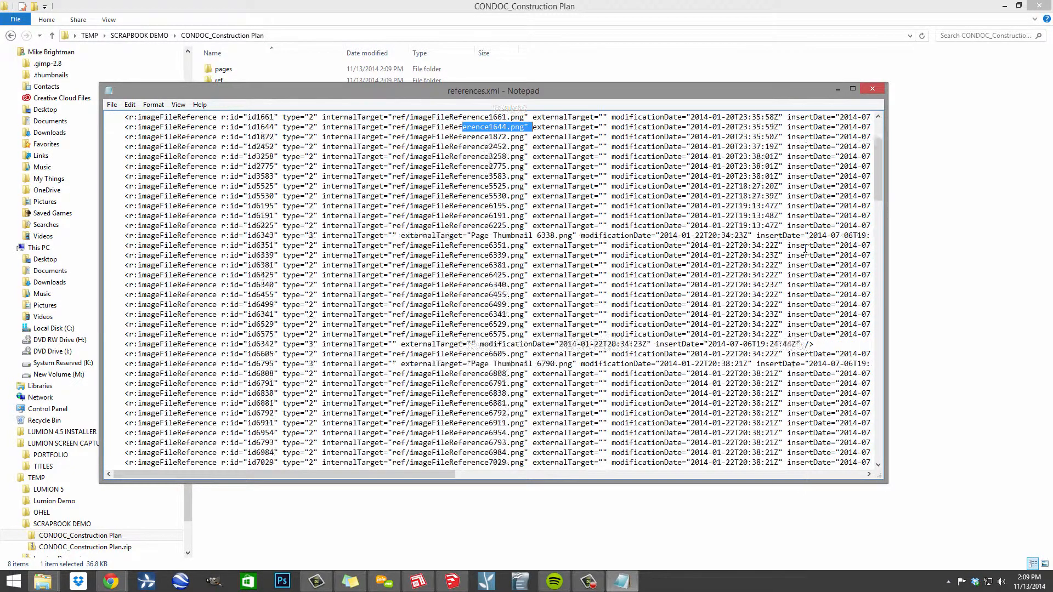
{"action": "scroll", "coordinate": [804, 250], "scroll_direction": "down", "scroll_amount": 10}
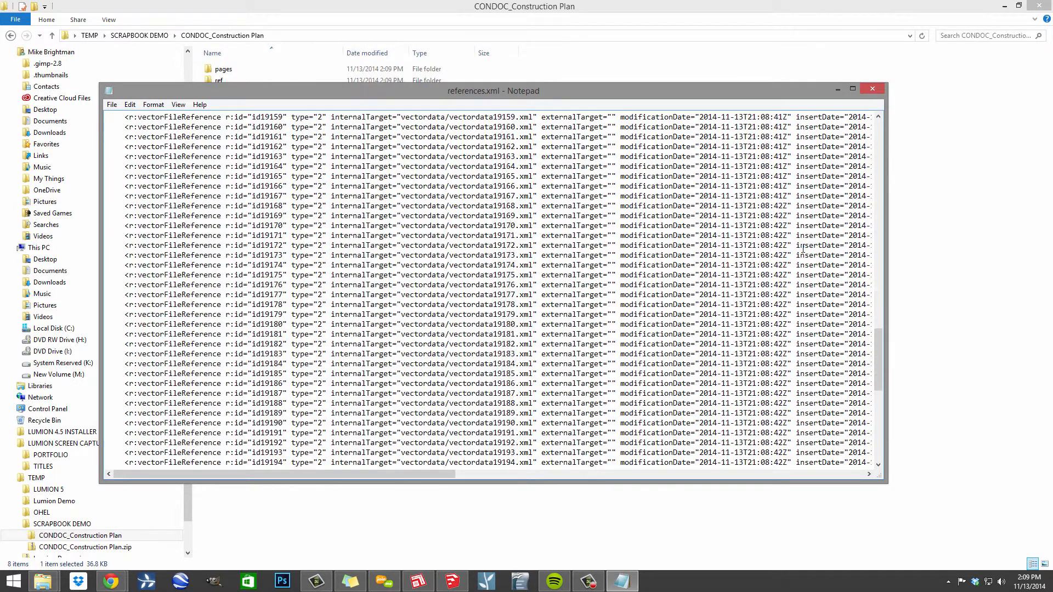
{"action": "scroll", "coordinate": [581, 274], "scroll_direction": "up", "scroll_amount": 3}
{"action": "scroll", "coordinate": [582, 274], "scroll_direction": "up", "scroll_amount": 12}
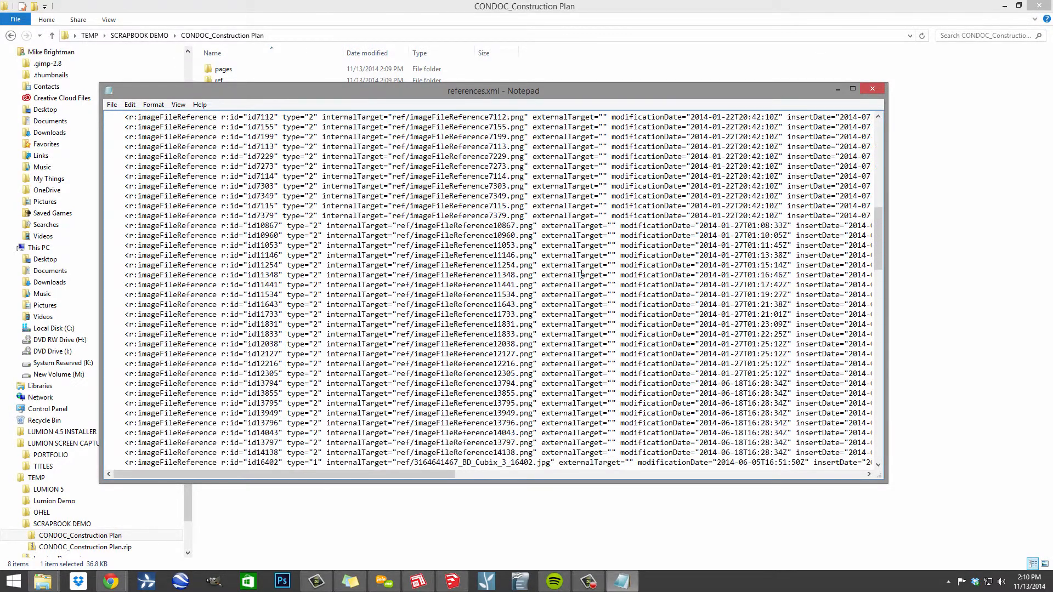
{"action": "left_click", "coordinate": [863, 88]}
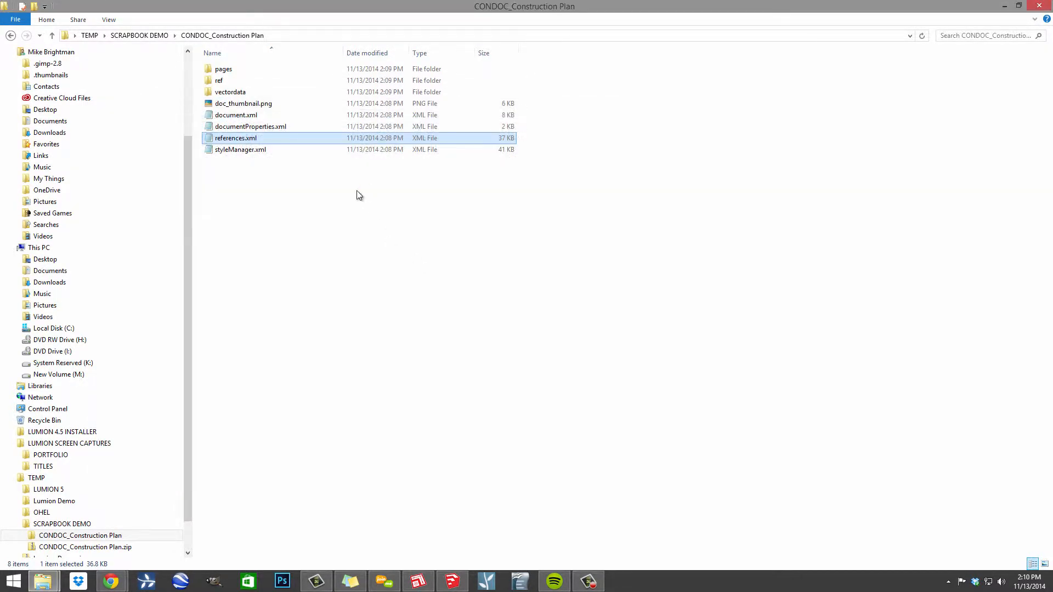
Step: View the contents of documentProperties.xml and document.xml in turn, closing each file after reading it
{"action": "double_click", "coordinate": [250, 127]}
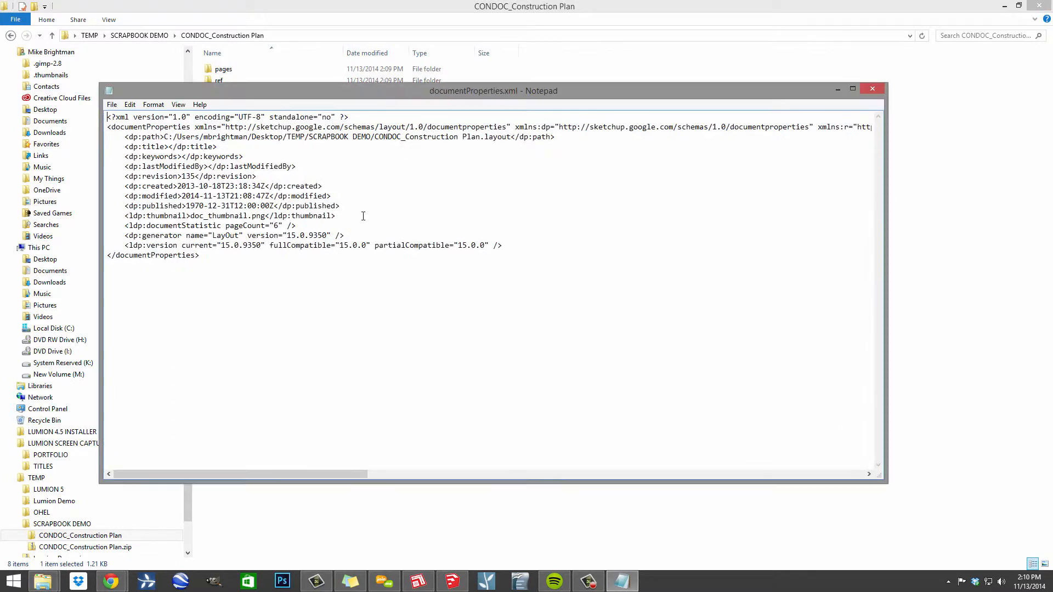
{"action": "left_click", "coordinate": [873, 89]}
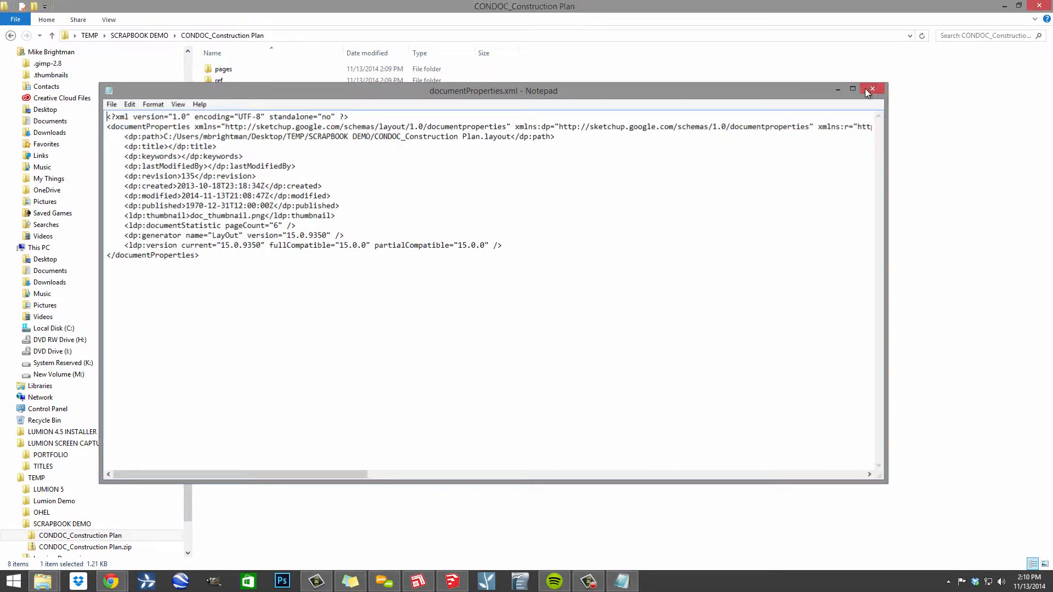
{"action": "double_click", "coordinate": [236, 115]}
{"action": "scroll", "coordinate": [318, 188], "scroll_direction": "down", "scroll_amount": 3}
{"action": "scroll", "coordinate": [318, 188], "scroll_direction": "down", "scroll_amount": 20}
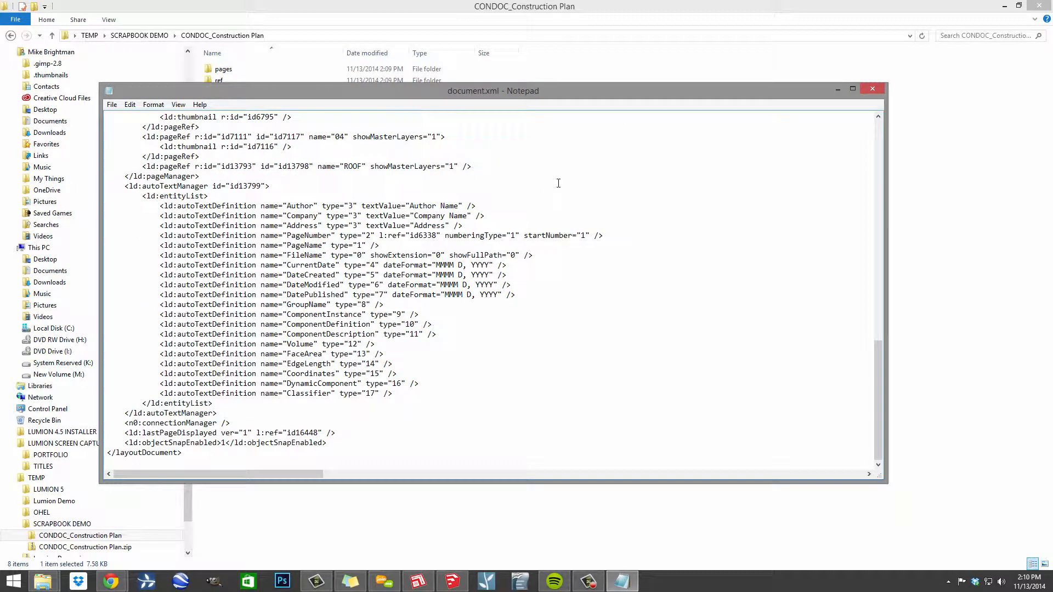
{"action": "left_click", "coordinate": [872, 88]}
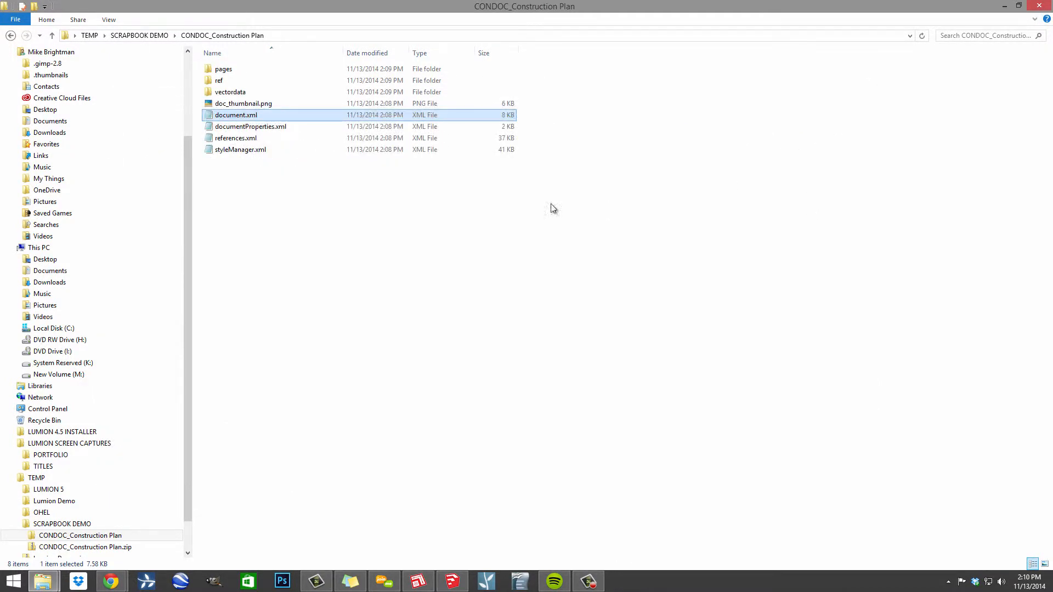
Step: Open page1643.xml from the pages folder and copy "LO_Construction Plan 02 - " from the first defaultPageName value
{"action": "double_click", "coordinate": [253, 72]}
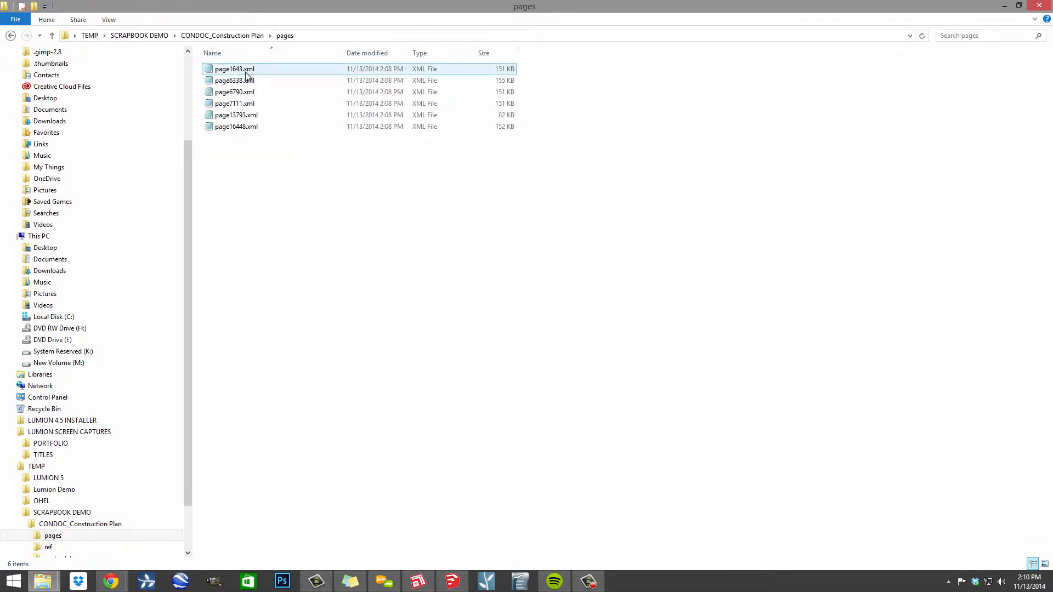
{"action": "double_click", "coordinate": [241, 69]}
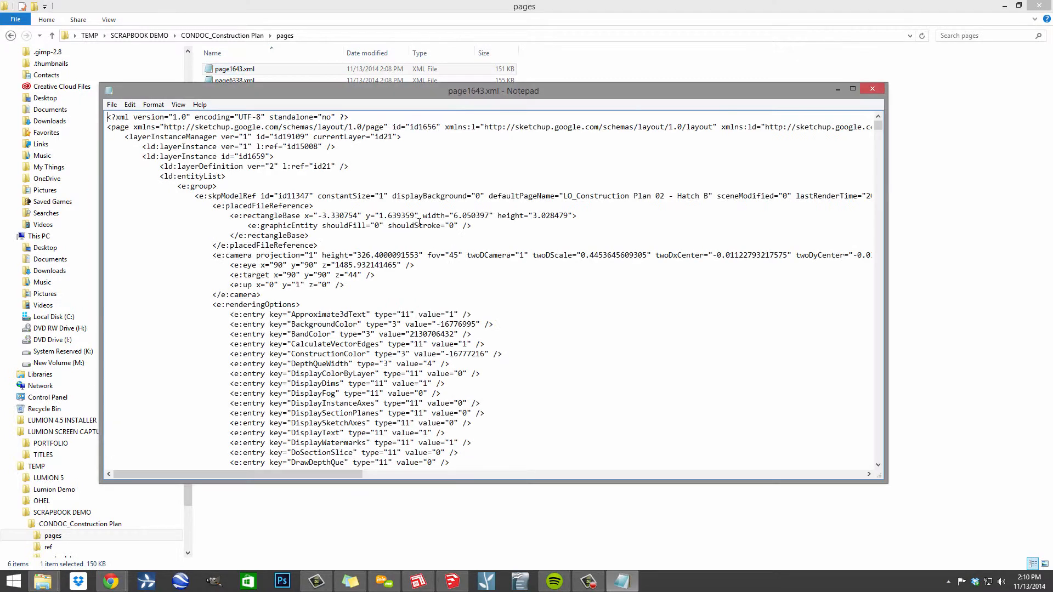
{"action": "left_click_drag", "start_coordinate": [564, 196], "coordinate": [709, 197]}
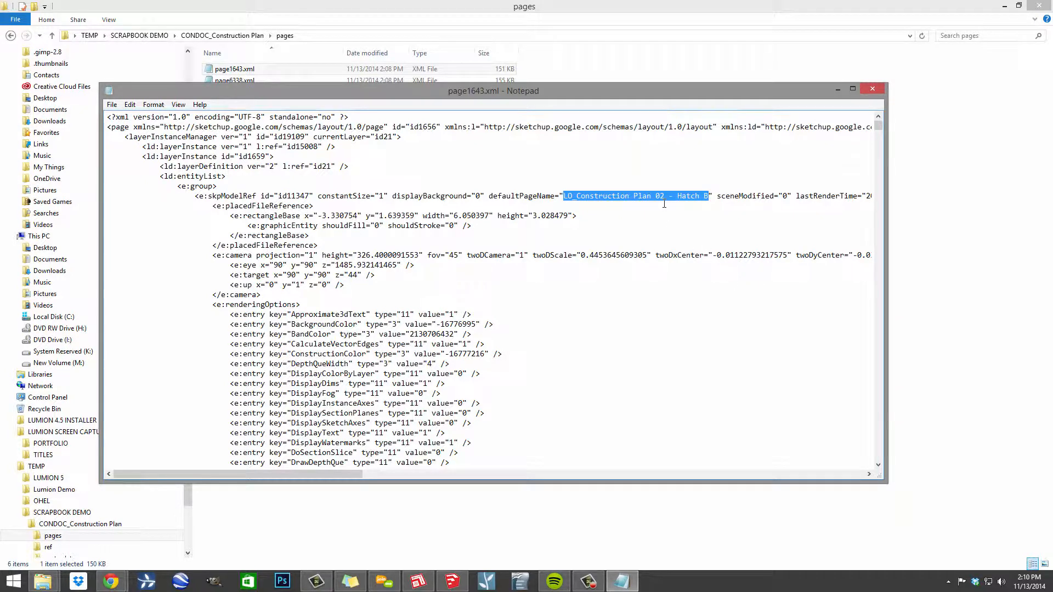
{"action": "left_click", "coordinate": [130, 104]}
{"action": "left_click", "coordinate": [148, 145]}
{"action": "left_click", "coordinate": [700, 196]}
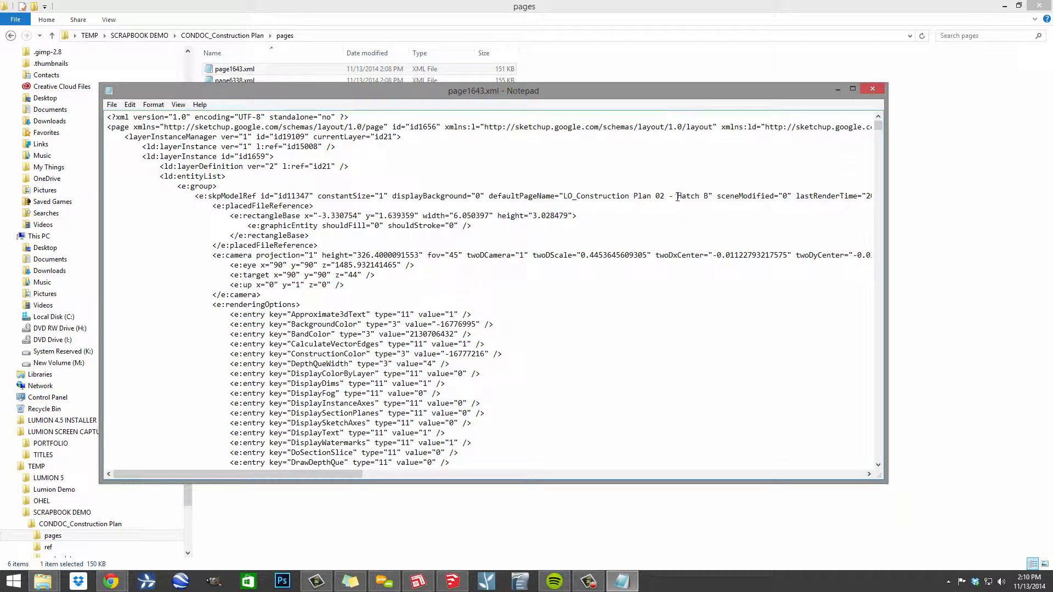
{"action": "left_click_drag", "start_coordinate": [678, 196], "coordinate": [565, 194]}
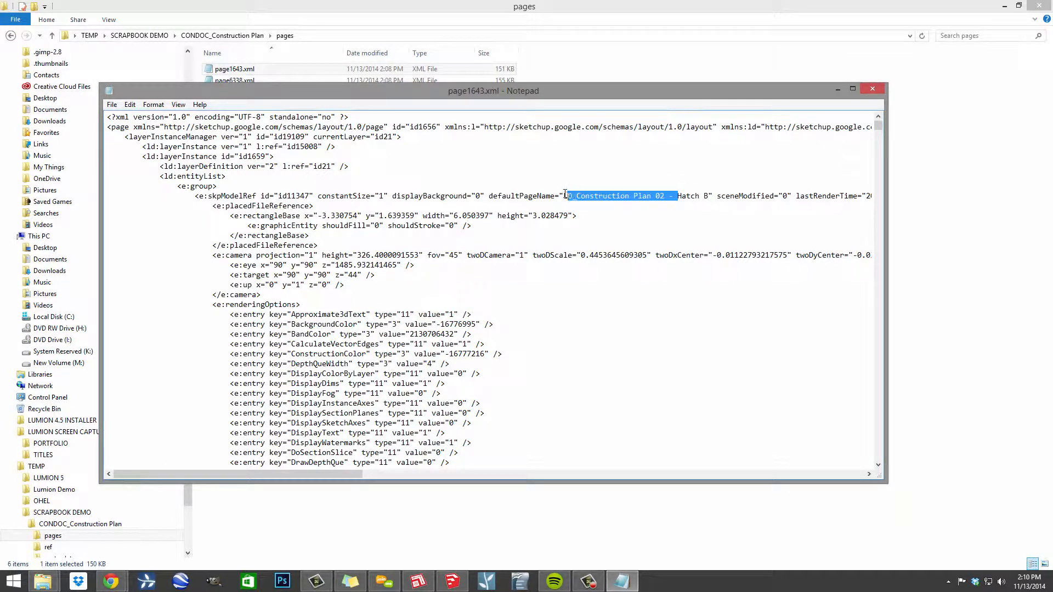
{"action": "left_click", "coordinate": [130, 104]}
{"action": "left_click", "coordinate": [164, 148]}
Step: Replace all occurrences of "LO_Construction Plan 02 - " in page1643.xml with "LO_Furniture Plan 02 - "
{"action": "left_click", "coordinate": [130, 104]}
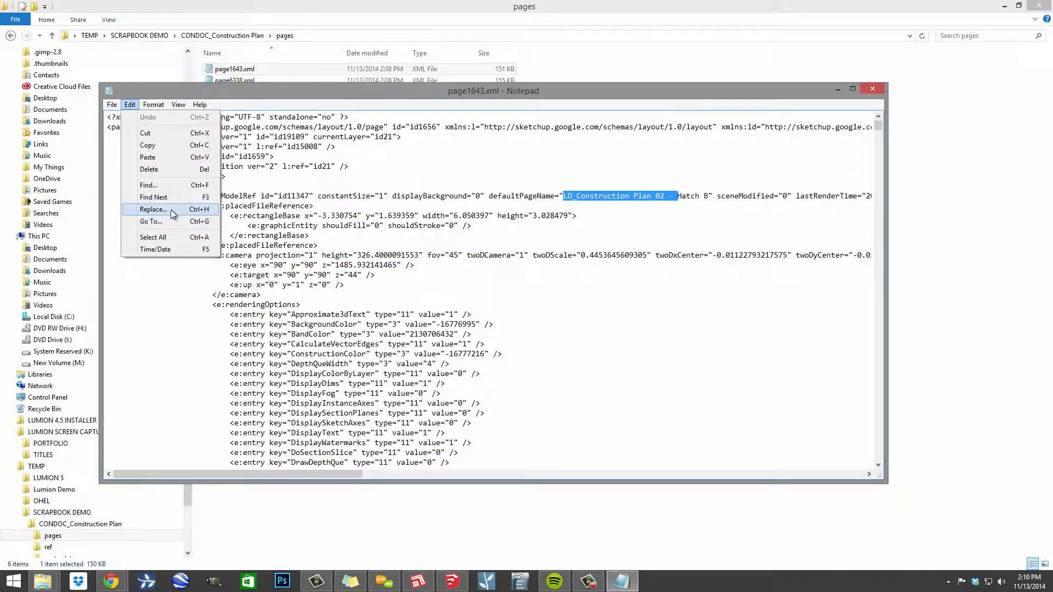
{"action": "left_click", "coordinate": [170, 210]}
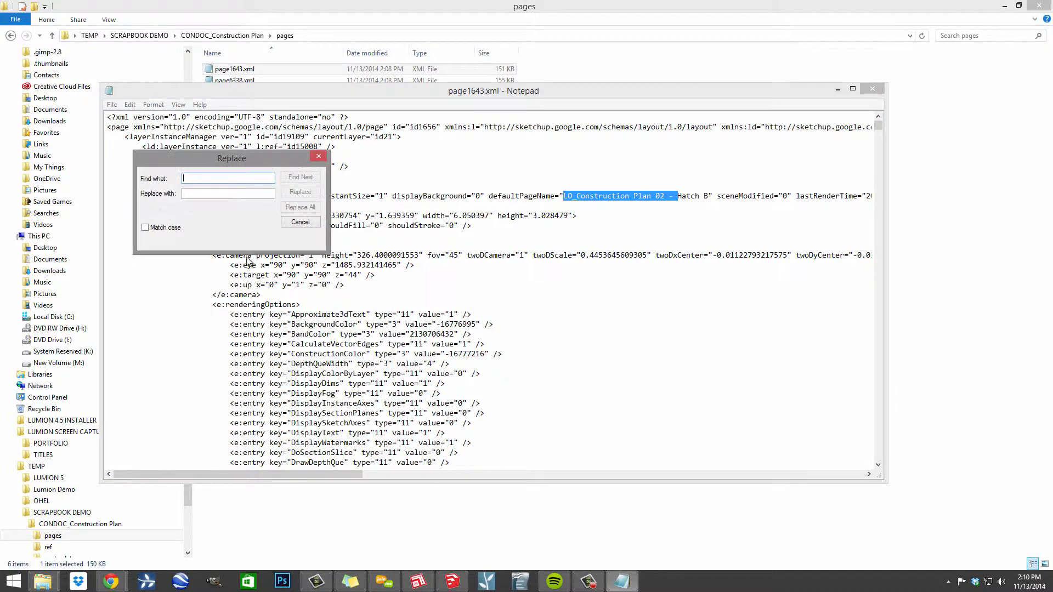
{"action": "key", "text": "ctrl+v"}
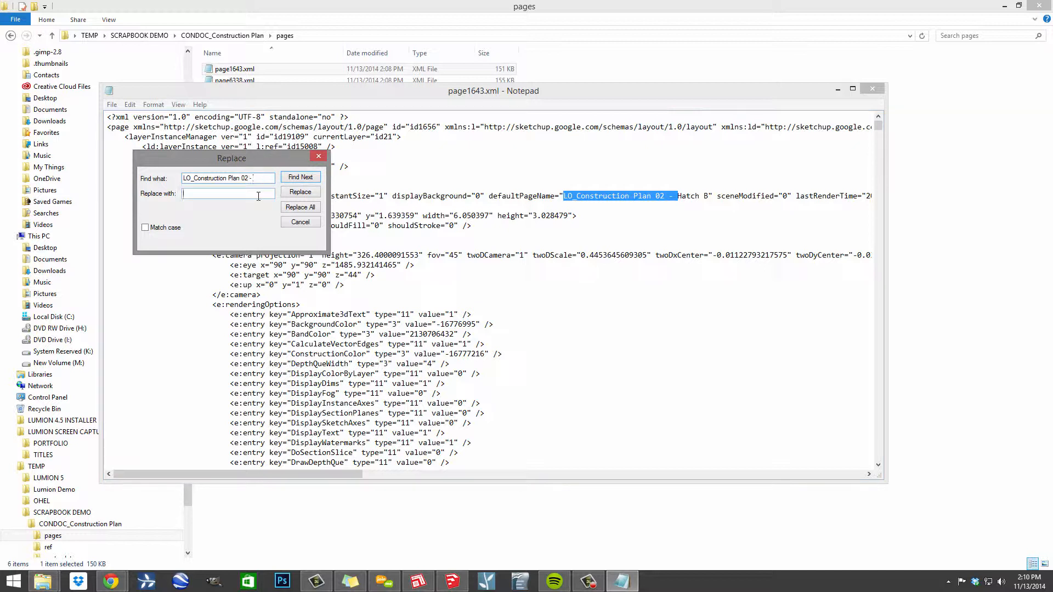
{"action": "key", "text": "ctrl+v"}
{"action": "left_click_drag", "start_coordinate": [227, 196], "coordinate": [194, 196]}
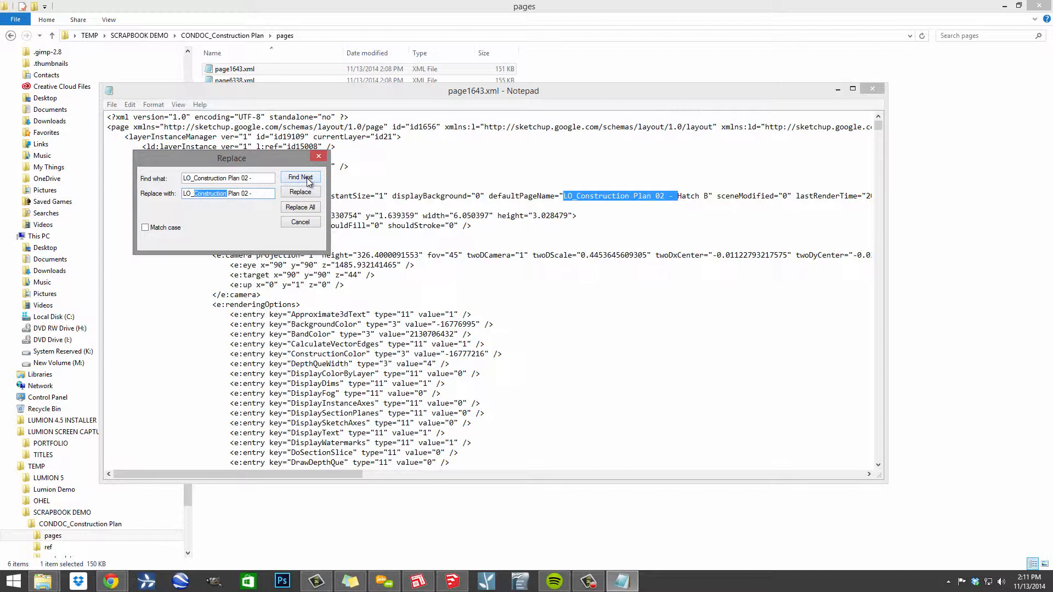
{"action": "type", "text": "Furniture"}
{"action": "left_click", "coordinate": [300, 207]}
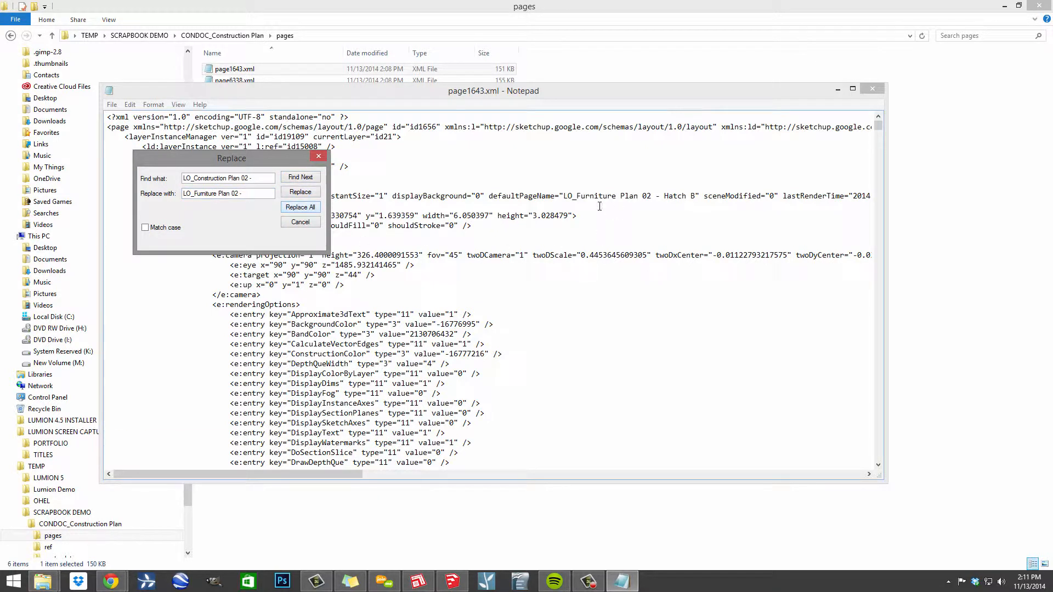
Step: Search page1643.xml from the first scene name for every occurrence of "LO_Furniture Plan 02 - " to check the replacement
{"action": "left_click", "coordinate": [563, 196]}
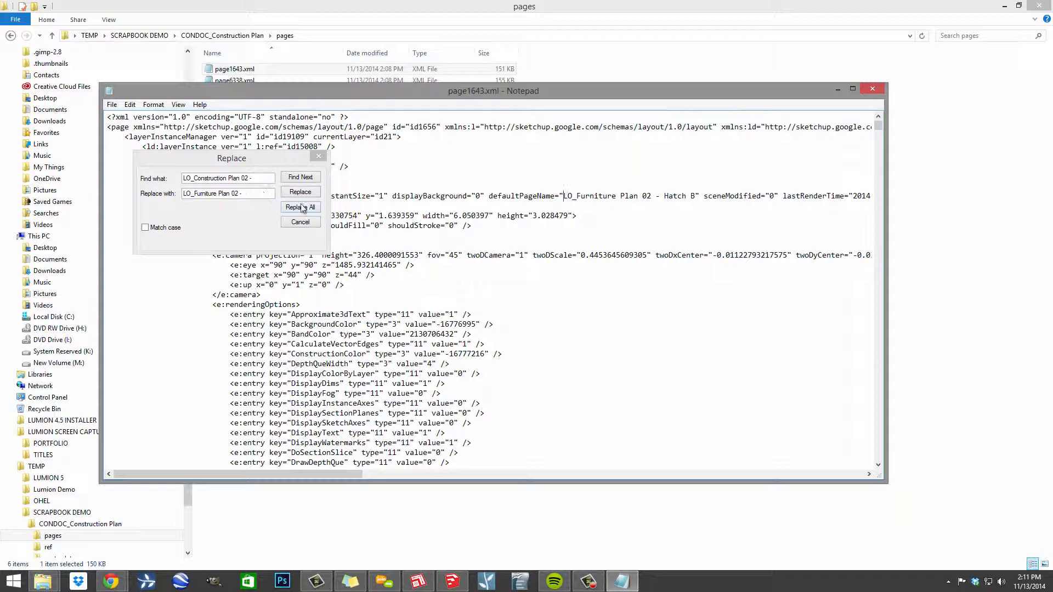
{"action": "left_click", "coordinate": [189, 216]}
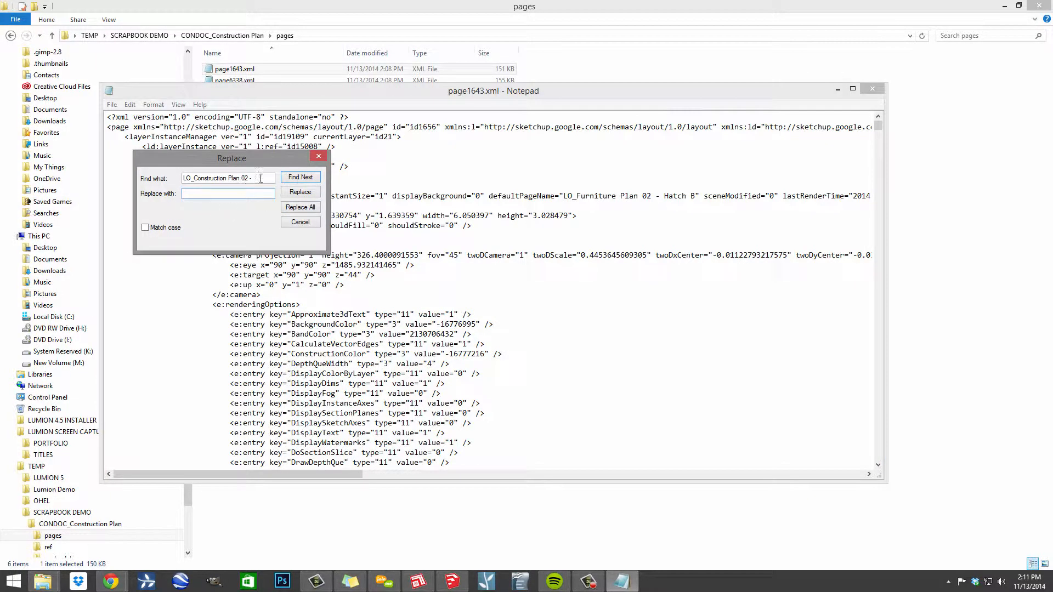
{"action": "left_click_drag", "start_coordinate": [261, 178], "coordinate": [140, 193]}
{"action": "key", "text": "ctrl+v"}
{"action": "left_click", "coordinate": [309, 179]}
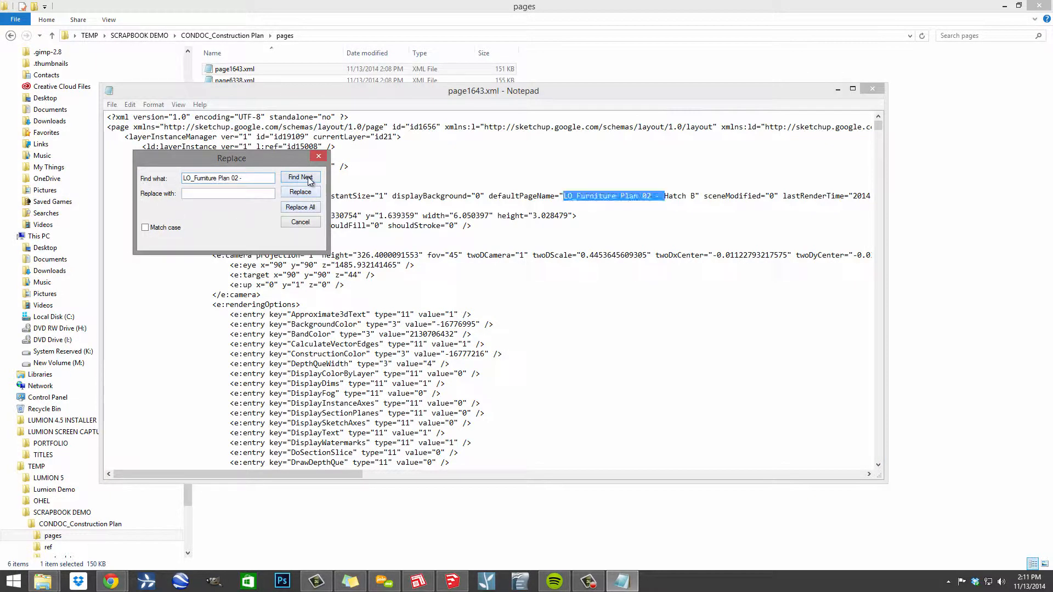
{"action": "left_click", "coordinate": [308, 179]}
{"action": "left_click", "coordinate": [309, 180]}
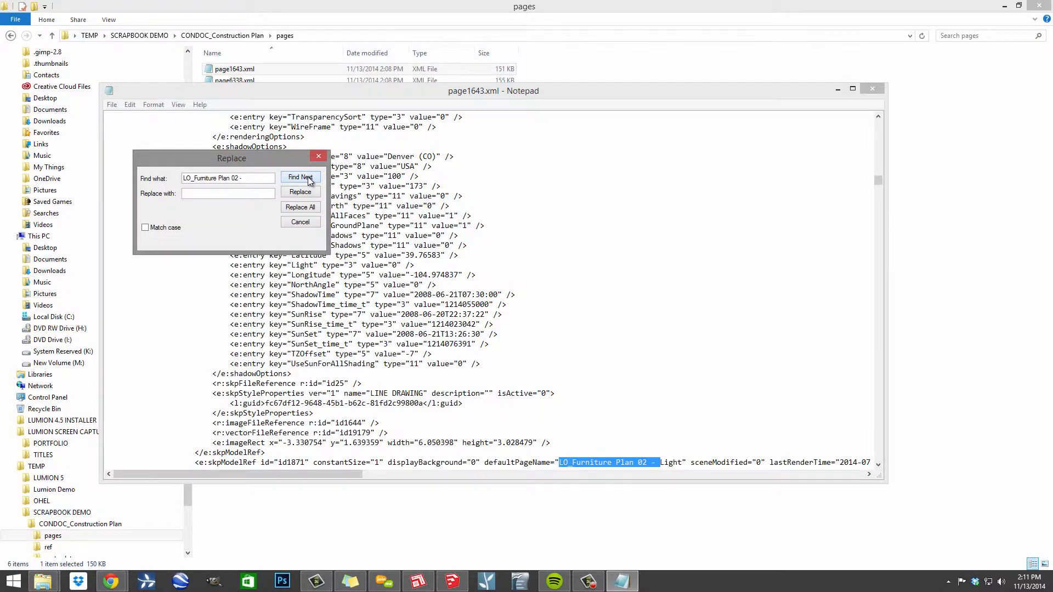
{"action": "left_click", "coordinate": [309, 180]}
{"action": "left_click", "coordinate": [309, 179]}
{"action": "left_click", "coordinate": [309, 180]}
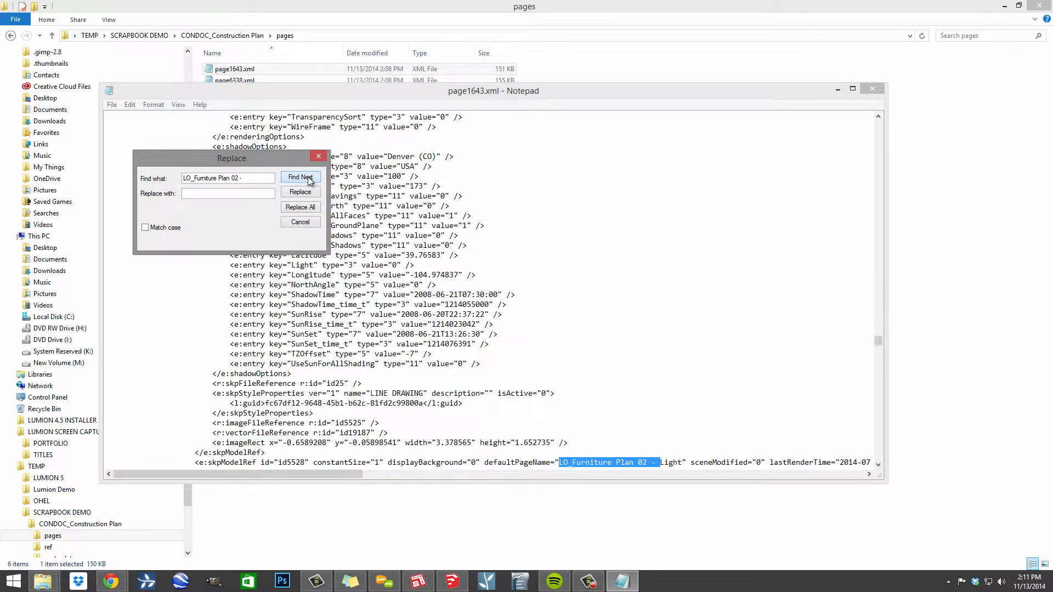
{"action": "left_click", "coordinate": [308, 180]}
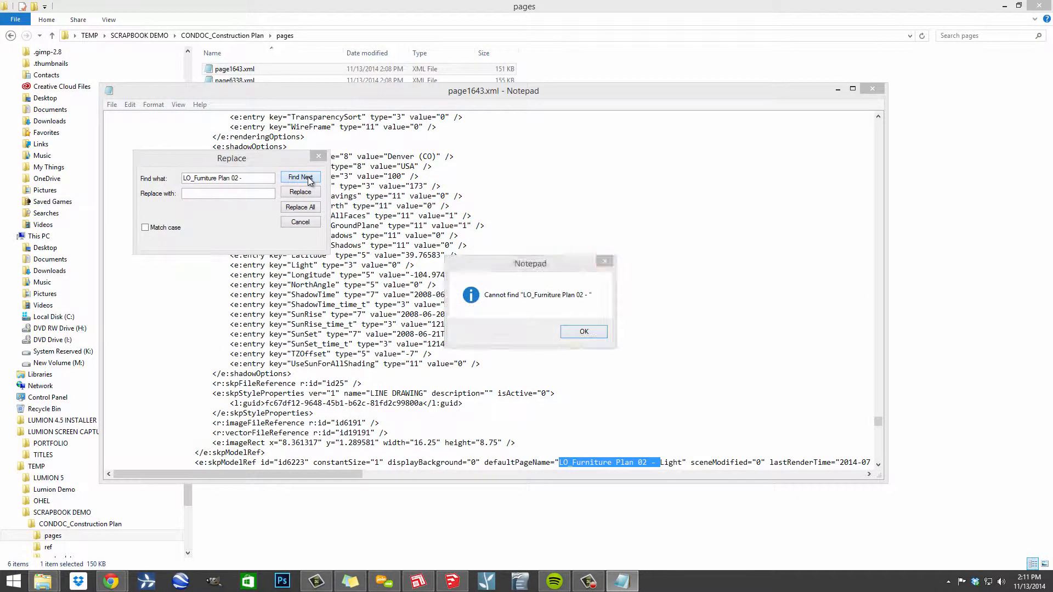
{"action": "left_click", "coordinate": [583, 331]}
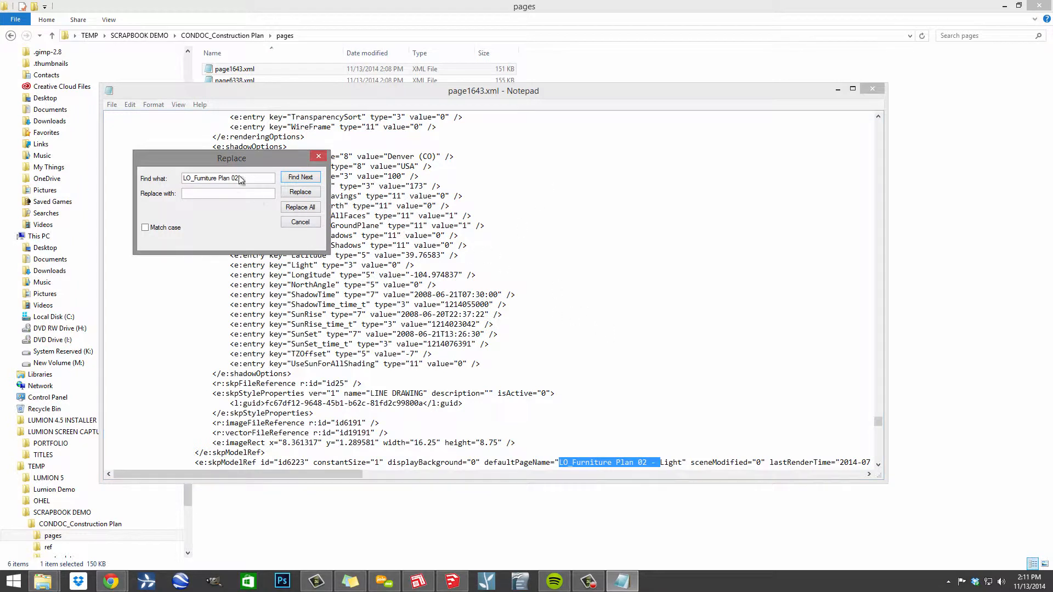
Step: Close the Replace dialog and page1643.xml, saving the changes to the file
{"action": "left_click", "coordinate": [318, 156]}
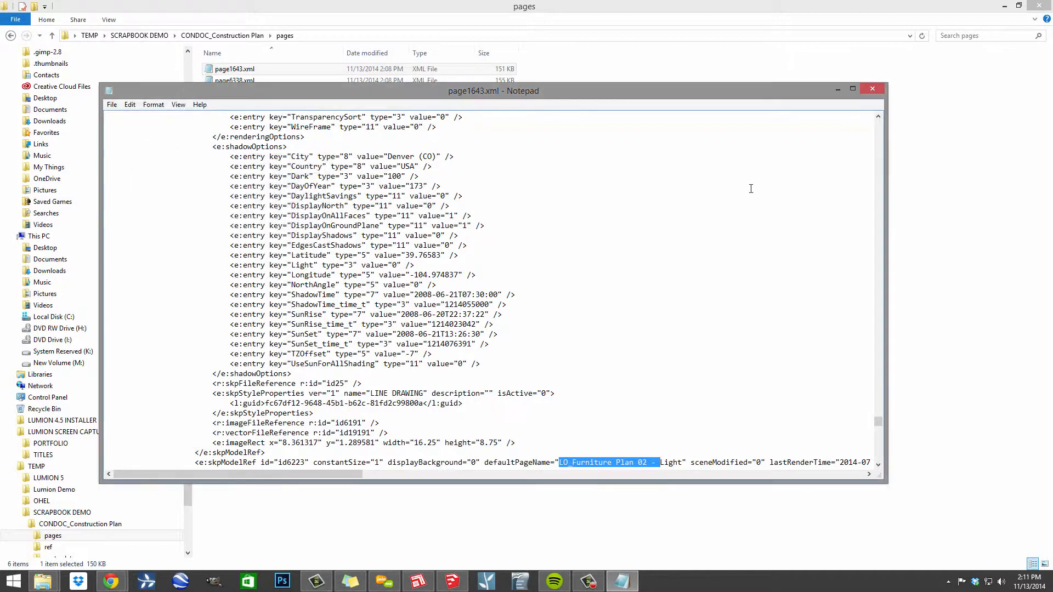
{"action": "left_click", "coordinate": [873, 88]}
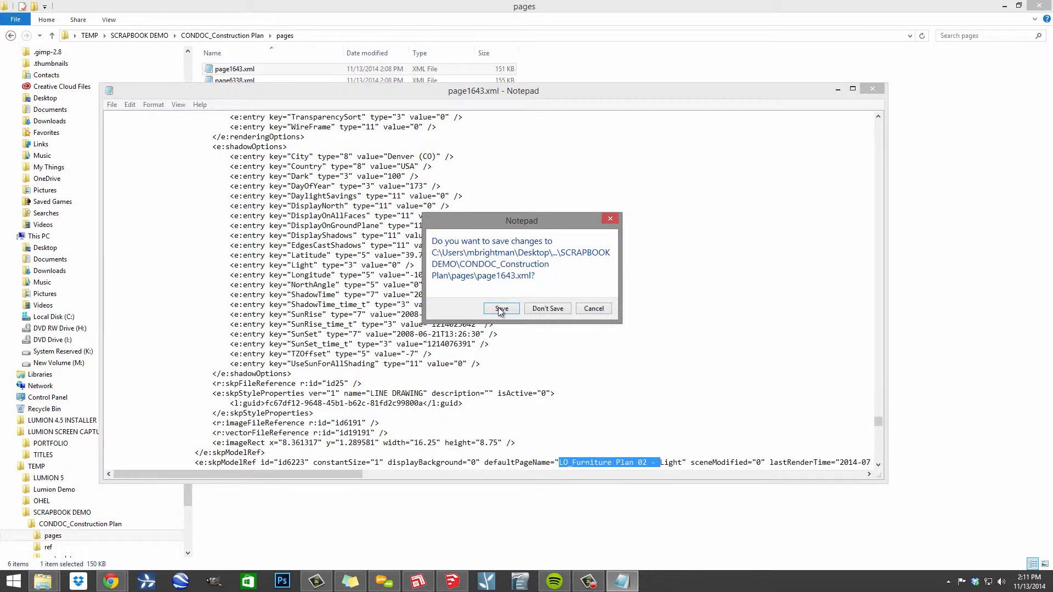
{"action": "left_click", "coordinate": [553, 307]}
Step: Open page6338.xml, check the scene name prefix in its first defaultPageName value, and close the file
{"action": "double_click", "coordinate": [245, 80]}
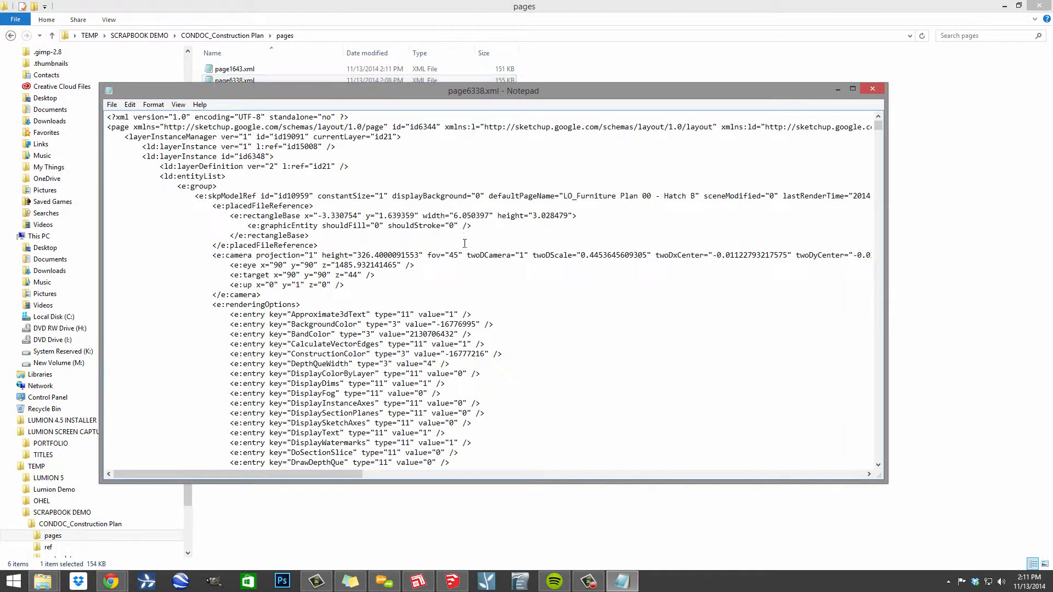
{"action": "left_click_drag", "start_coordinate": [566, 198], "coordinate": [664, 200]}
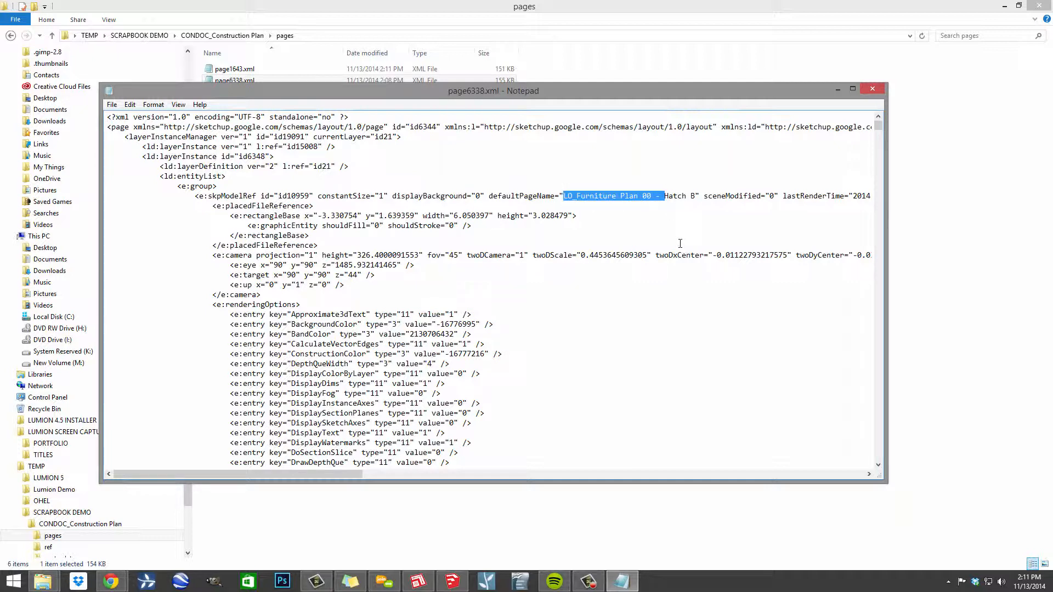
{"action": "left_click", "coordinate": [877, 90]}
Step: Replace all occurrences of "LO_Construction Plan 03 - " in page6790.xml with "LO_Furniture Plan 03 - ", saving and closing the file
{"action": "double_click", "coordinate": [271, 93]}
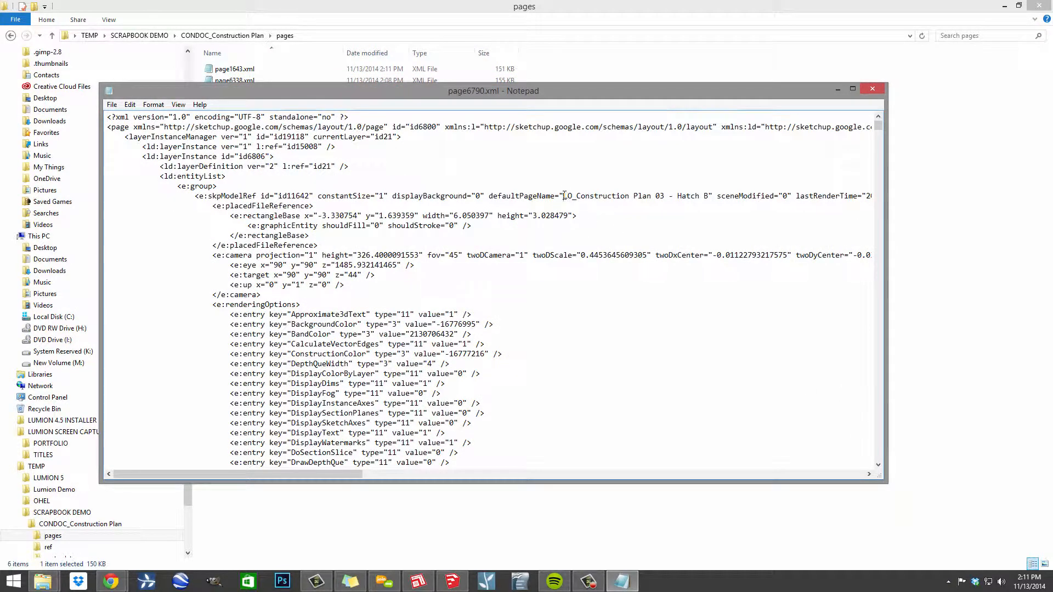
{"action": "mouse_move", "coordinate": [564, 196]}
{"action": "left_mouse_down"}
{"action": "mouse_move", "coordinate": [702, 196]}
{"action": "mouse_move", "coordinate": [680, 198]}
{"action": "left_mouse_up"}
{"action": "key", "text": "ctrl+c"}
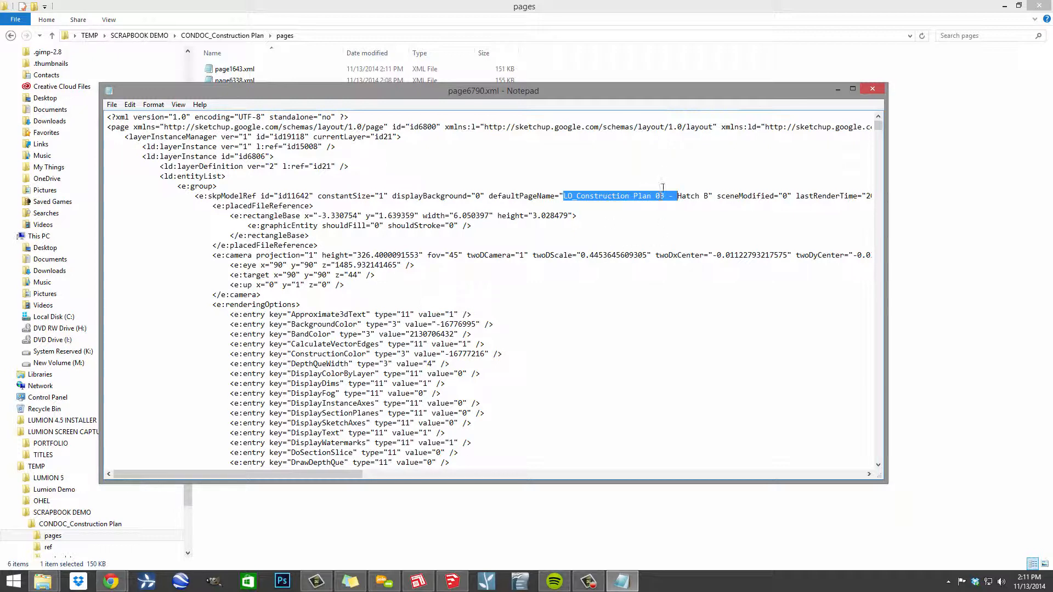
{"action": "left_click", "coordinate": [130, 104]}
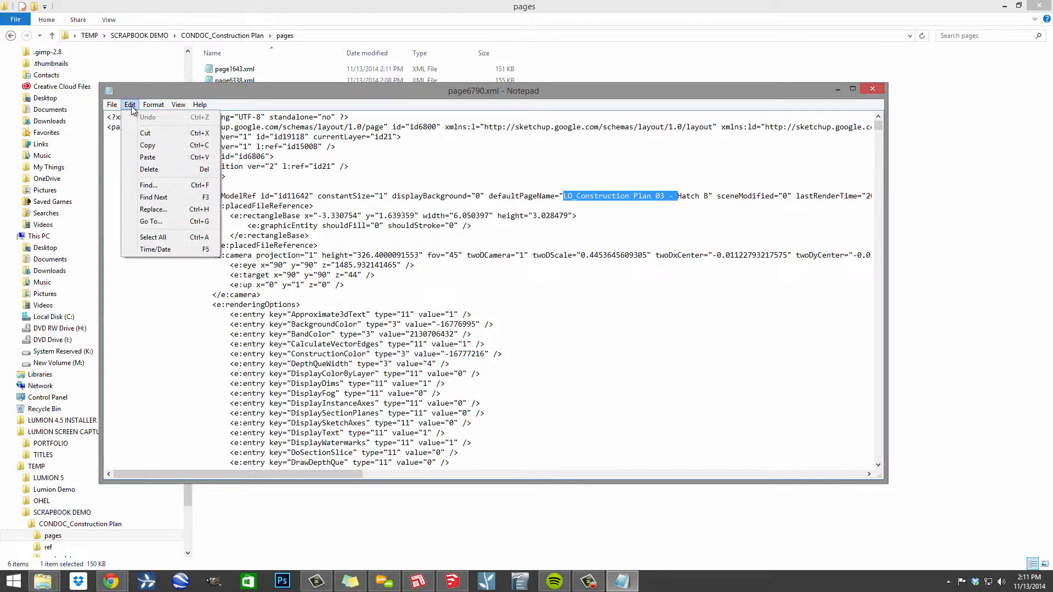
{"action": "left_click", "coordinate": [154, 209]}
{"action": "key", "text": "ctrl+v"}
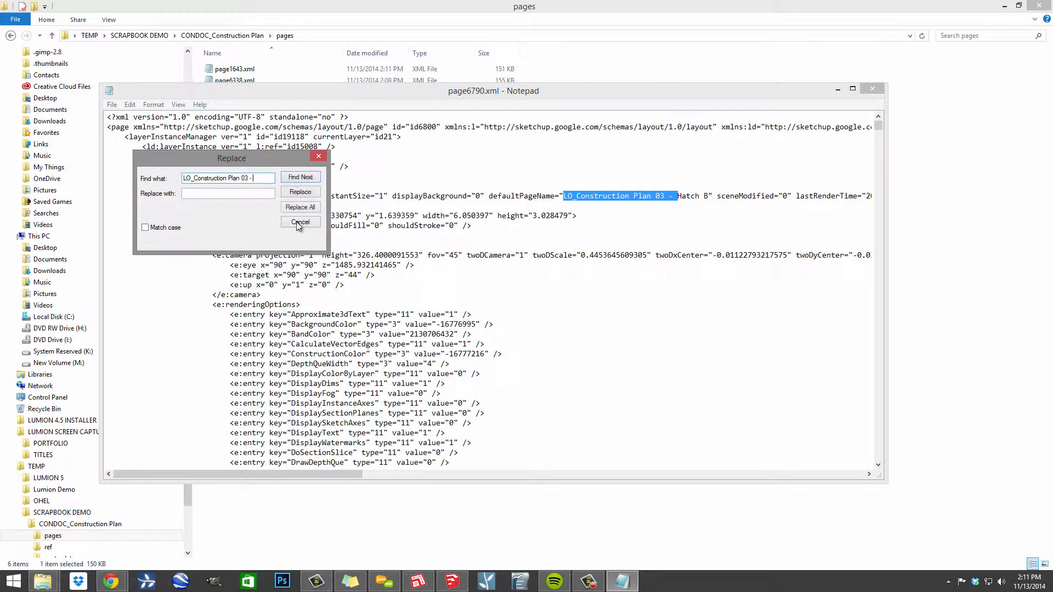
{"action": "left_click", "coordinate": [257, 193]}
{"action": "key", "text": "ctrl+v"}
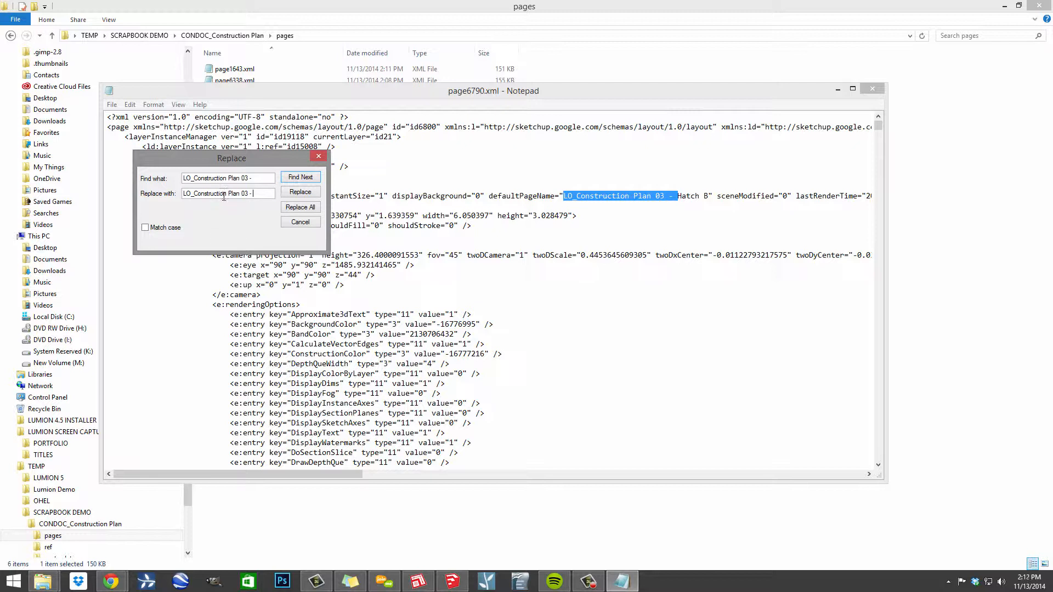
{"action": "left_click_drag", "start_coordinate": [226, 195], "coordinate": [194, 195]}
{"action": "type", "text": "Furniture"}
{"action": "left_click", "coordinate": [309, 210]}
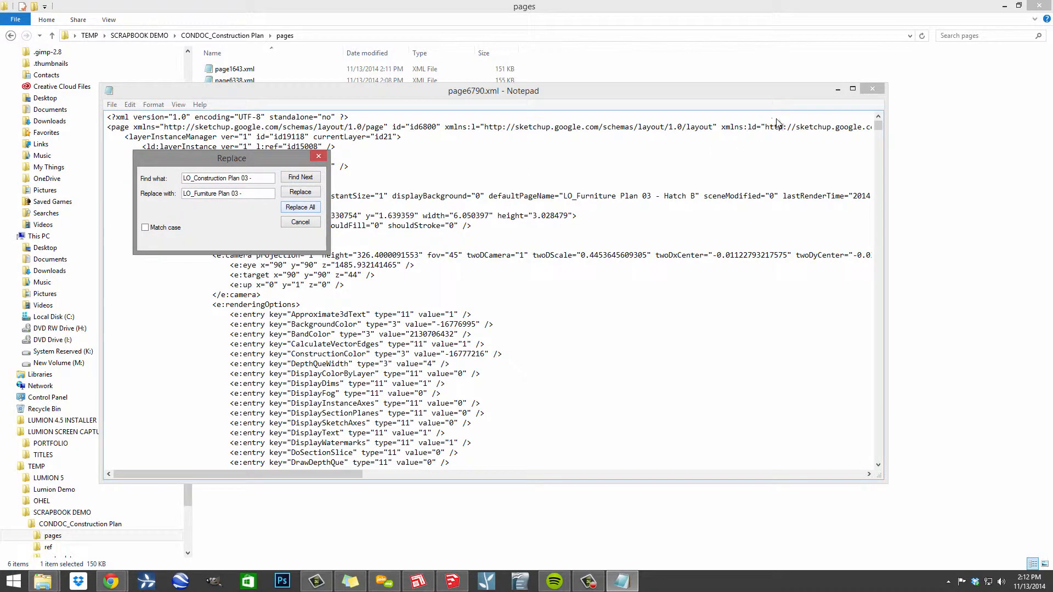
{"action": "left_click", "coordinate": [871, 91]}
{"action": "left_click", "coordinate": [513, 314]}
Step: Reopen page6338.xml and examine the scene names in its first two defaultPageName values
{"action": "left_click", "coordinate": [246, 83]}
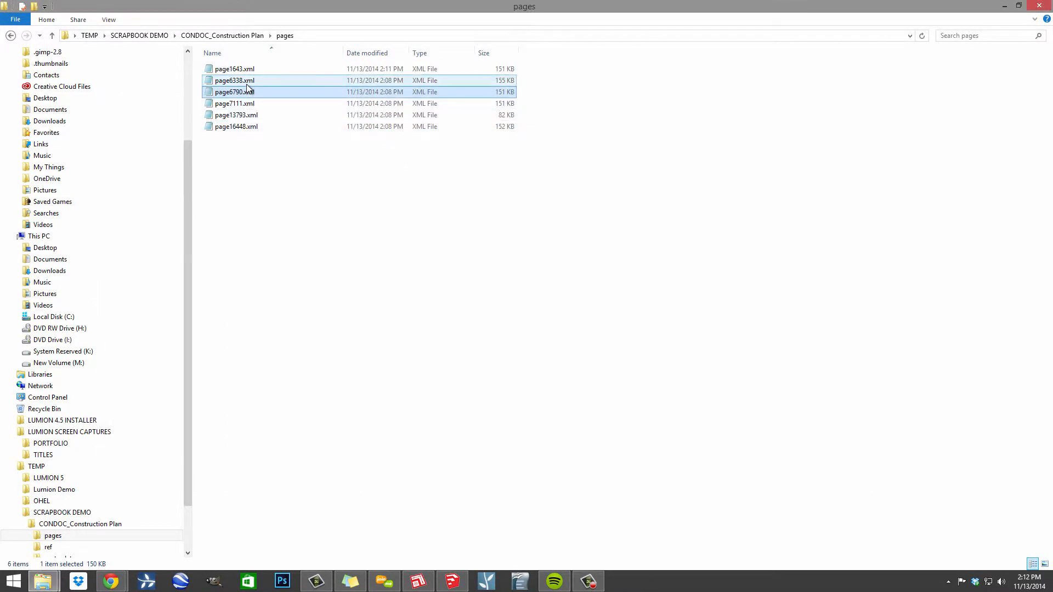
{"action": "double_click", "coordinate": [246, 82]}
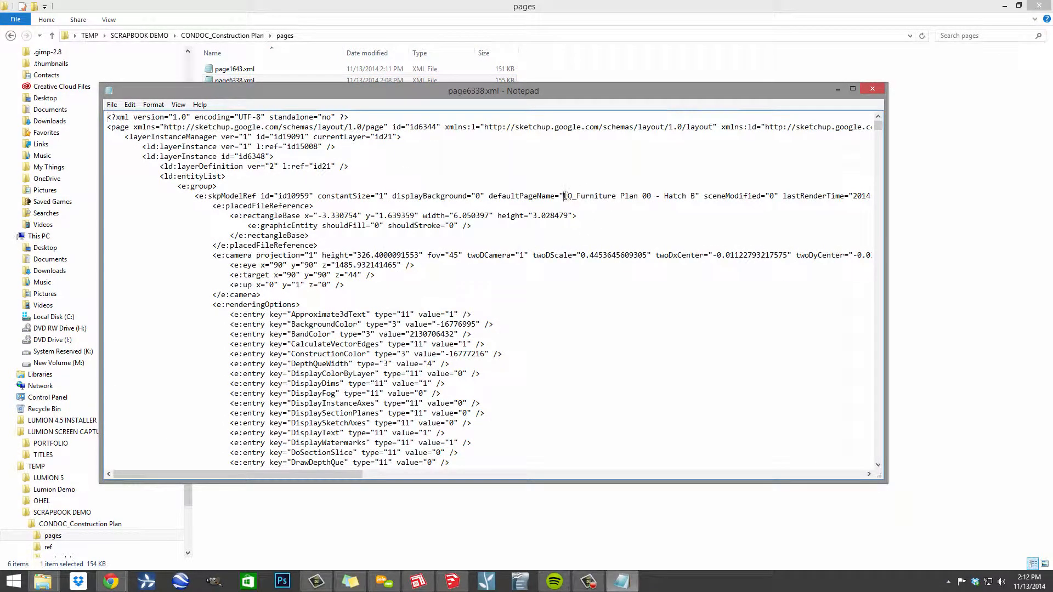
{"action": "left_click_drag", "start_coordinate": [563, 196], "coordinate": [635, 193]}
{"action": "scroll", "coordinate": [652, 208], "scroll_direction": "down", "scroll_amount": 20}
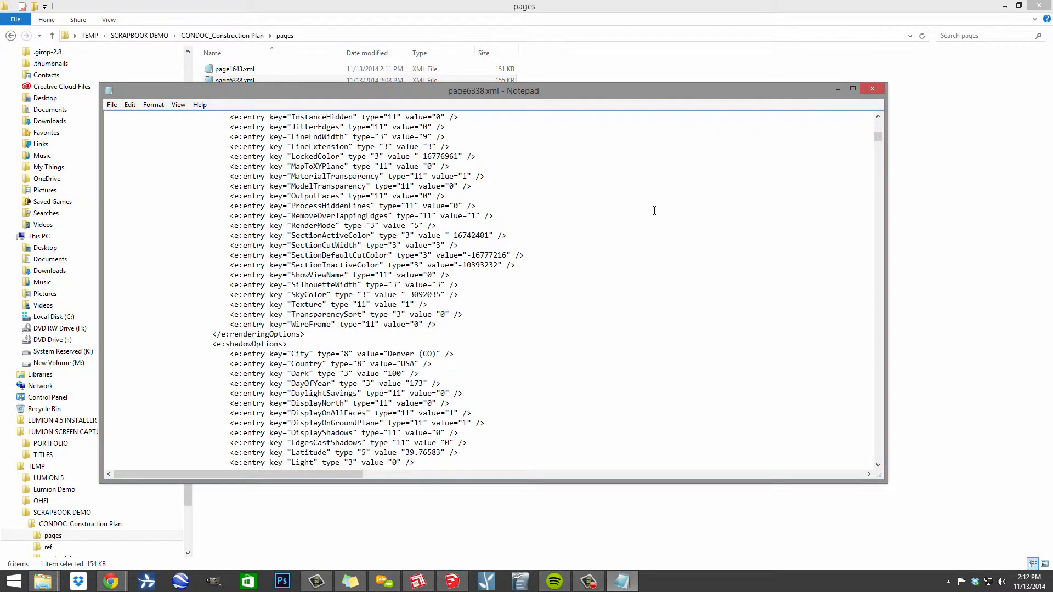
{"action": "left_click_drag", "start_coordinate": [560, 327], "coordinate": [650, 327]}
{"action": "left_click", "coordinate": [609, 335]}
Step: Replace all occurrences of "LO_Construction Plan 00 - " in page6338.xml with "LO_Furniture Plan 00 - ", saving and closing the file
{"action": "left_click_drag", "start_coordinate": [559, 327], "coordinate": [620, 328]}
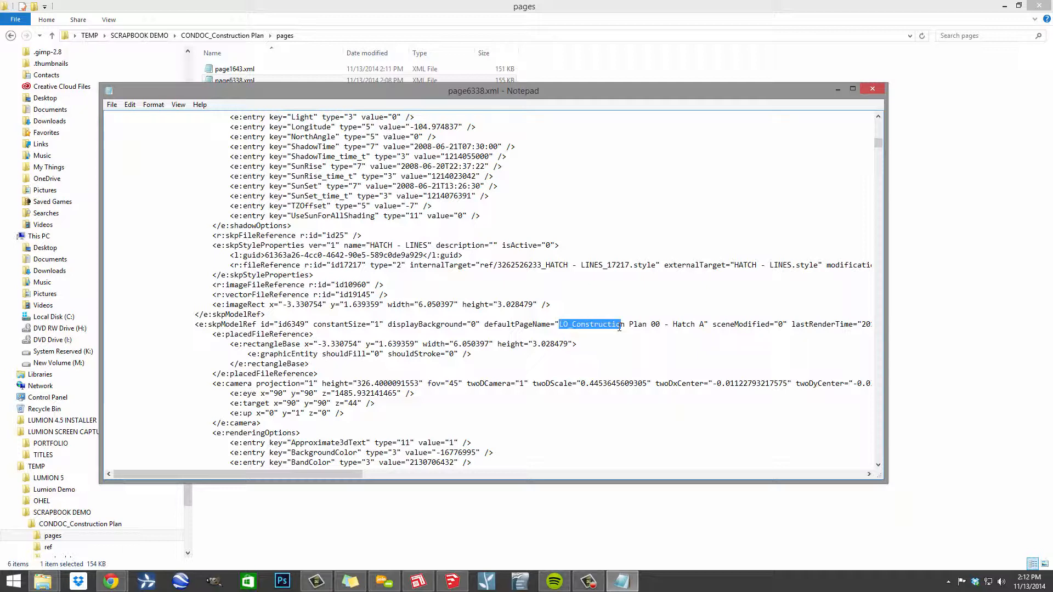
{"action": "left_click_drag", "start_coordinate": [621, 327], "coordinate": [673, 328]}
{"action": "key", "text": "ctrl+c"}
{"action": "left_click", "coordinate": [130, 105]}
{"action": "key", "text": "Escape"}
{"action": "key", "text": "ctrl+h"}
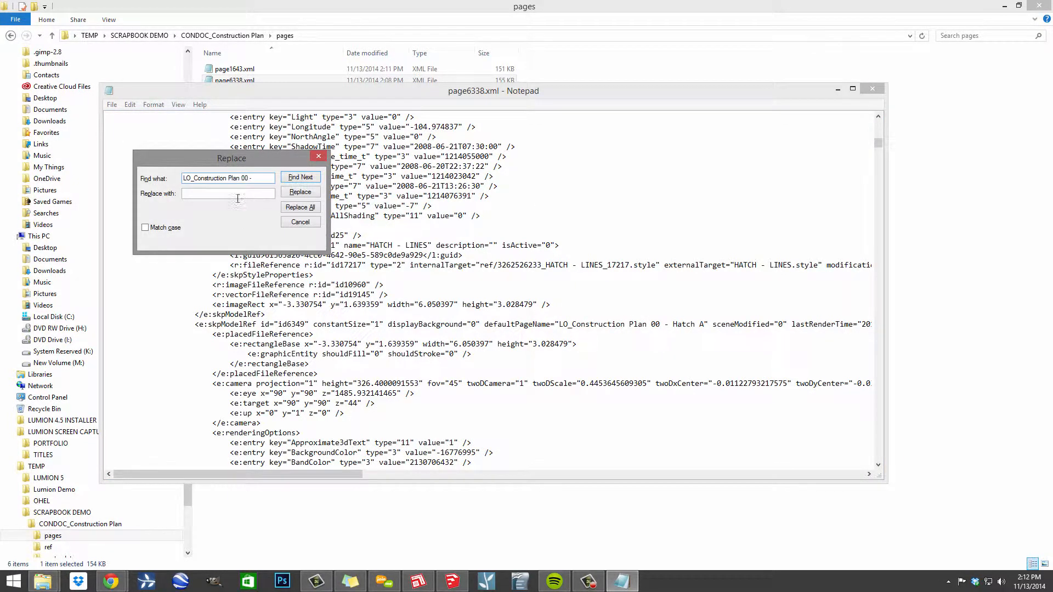
{"action": "key", "text": "ctrl+v"}
{"action": "left_click_drag", "start_coordinate": [227, 194], "coordinate": [193, 196]}
{"action": "left_click", "coordinate": [300, 207]}
{"action": "left_click", "coordinate": [872, 88]}
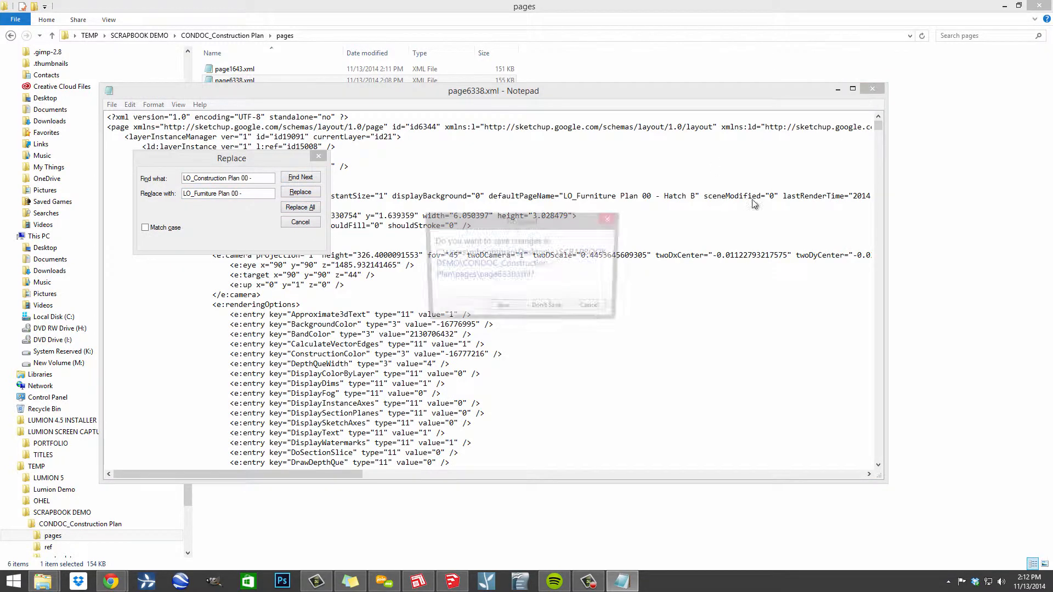
{"action": "left_click", "coordinate": [517, 314]}
Step: Reopen page6790.xml, check the scene name in its second defaultPageName value, and close the file
{"action": "double_click", "coordinate": [234, 92]}
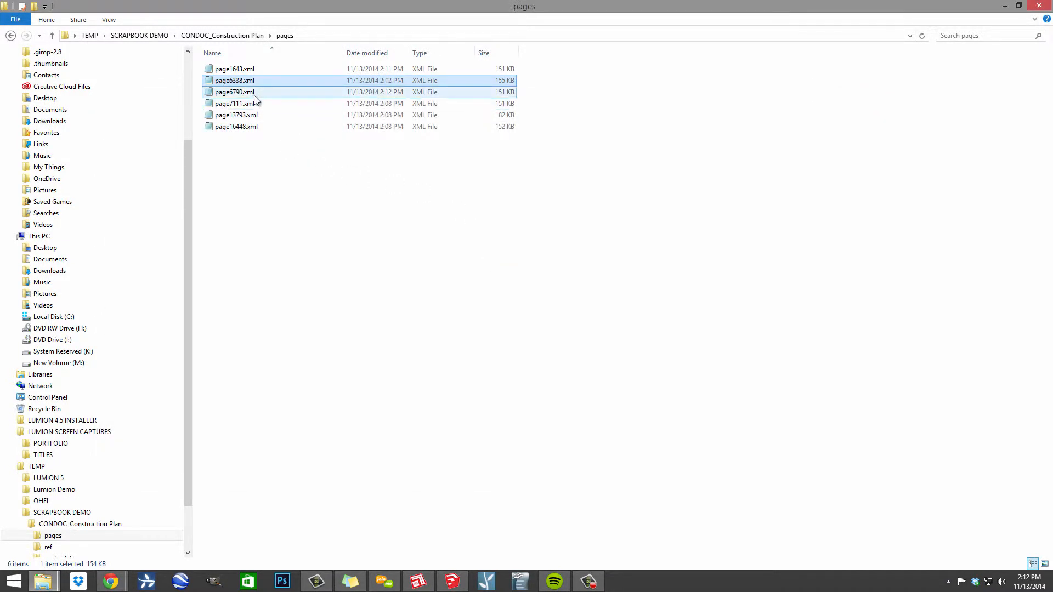
{"action": "scroll", "coordinate": [627, 196], "scroll_direction": "down", "scroll_amount": 20}
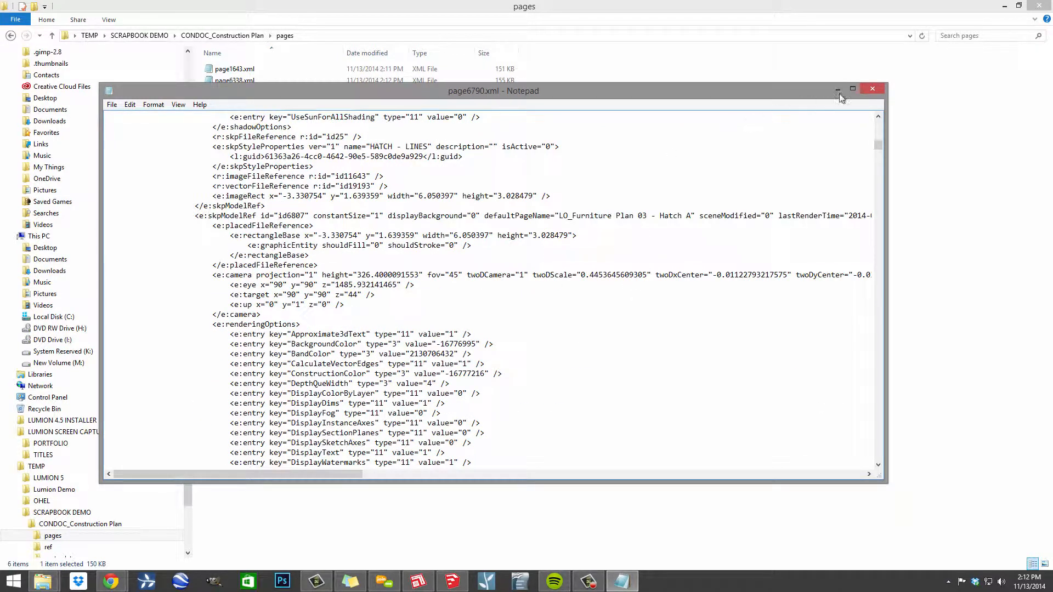
{"action": "left_click", "coordinate": [872, 89]}
Step: Replace all occurrences of "LO_Construction Plan 04 - " in page7111.xml with "LO_Furniture Plan 04 - ", saving and closing the file
{"action": "double_click", "coordinate": [235, 103]}
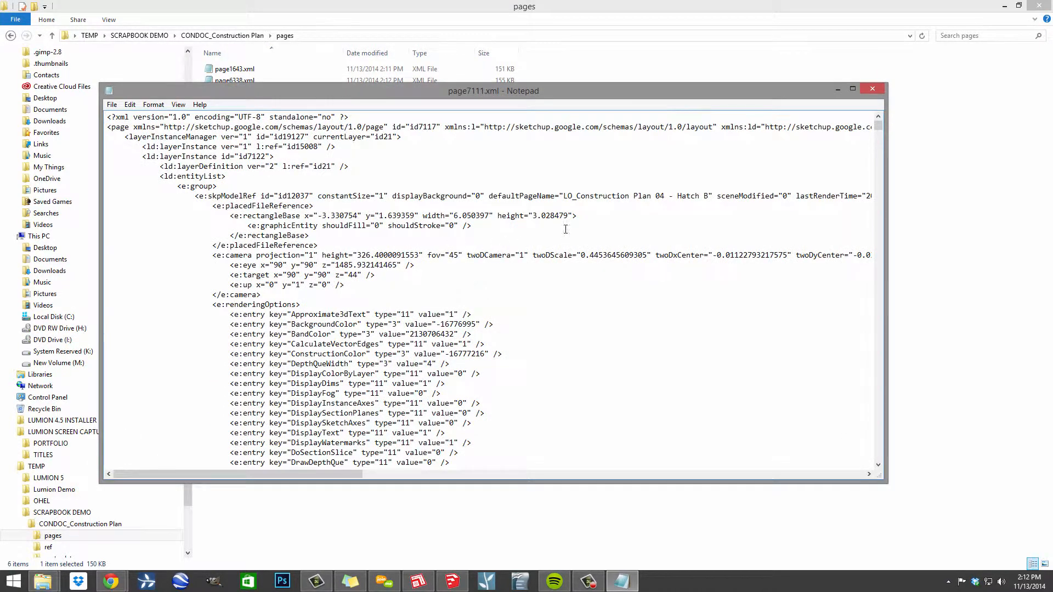
{"action": "left_click_drag", "start_coordinate": [565, 196], "coordinate": [677, 199]}
{"action": "key", "text": "ctrl+c"}
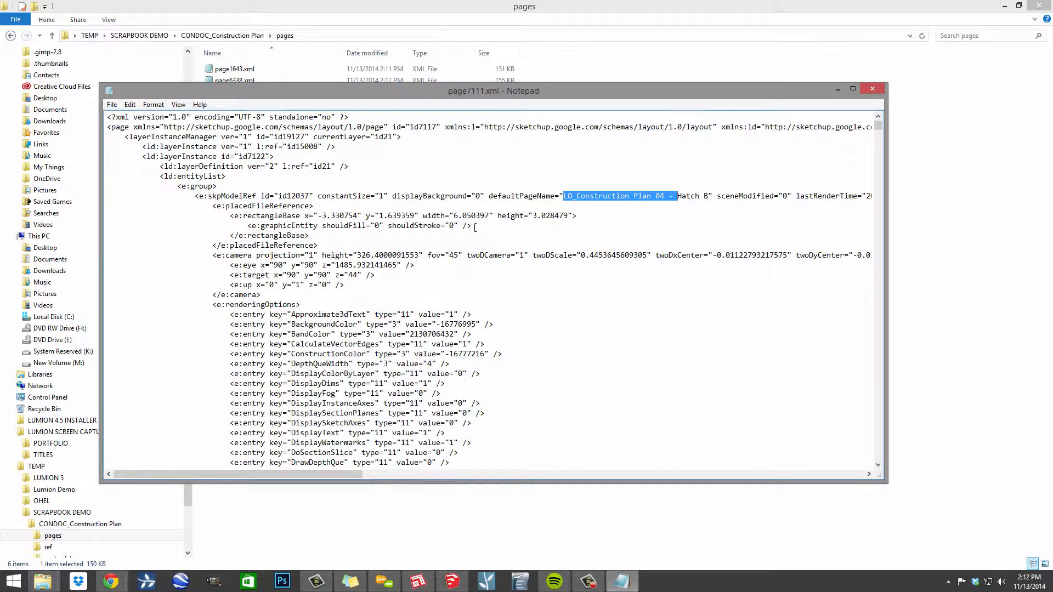
{"action": "key", "text": "ctrl+h"}
{"action": "key", "text": "ctrl+v"}
{"action": "left_click", "coordinate": [229, 193]}
{"action": "key", "text": "ctrl+v"}
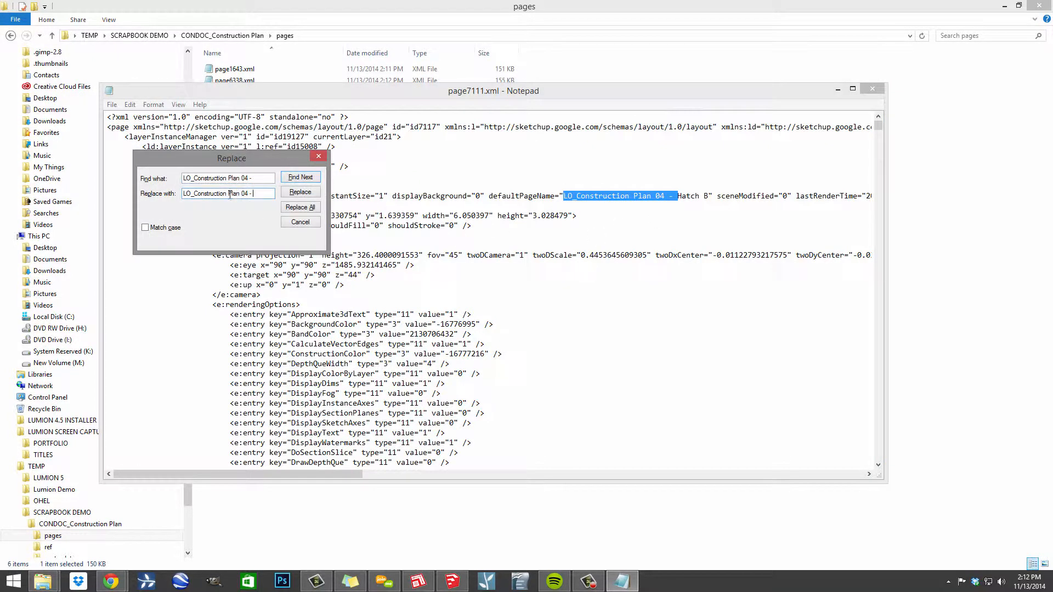
{"action": "left_click_drag", "start_coordinate": [228, 195], "coordinate": [194, 195]}
{"action": "type", "text": "Furniture"}
{"action": "left_click", "coordinate": [301, 207]}
{"action": "left_click", "coordinate": [861, 90]}
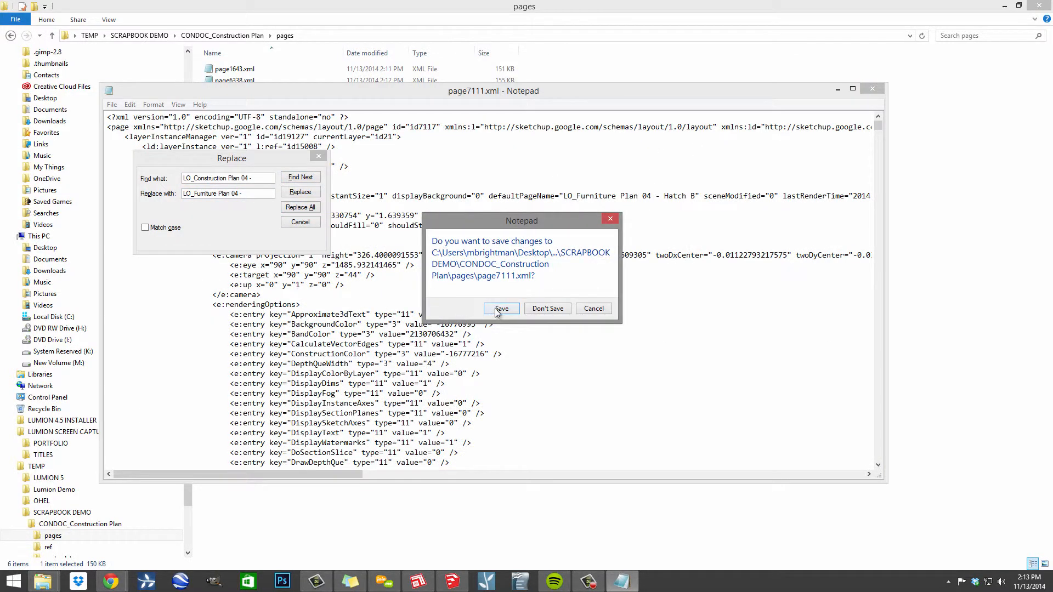
{"action": "left_click", "coordinate": [496, 311]}
Step: Open page13793.xml, check the scene name in its first defaultPageName value, and close the file
{"action": "left_click", "coordinate": [250, 115]}
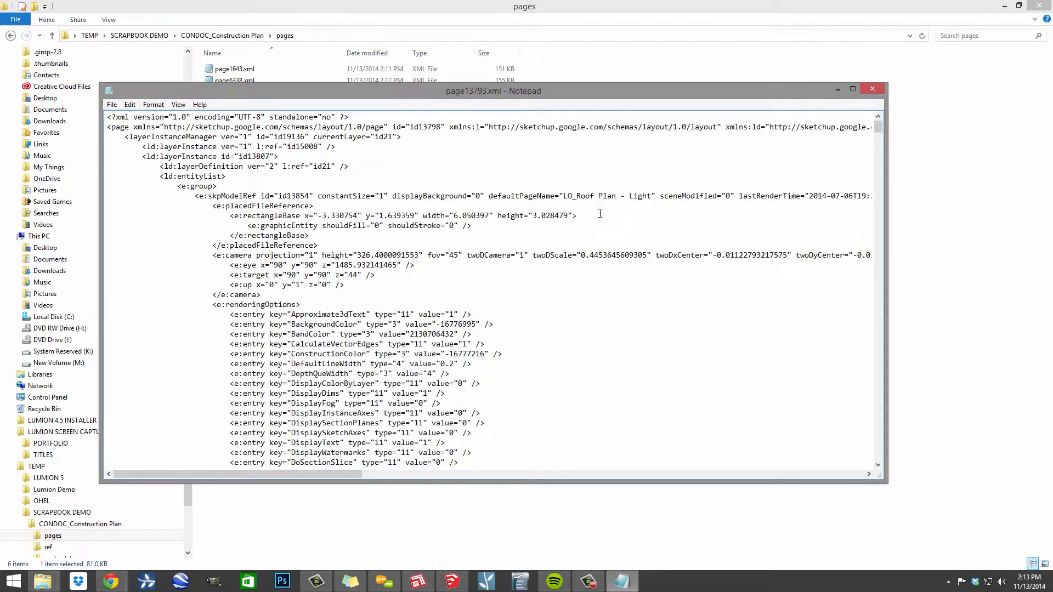
{"action": "left_click_drag", "start_coordinate": [570, 196], "coordinate": [652, 196]}
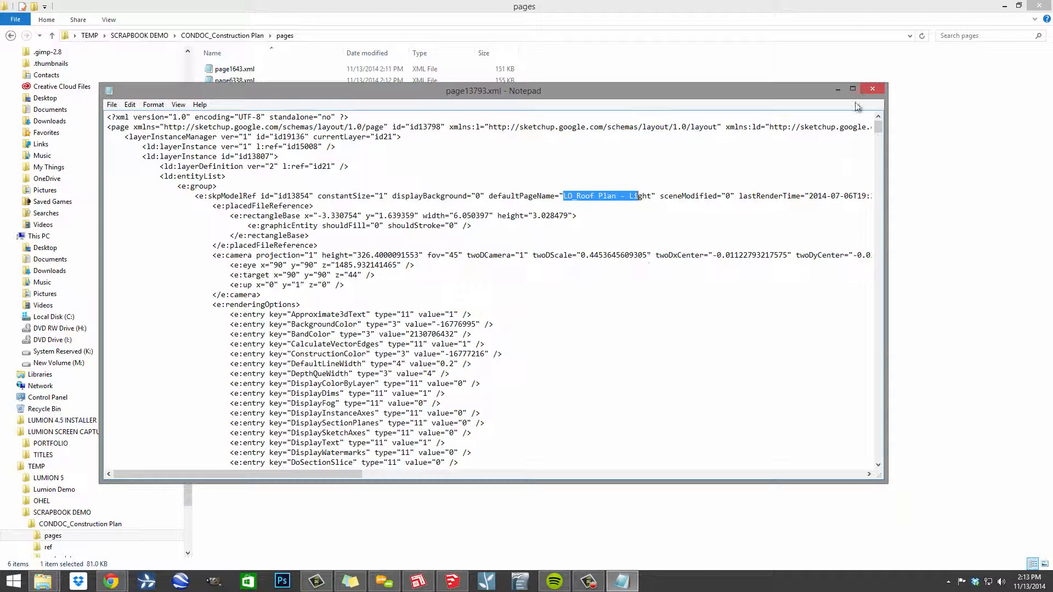
{"action": "left_click", "coordinate": [871, 88]}
Step: Open page16448.xml and replace all occurrences of "LO_Construction Plan 01 - " with "LO_Furniture Plan 01 - "
{"action": "double_click", "coordinate": [254, 126]}
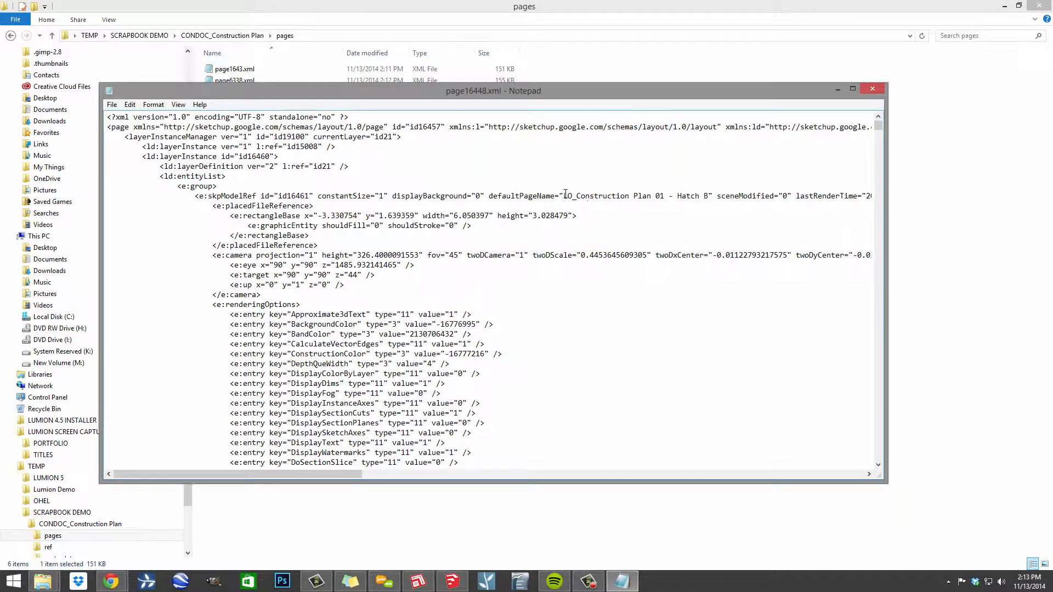
{"action": "left_click_drag", "start_coordinate": [564, 195], "coordinate": [688, 199]}
{"action": "key", "text": "ctrl+c"}
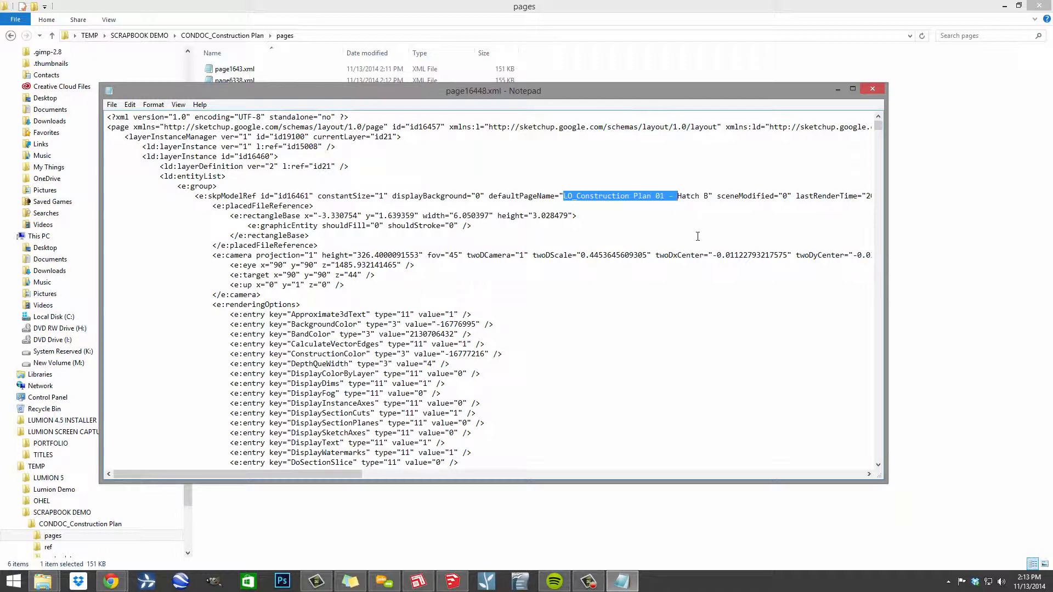
{"action": "key", "text": "ctrl+h"}
{"action": "left_click", "coordinate": [230, 194]}
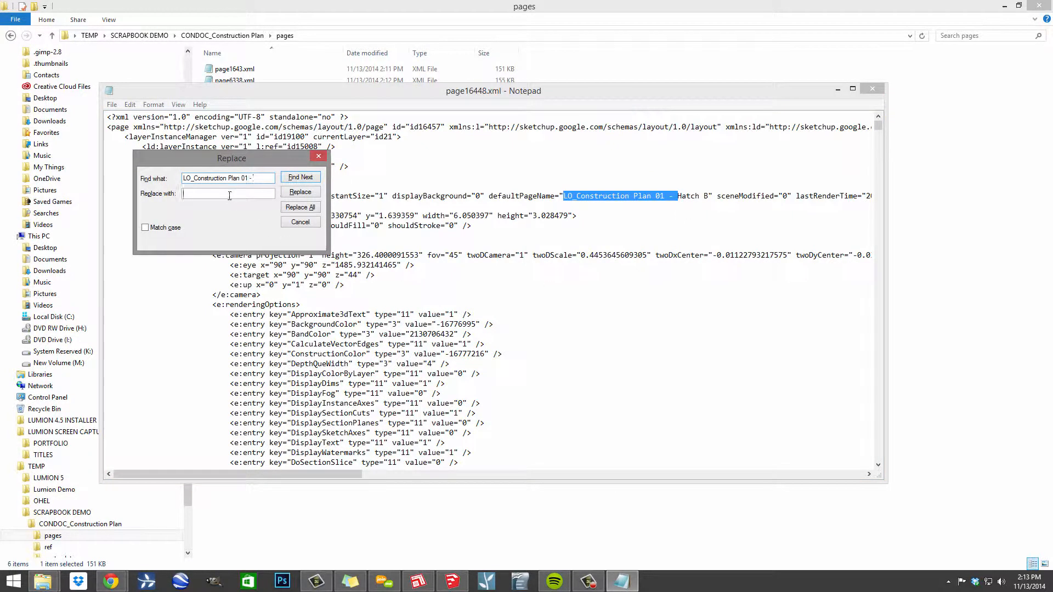
{"action": "key", "text": "ctrl+v"}
{"action": "left_click_drag", "start_coordinate": [227, 195], "coordinate": [203, 198]}
{"action": "left_click", "coordinate": [204, 197]}
{"action": "key", "text": "Delete"}
{"action": "key", "text": "Delete"}
{"action": "key", "text": "Delete"}
{"action": "key", "text": "Delete"}
{"action": "key", "text": "Delete"}
{"action": "key", "text": "Delete"}
{"action": "key", "text": "Delete"}
{"action": "key", "text": "Delete"}
{"action": "key", "text": "Delete"}
{"action": "key", "text": "Delete"}
{"action": "key", "text": "Delete"}
{"action": "key", "text": "Delete"}
{"action": "key", "text": "Delete"}
{"action": "type", "text": "Furniture"}
{"action": "left_click", "coordinate": [301, 207]}
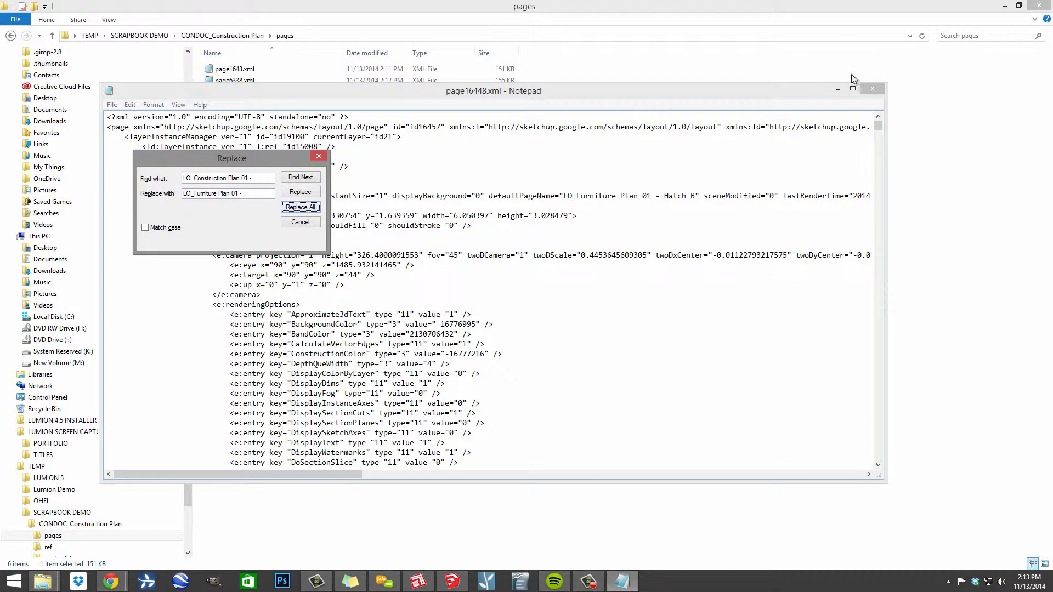
Step: Close page16448.xml, saving its changes, and clear the file selection in the pages folder
{"action": "left_click", "coordinate": [872, 88]}
{"action": "key", "text": "Return"}
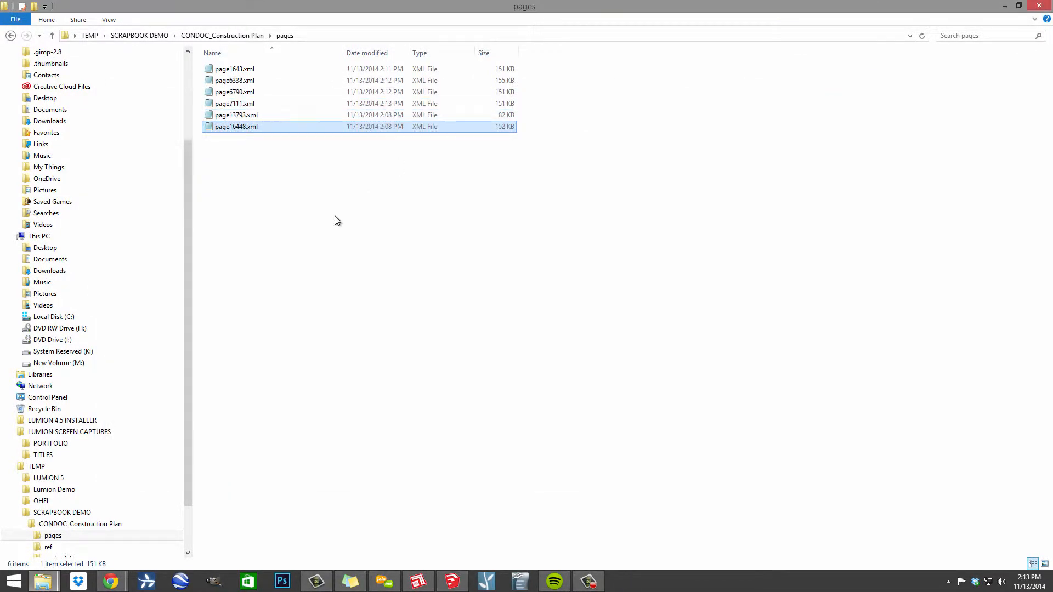
{"action": "left_click", "coordinate": [337, 220]}
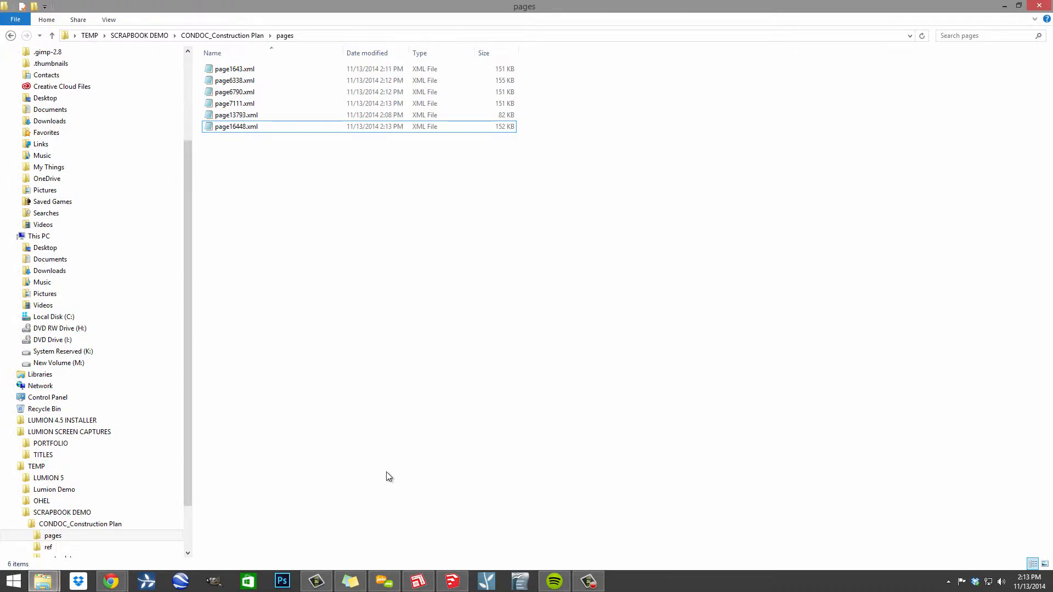
Step: Open RELINK THIS FILE.skp from the ConDoc Scrapbooks folder in SketchUp and look through its scene list for the LO_Furniture Plan scenes
{"action": "left_click", "coordinate": [43, 582]}
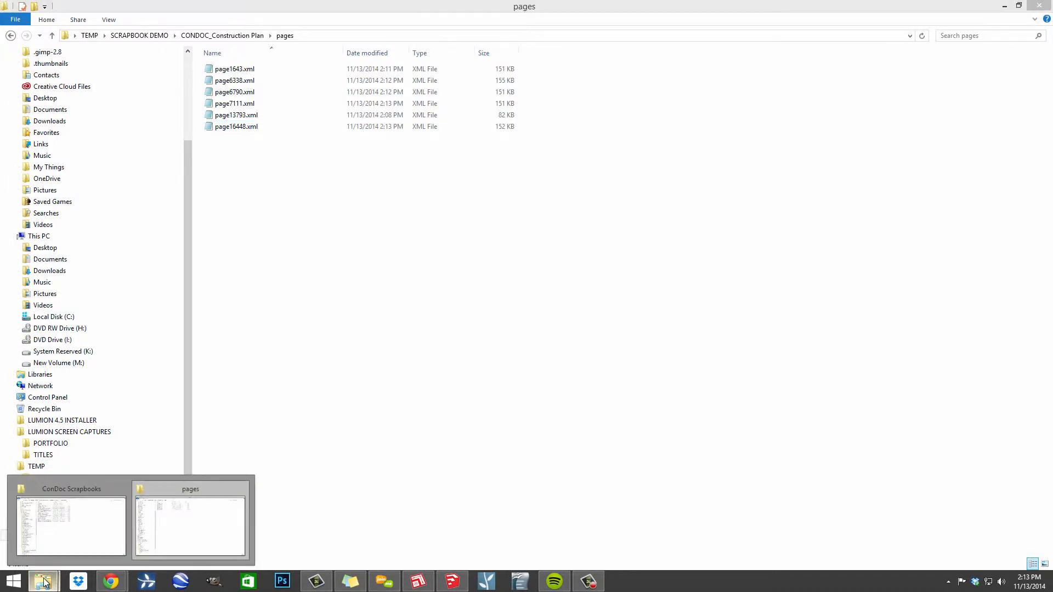
{"action": "left_click", "coordinate": [87, 522]}
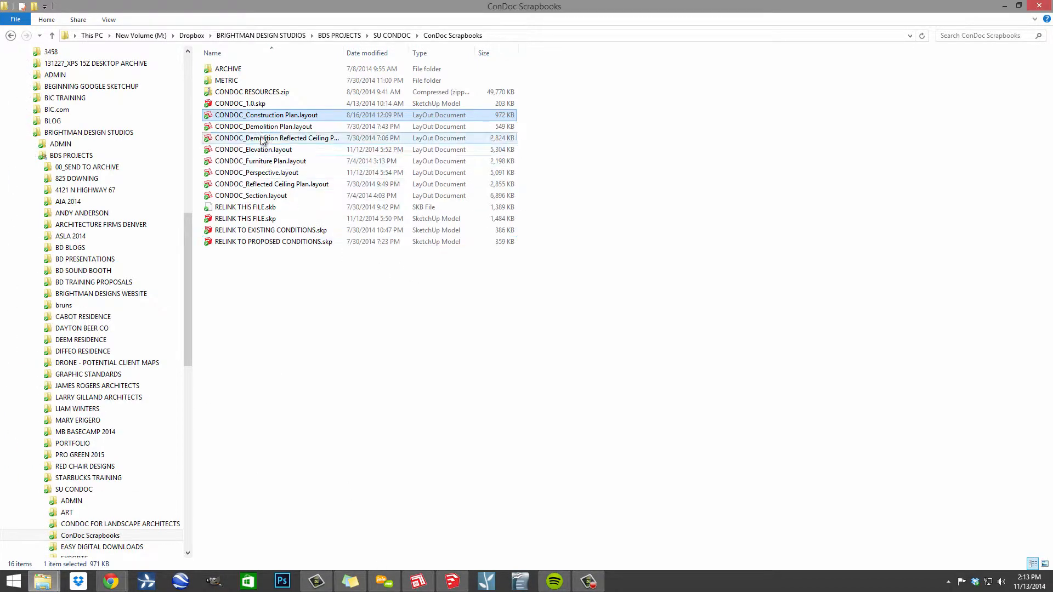
{"action": "left_click", "coordinate": [263, 221]}
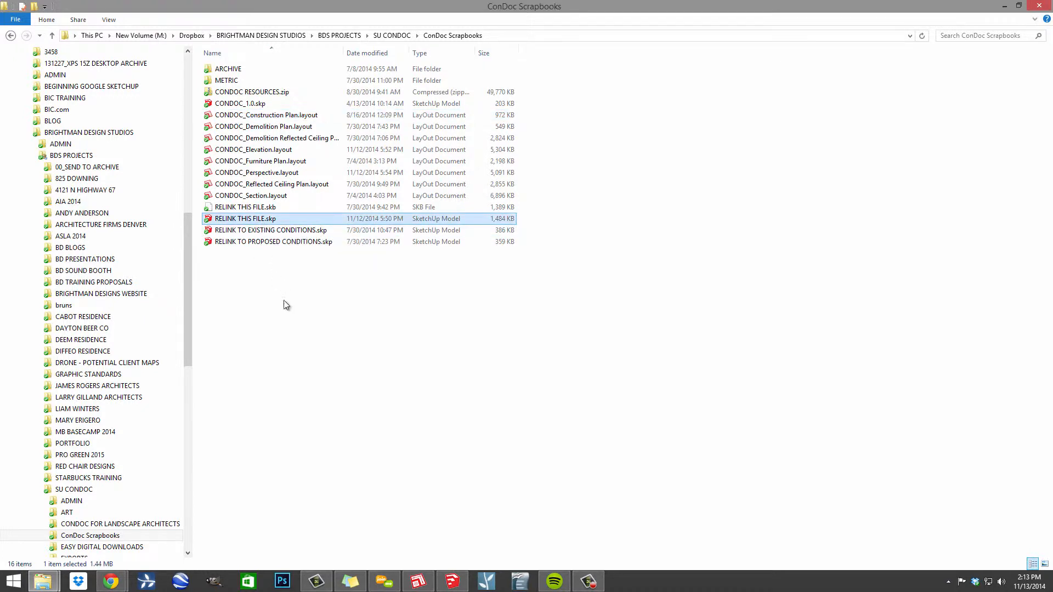
{"action": "double_click", "coordinate": [266, 218]}
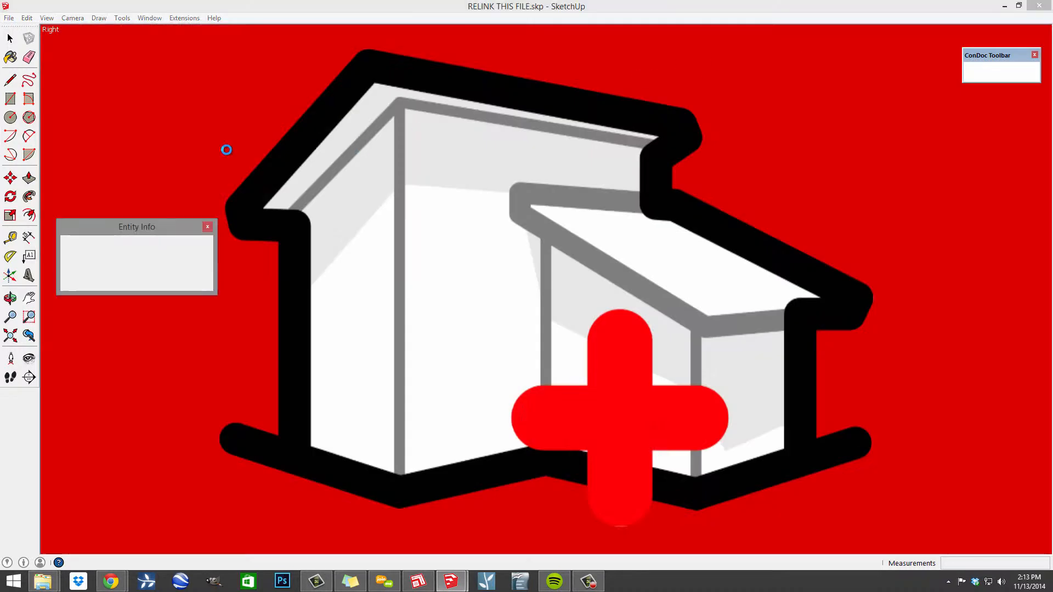
{"action": "left_click_drag", "start_coordinate": [145, 189], "coordinate": [630, 110]}
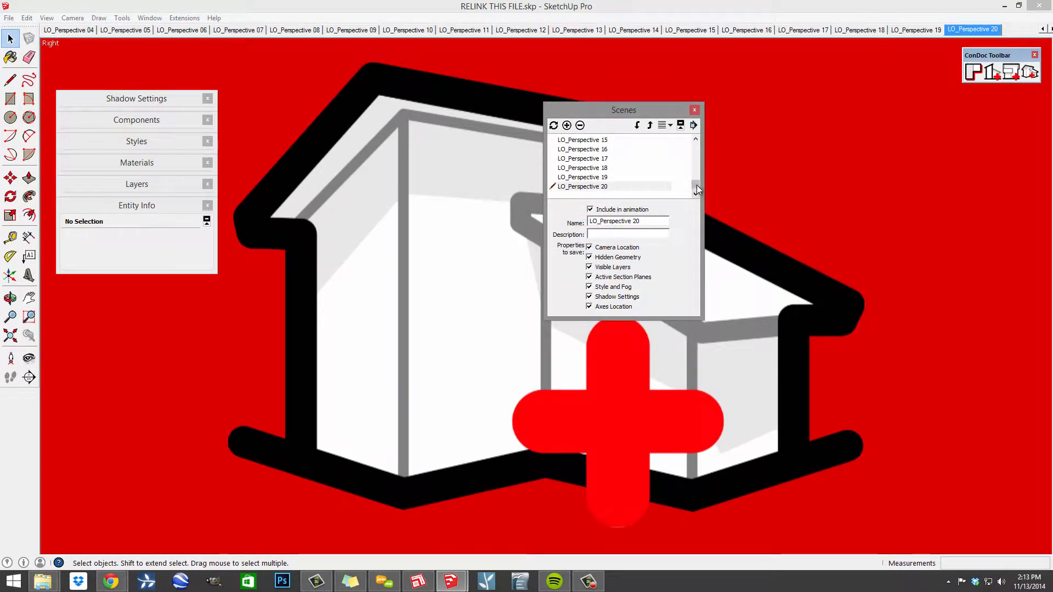
{"action": "left_click_drag", "start_coordinate": [696, 185], "coordinate": [693, 160]}
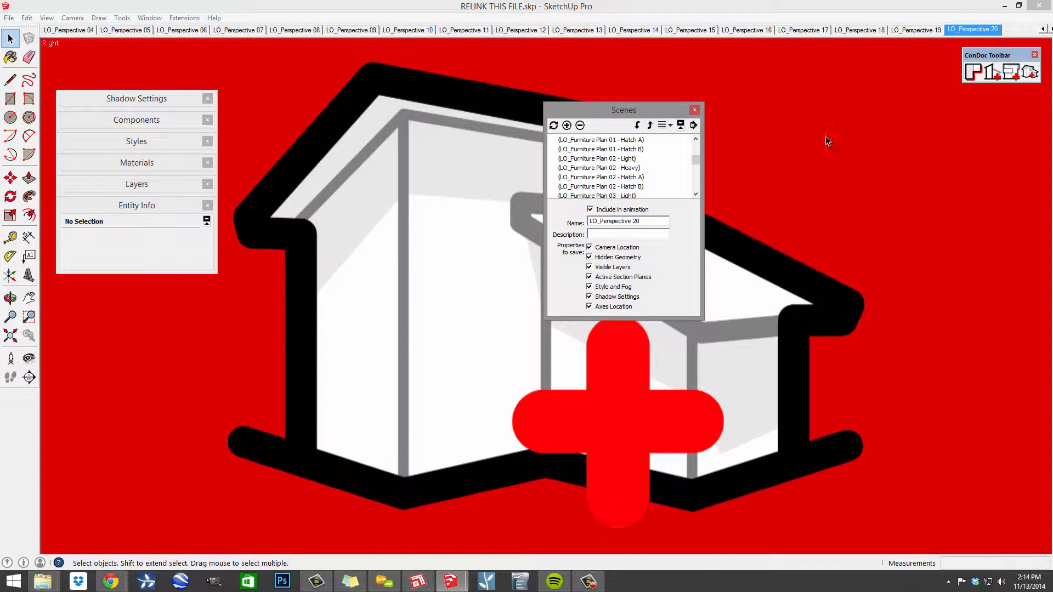
Step: Open the ConDoc Plan Generator, examine its level and plan options, and close it without setting up a project
{"action": "left_click", "coordinate": [977, 71]}
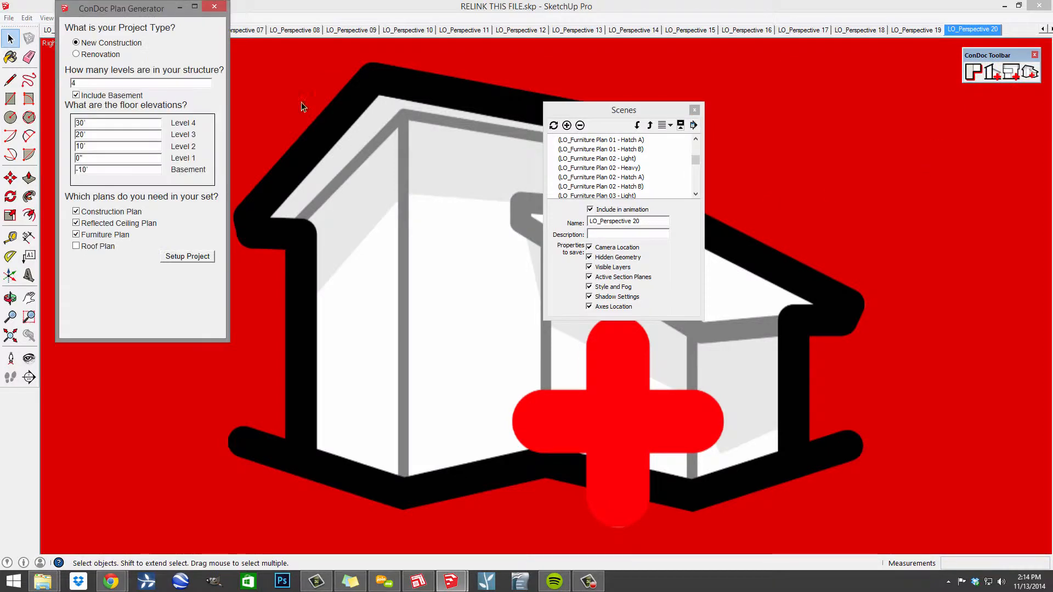
{"action": "left_click_drag", "start_coordinate": [147, 9], "coordinate": [455, 100]}
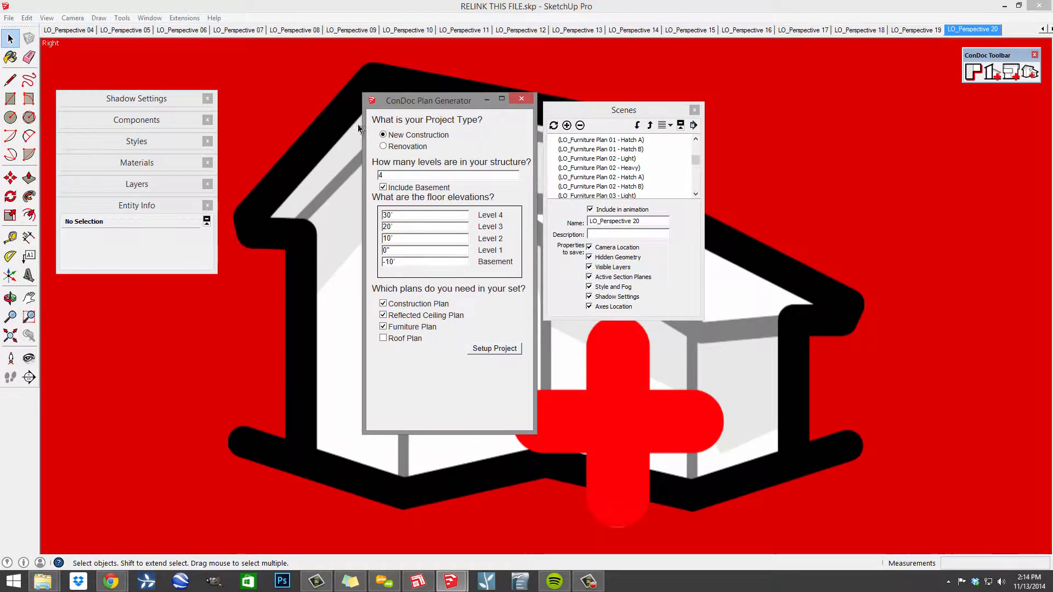
{"action": "left_click", "coordinate": [519, 102]}
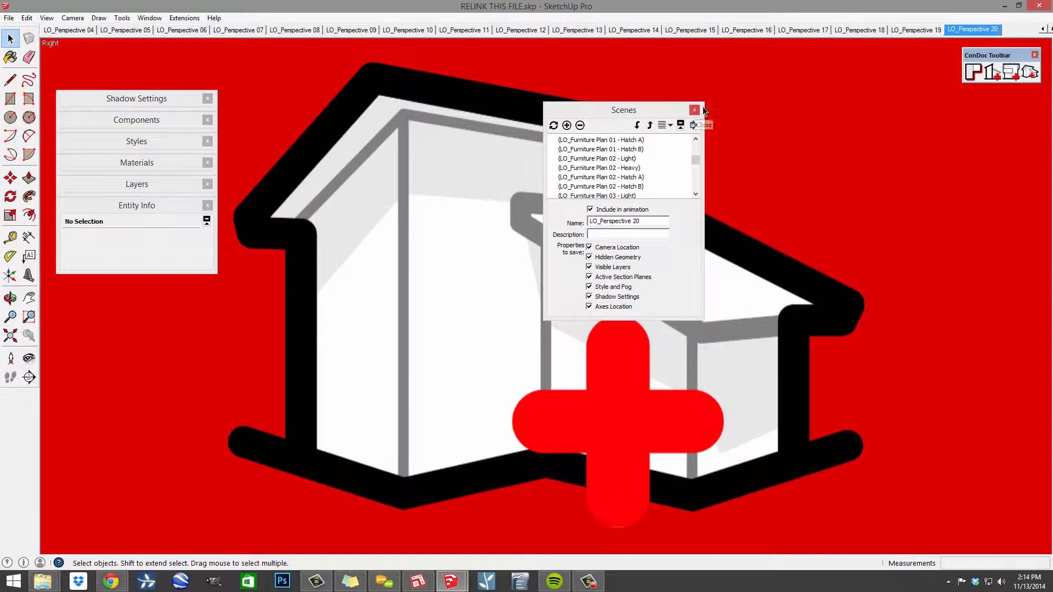
Step: Close the SketchUp model and return to the SCRAPBOOK DEMO folder in File Explorer
{"action": "left_click", "coordinate": [1038, 6]}
{"action": "left_click", "coordinate": [535, 314]}
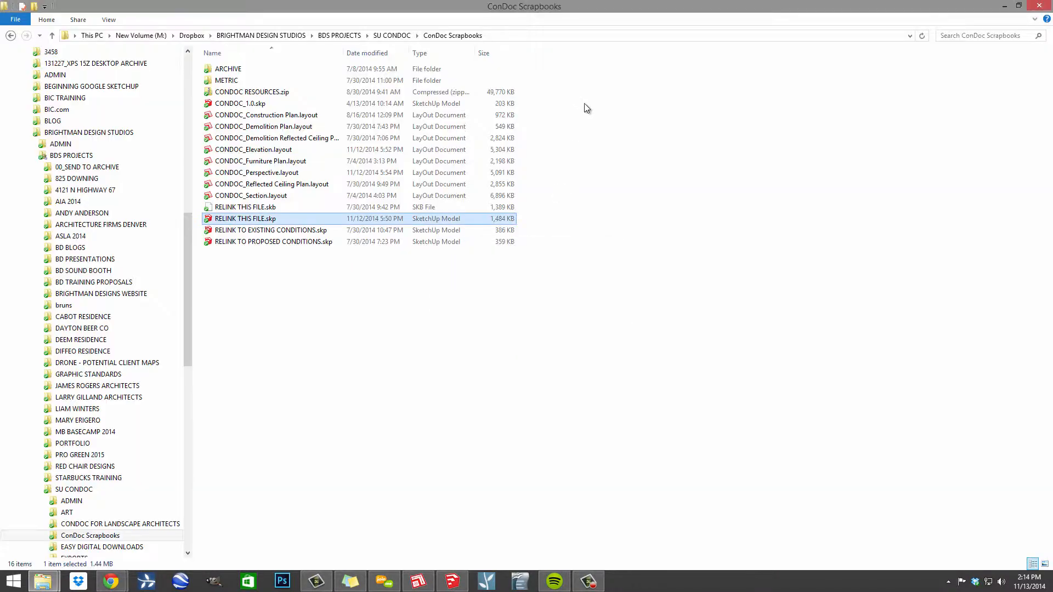
{"action": "key", "text": "alt+Tab"}
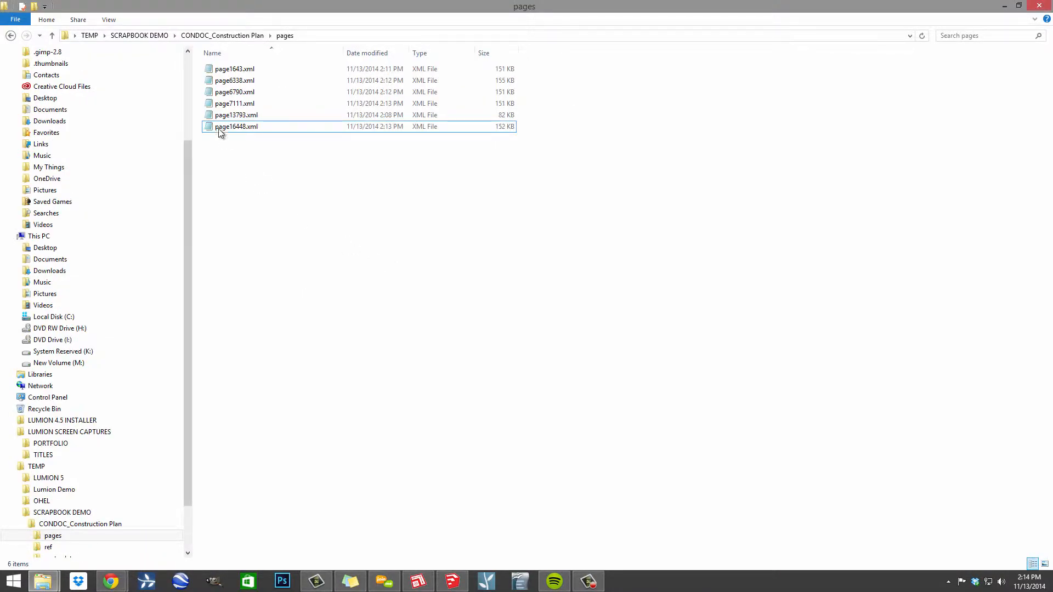
{"action": "left_click", "coordinate": [191, 36]}
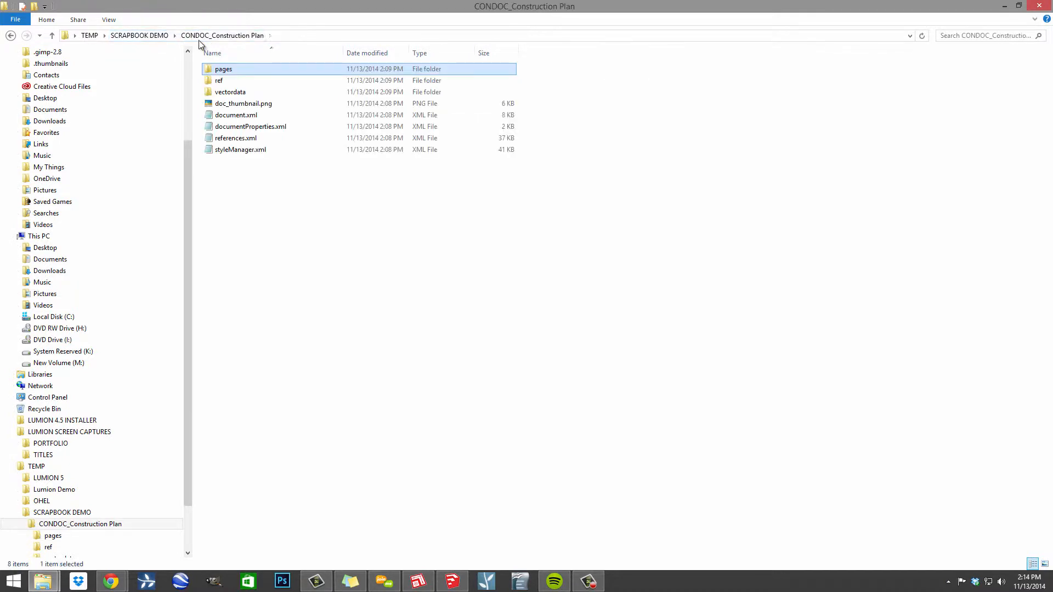
{"action": "left_click", "coordinate": [154, 36]}
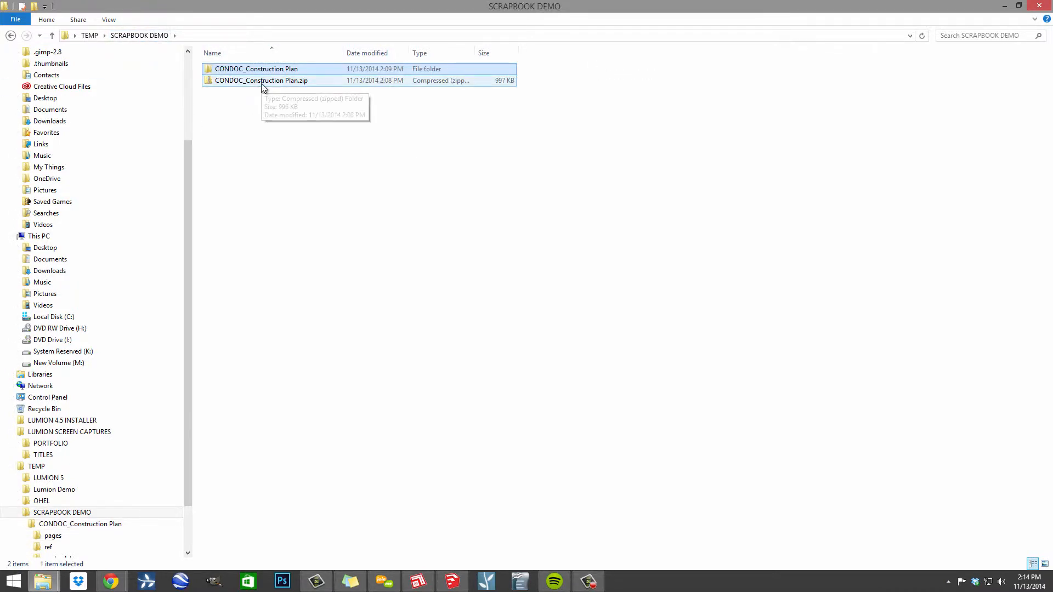
{"action": "left_click", "coordinate": [249, 111]}
{"action": "left_click", "coordinate": [267, 81]}
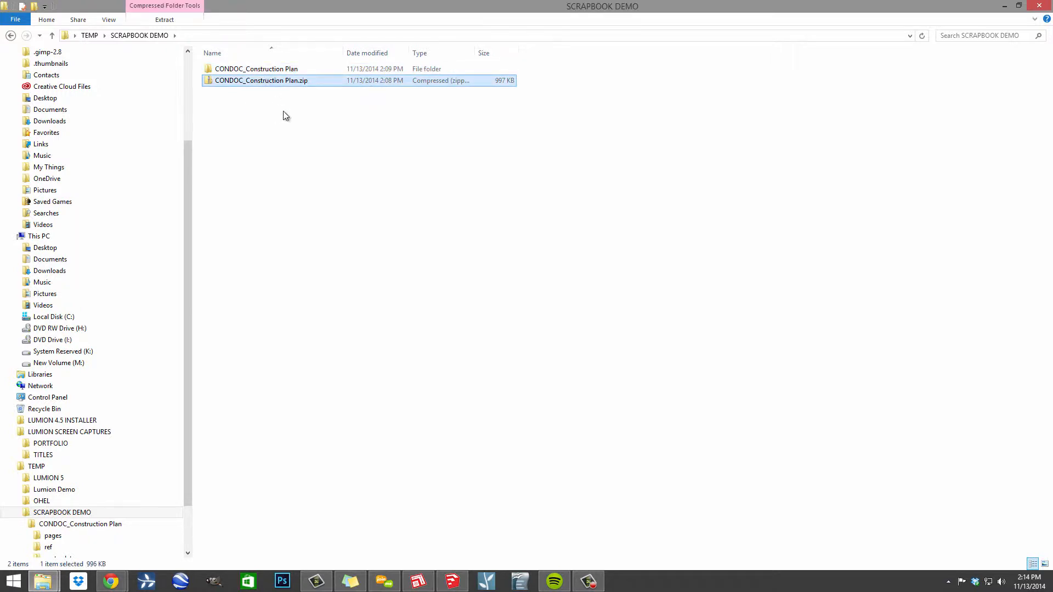
{"action": "right_click", "coordinate": [272, 71]}
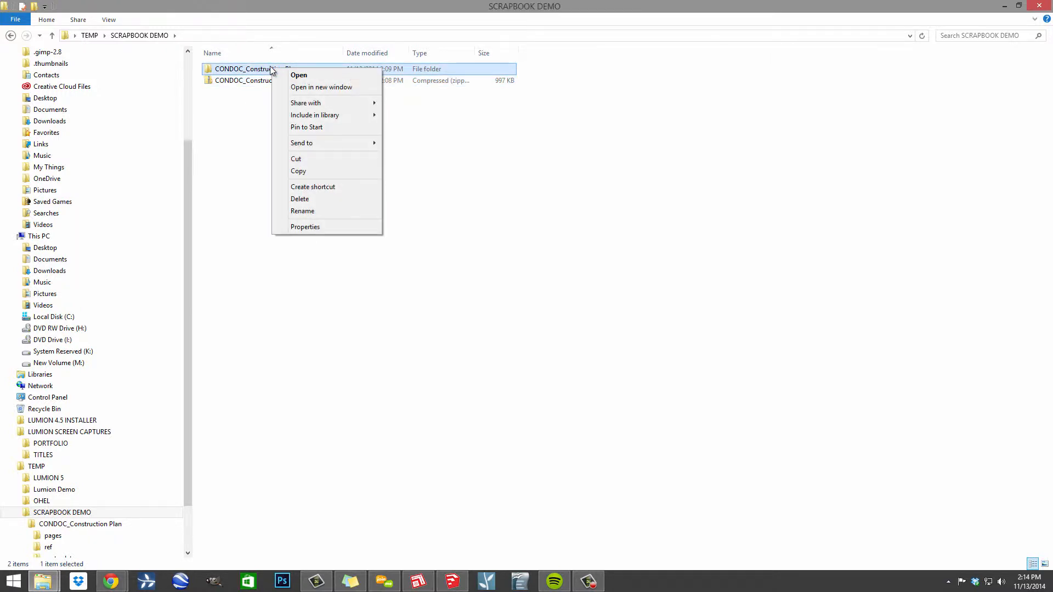
{"action": "mouse_move", "coordinate": [344, 144]}
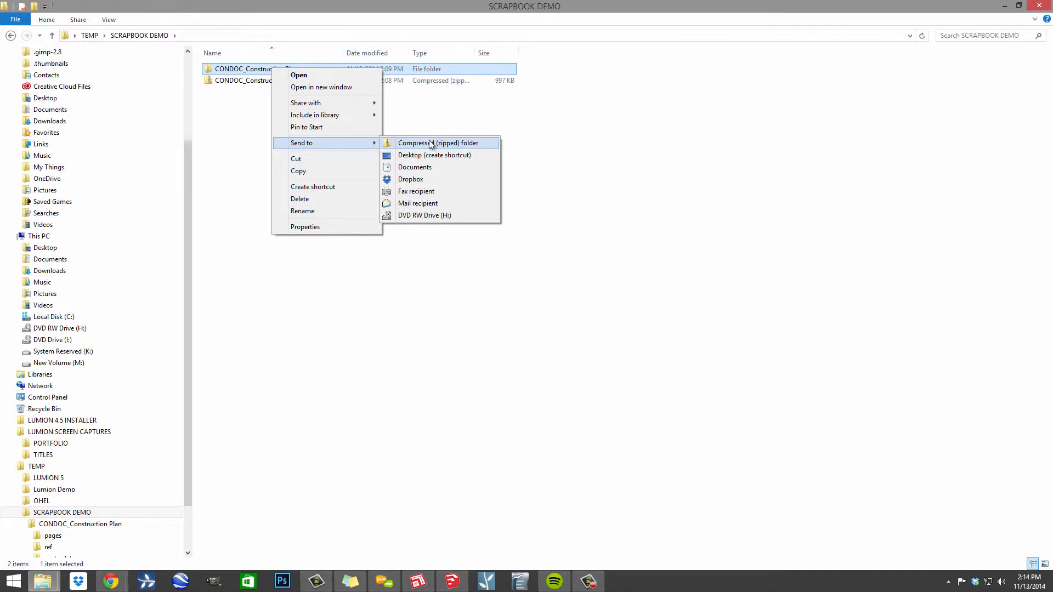
{"action": "left_click", "coordinate": [711, 128]}
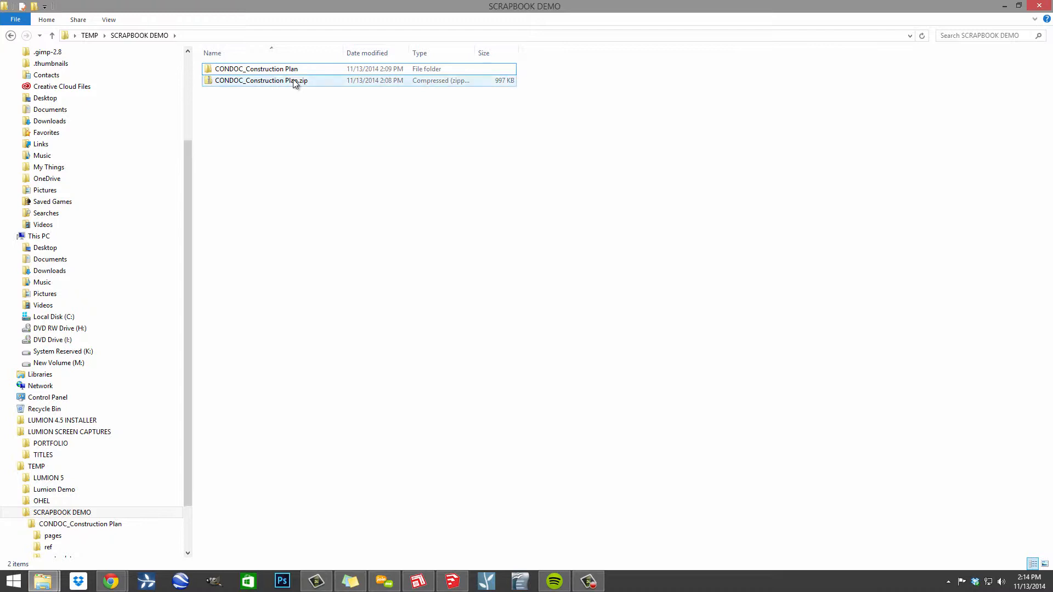
Step: Open CONDOC_Construction Plan.zip in a new window and arrange it side by side with the SCRAPBOOK DEMO window
{"action": "right_click", "coordinate": [269, 82]}
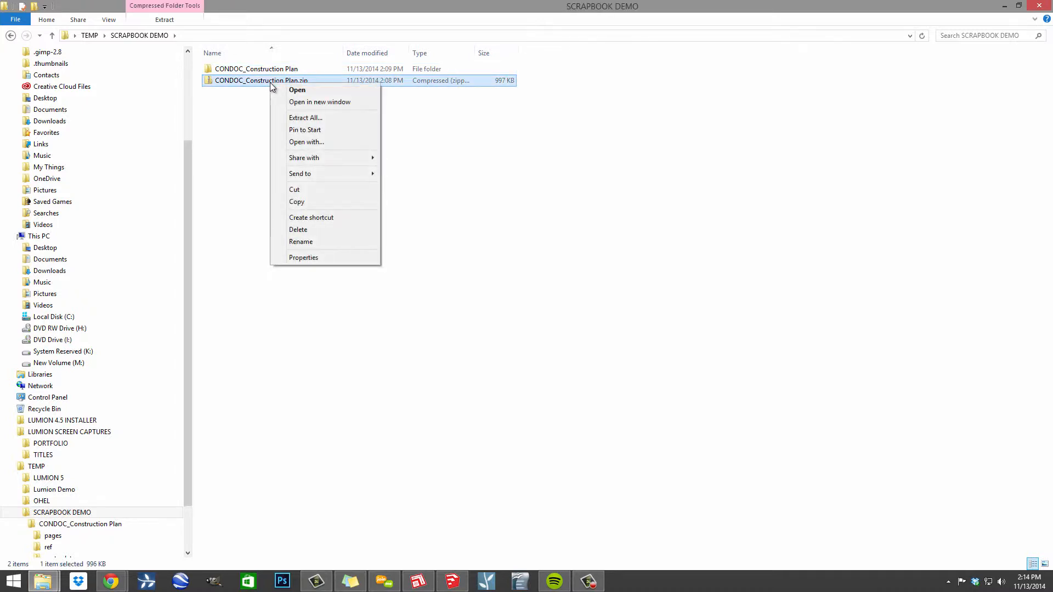
{"action": "left_click", "coordinate": [305, 104]}
{"action": "left_click_drag", "start_coordinate": [354, 5], "coordinate": [1050, 115]}
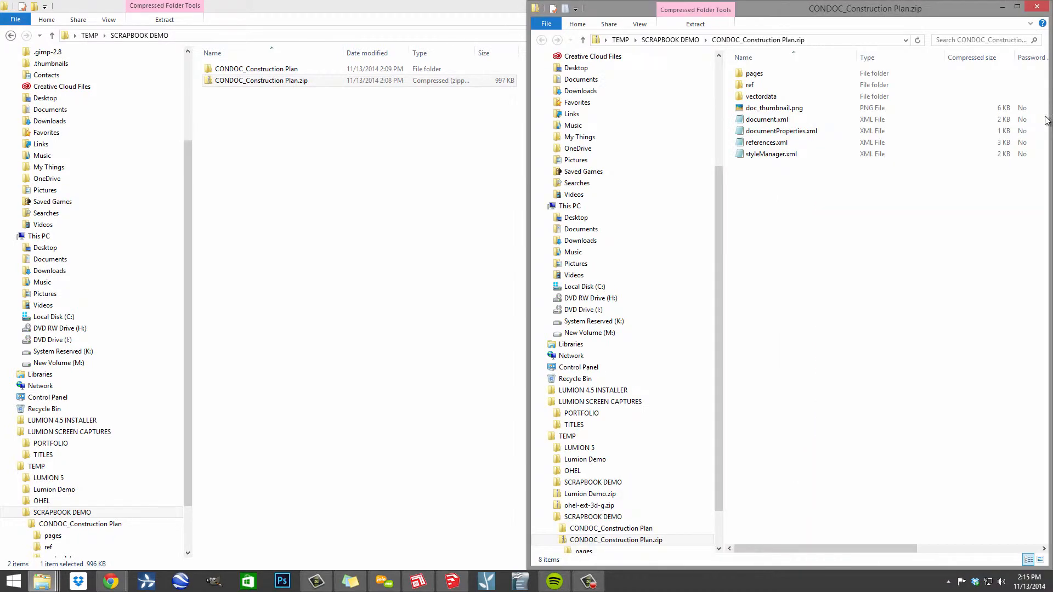
{"action": "left_click", "coordinate": [340, 216]}
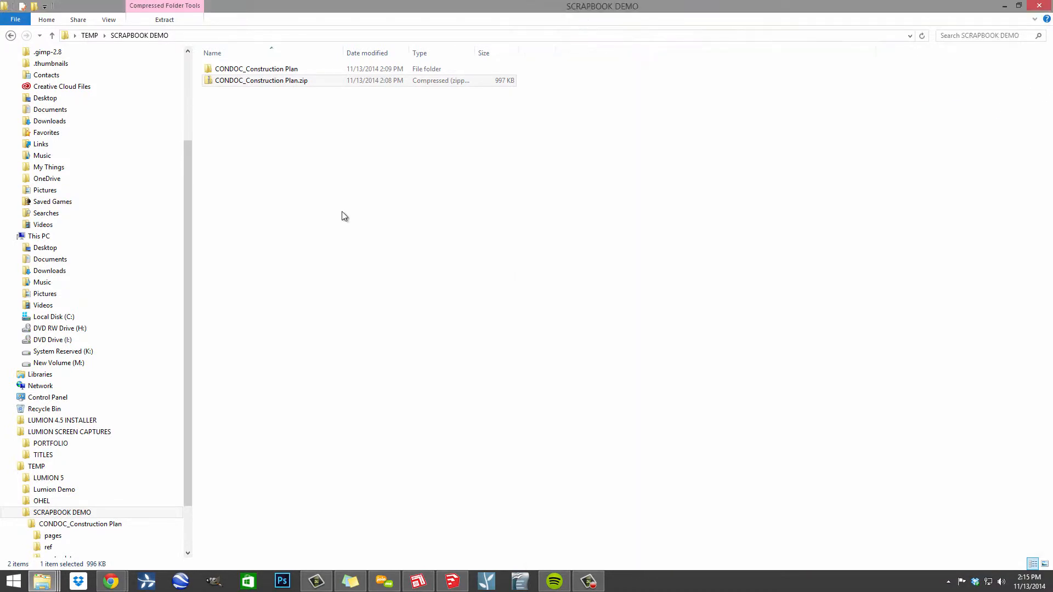
{"action": "left_click", "coordinate": [1017, 11]}
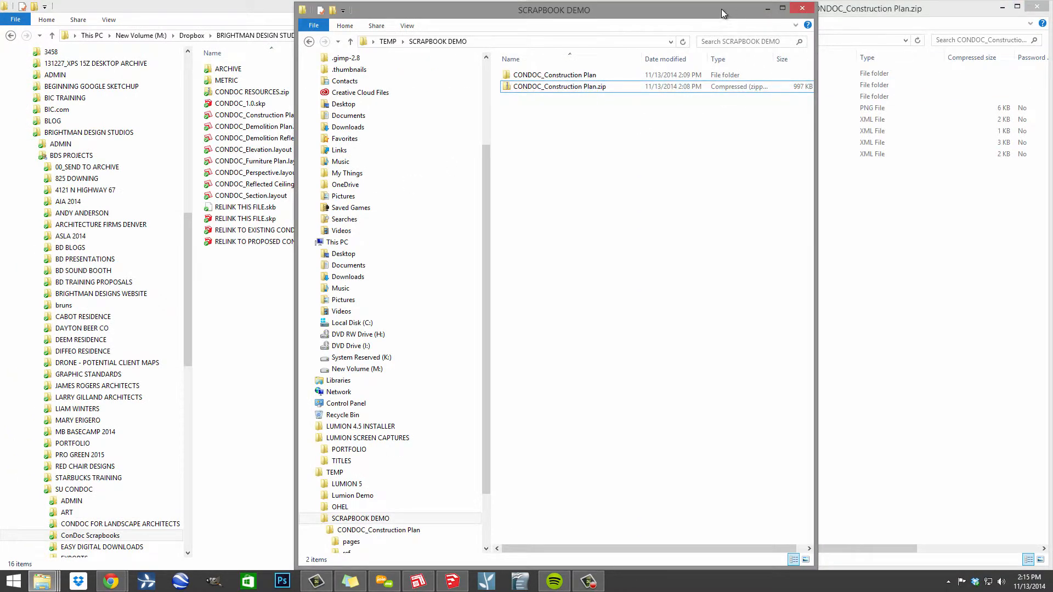
{"action": "left_click_drag", "start_coordinate": [722, 9], "coordinate": [430, 8]}
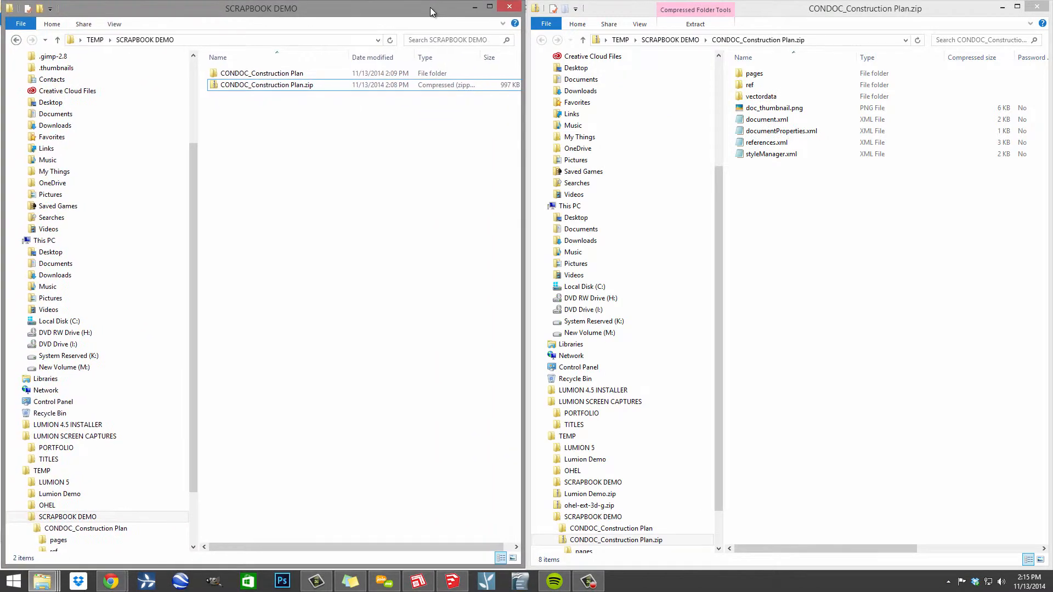
Step: Open the pages folder inside CONDOC_Construction Plan.zip and the pages folder of the extracted CONDOC_Construction Plan folder
{"action": "left_click", "coordinate": [796, 180]}
{"action": "left_click", "coordinate": [684, 39]}
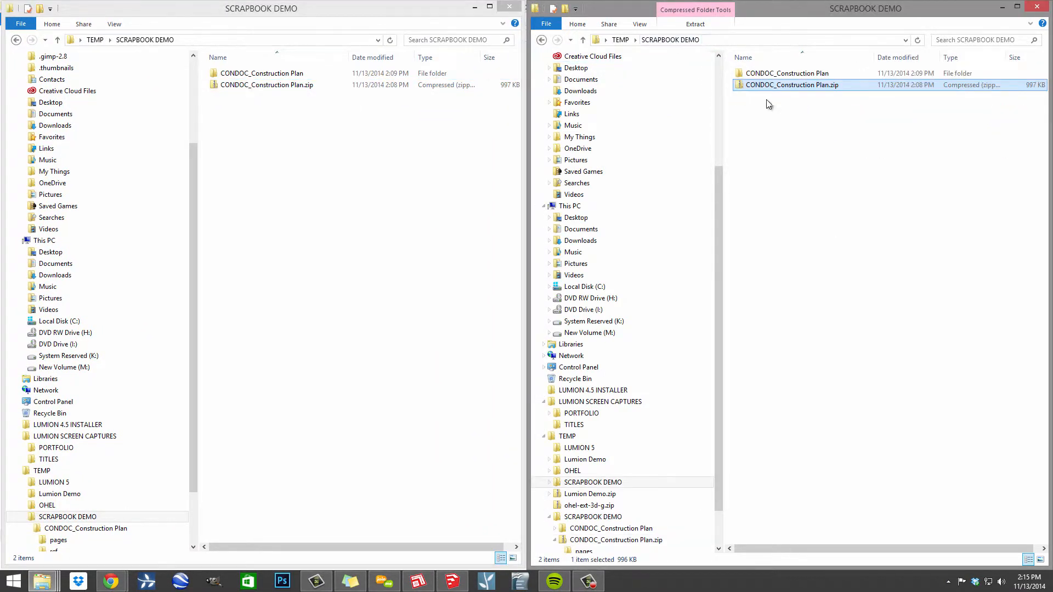
{"action": "double_click", "coordinate": [802, 88]}
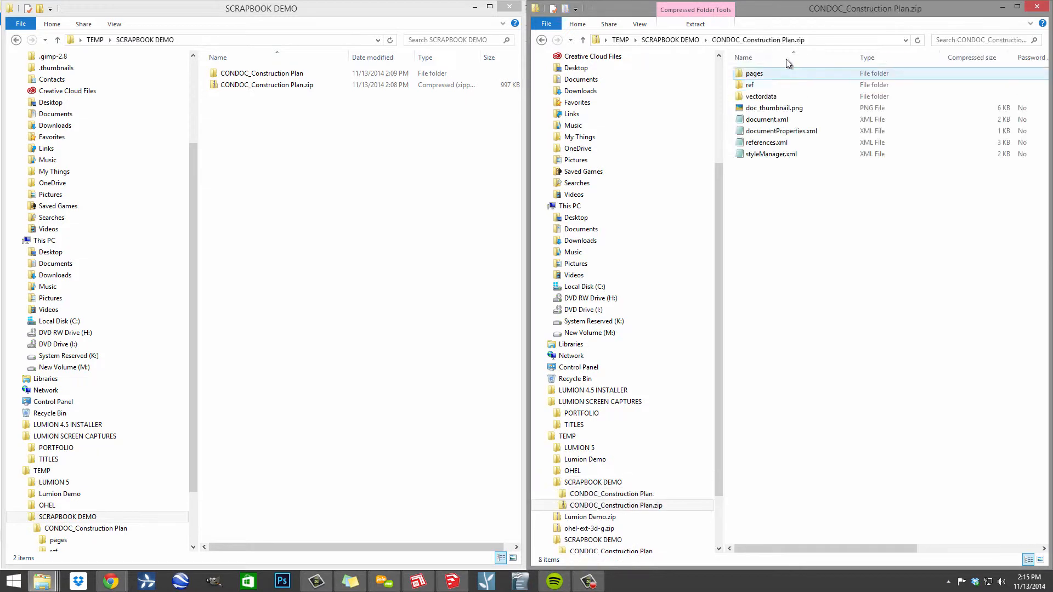
{"action": "double_click", "coordinate": [765, 77]}
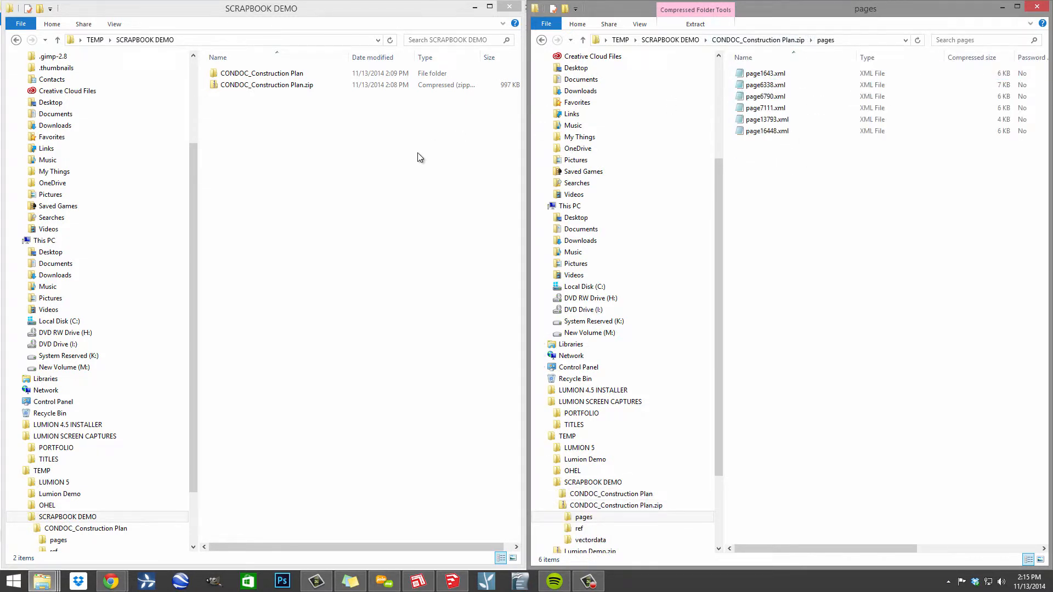
{"action": "double_click", "coordinate": [278, 75]}
{"action": "double_click", "coordinate": [245, 75]}
Step: Copy all page XML files from the extracted pages folder into the zip's pages folder, replacing the existing files
{"action": "left_click_drag", "start_coordinate": [277, 201], "coordinate": [879, 229]}
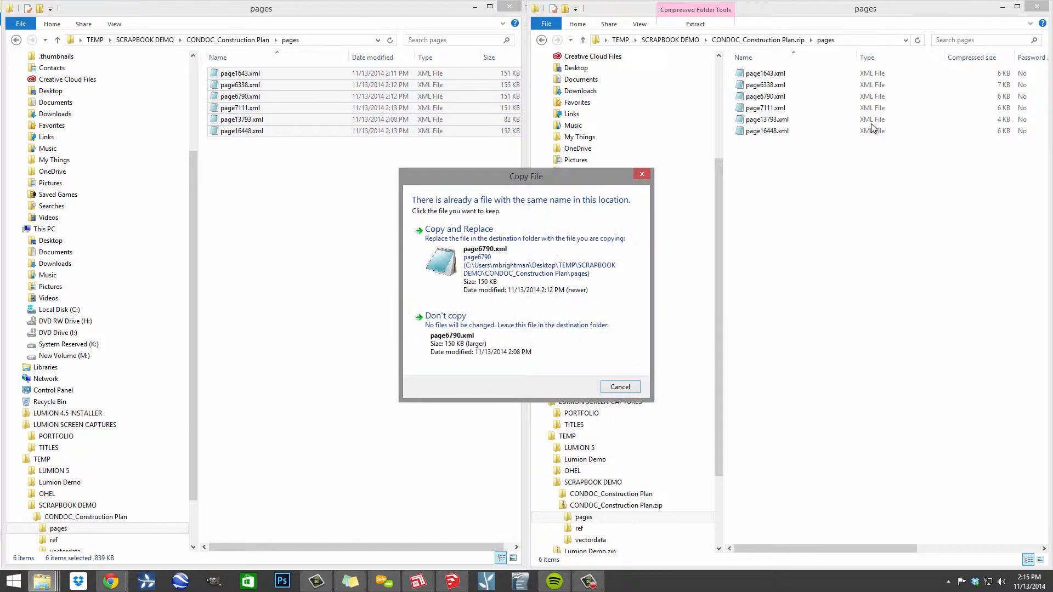
{"action": "left_click", "coordinate": [482, 248]}
{"action": "left_click", "coordinate": [483, 248]}
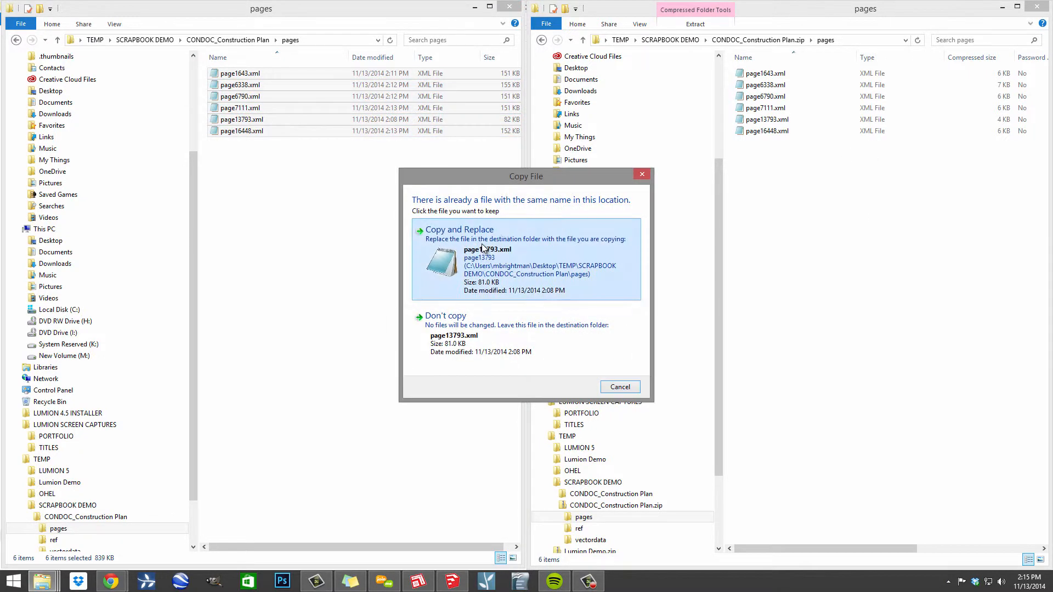
{"action": "left_click", "coordinate": [483, 248]}
{"action": "left_click", "coordinate": [483, 247]}
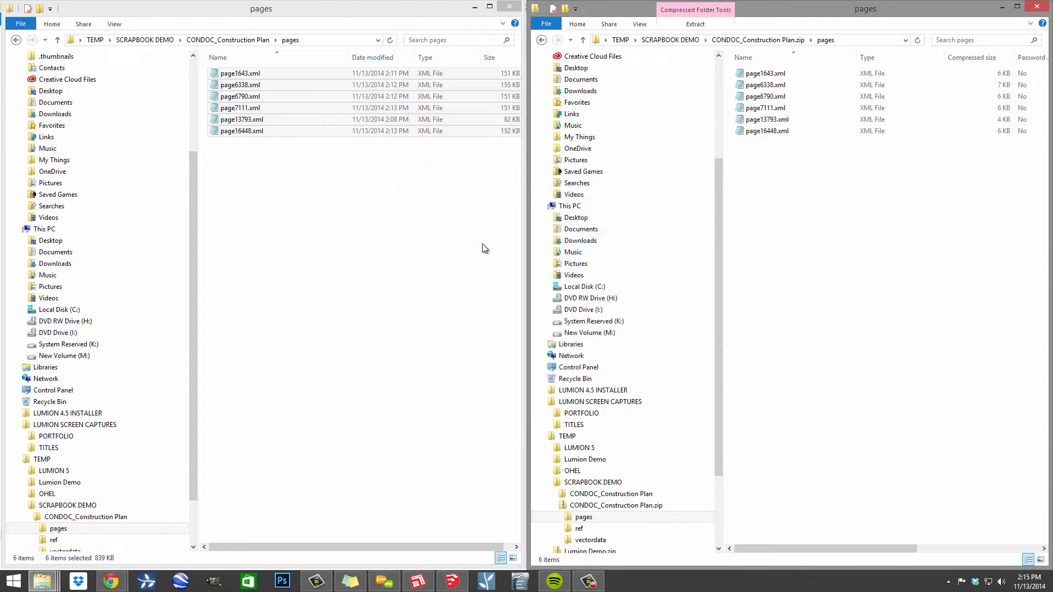
Step: Return to SCRAPBOOK DEMO and rename CONDOC_Construction Plan.zip as CONDOC_Construction Plan.layout, accepting the extension change
{"action": "left_click", "coordinate": [690, 42]}
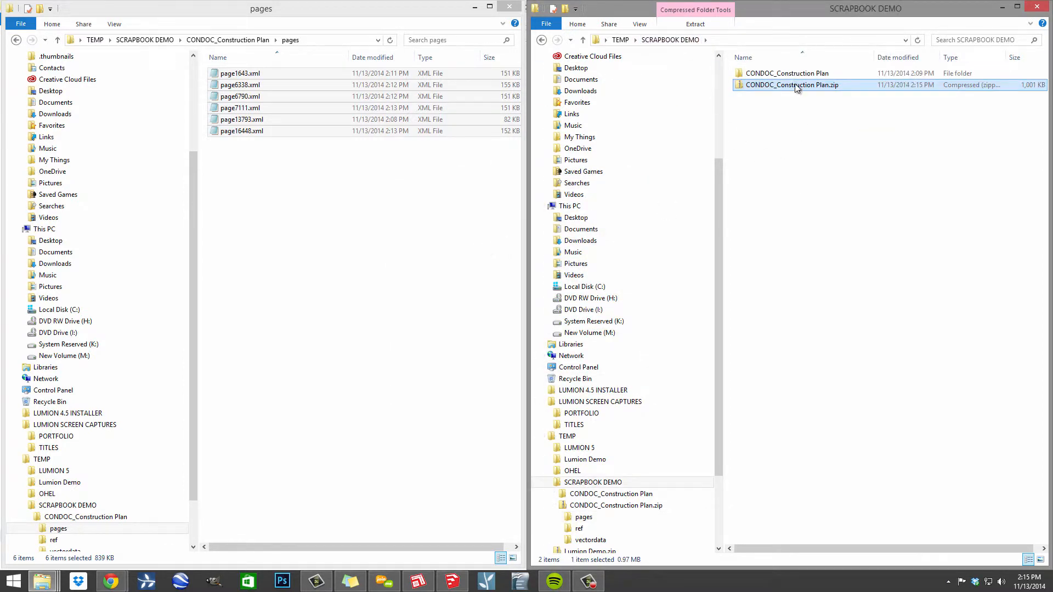
{"action": "left_click", "coordinate": [796, 85]}
{"action": "left_click", "coordinate": [843, 85]}
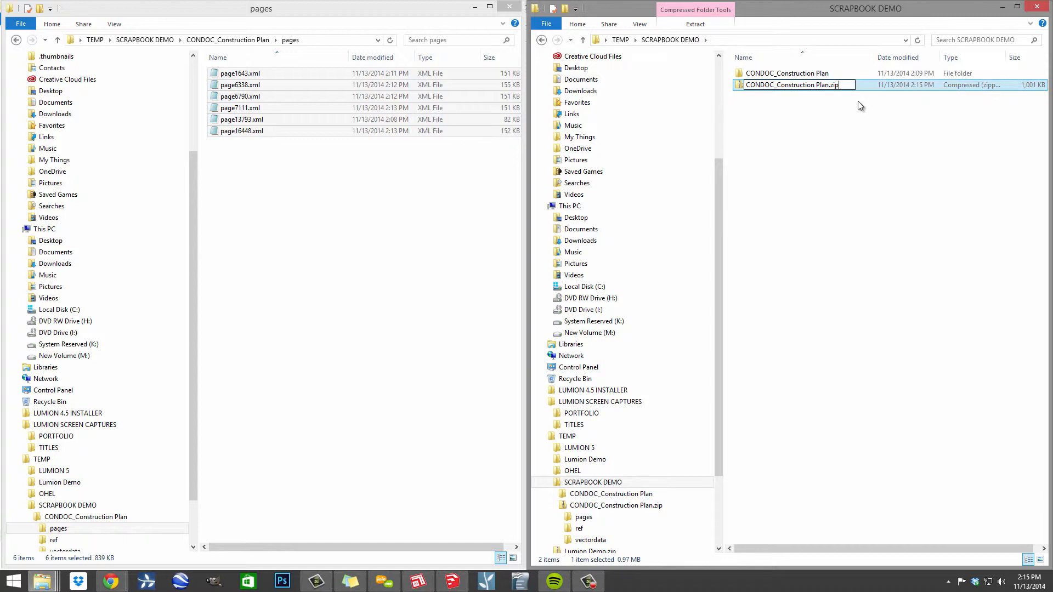
{"action": "type", "text": "layout"}
{"action": "key", "text": "Return"}
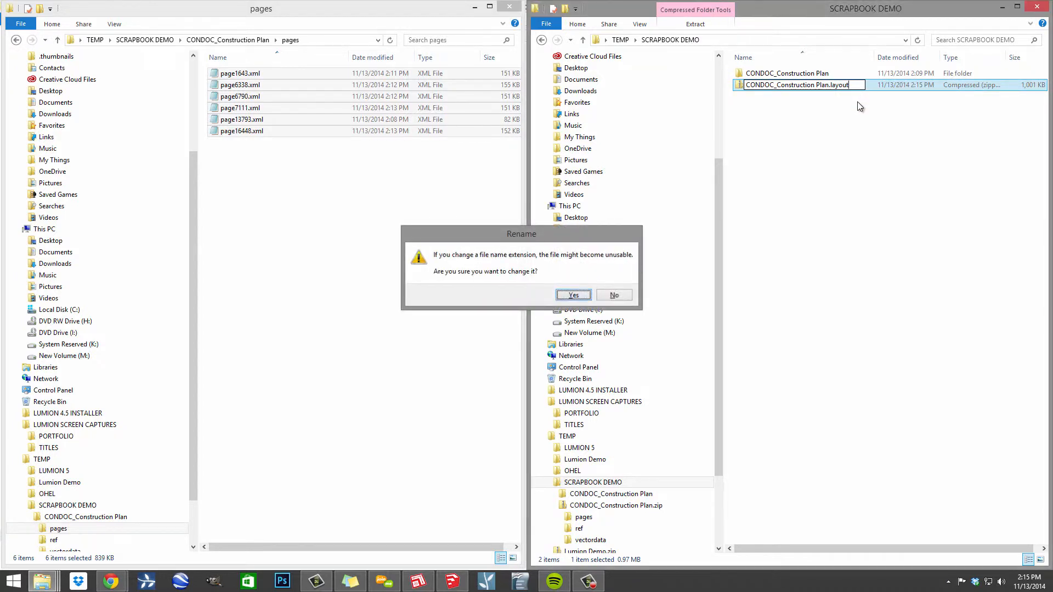
{"action": "key", "text": "Return"}
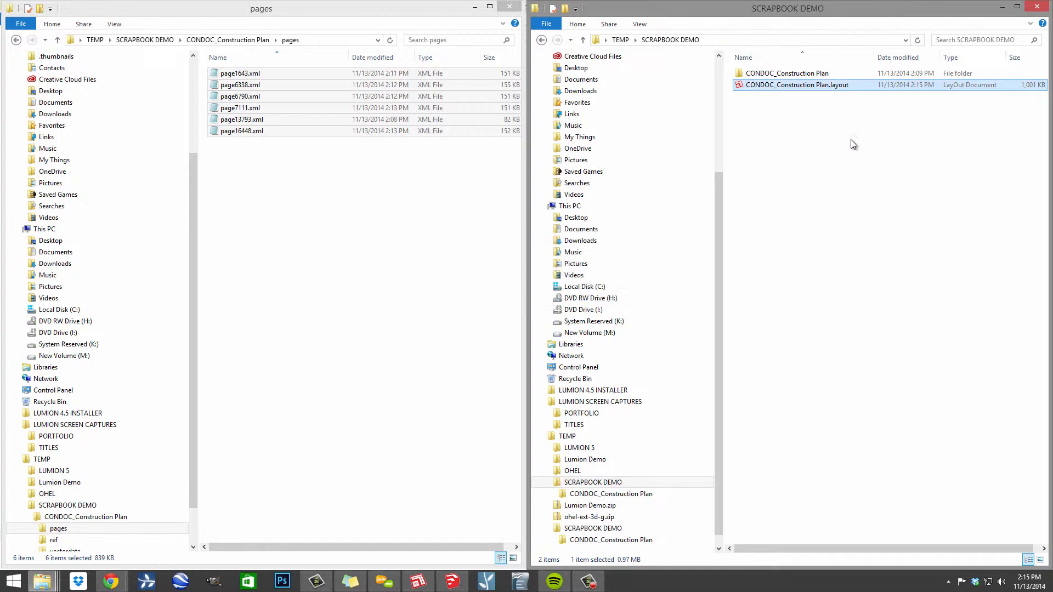
Step: Open CONDOC_Construction Plan.layout in LayOut and check which scene the 3/4" plan viewport on the Level 01 page references
{"action": "double_click", "coordinate": [801, 86]}
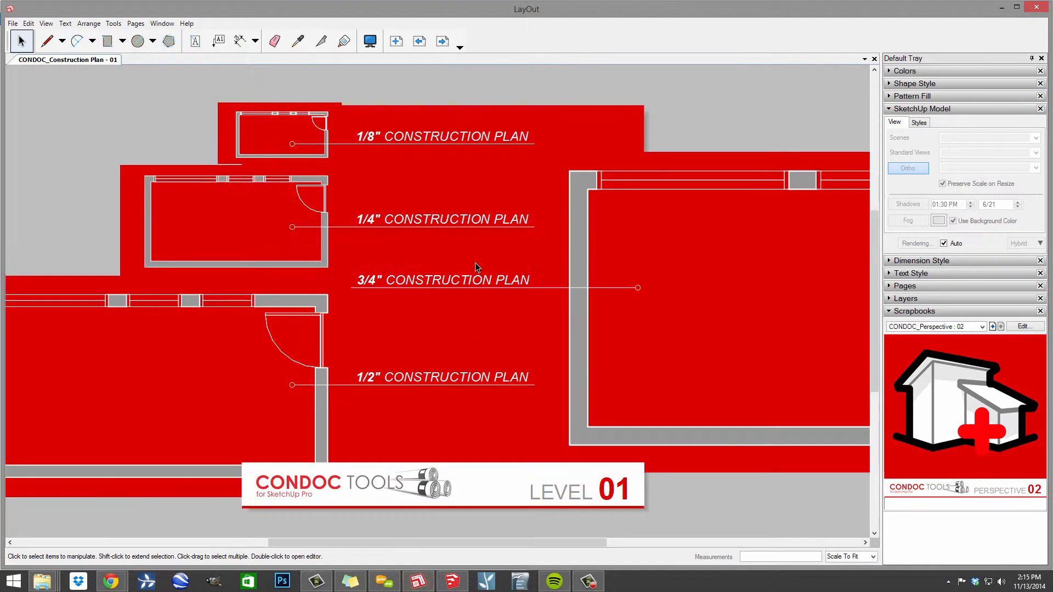
{"action": "scroll", "coordinate": [473, 254], "scroll_direction": "down", "scroll_amount": 3}
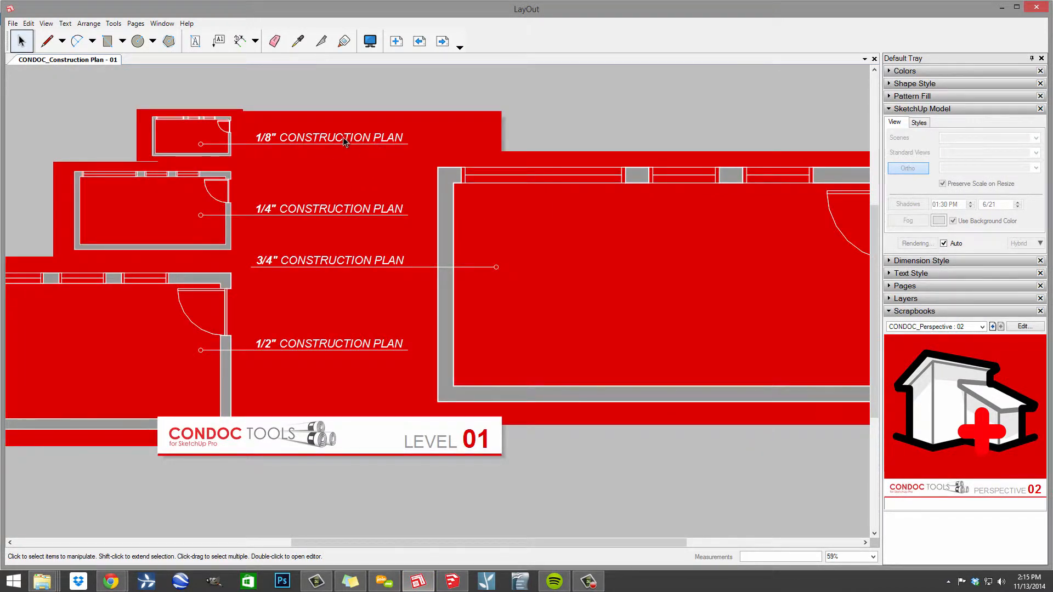
{"action": "left_click", "coordinate": [639, 175]}
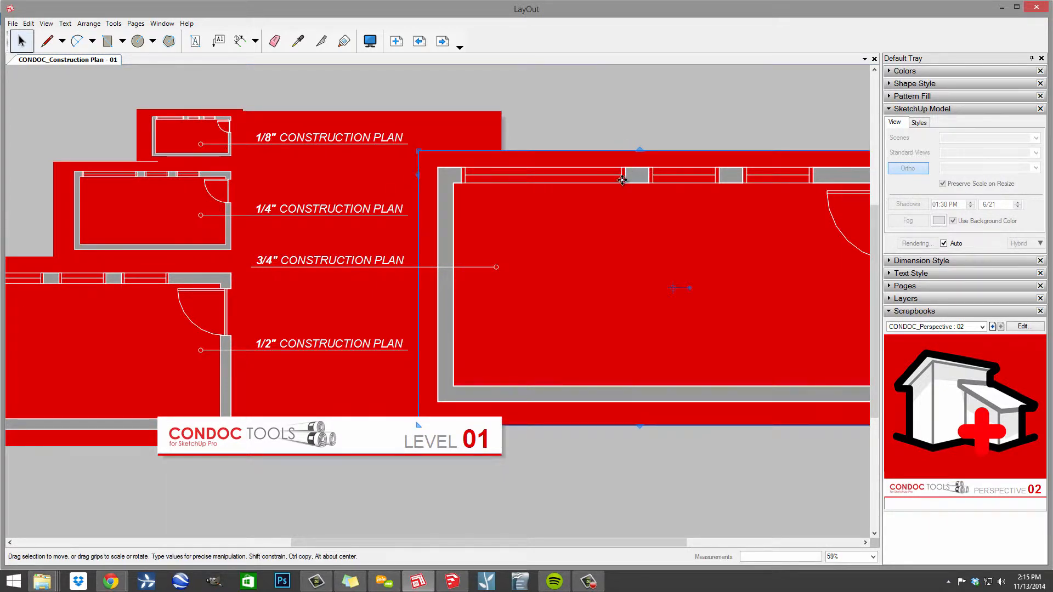
{"action": "double_click", "coordinate": [633, 171]}
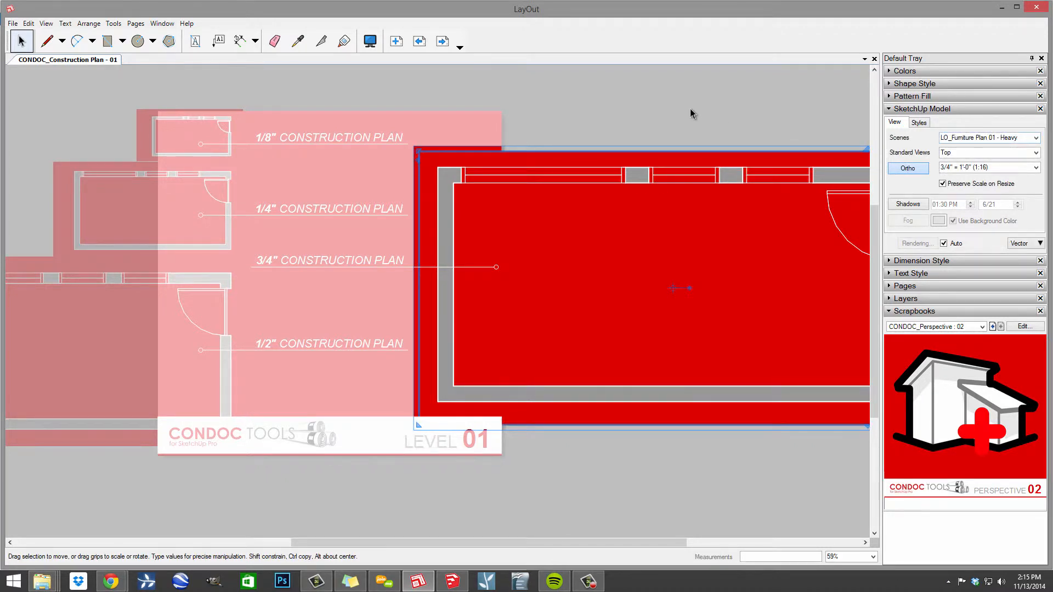
{"action": "left_click", "coordinate": [488, 80]}
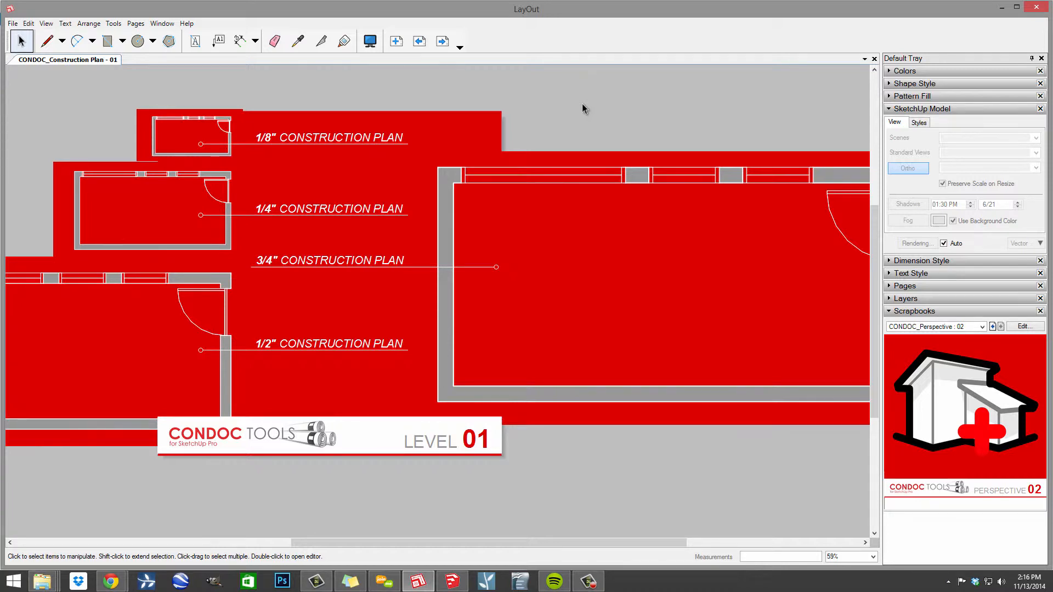
Step: Page forward through the scrapbook from Level 01 to the Level 04 page to review its plans
{"action": "scroll", "coordinate": [543, 110], "scroll_direction": "down", "scroll_amount": 2}
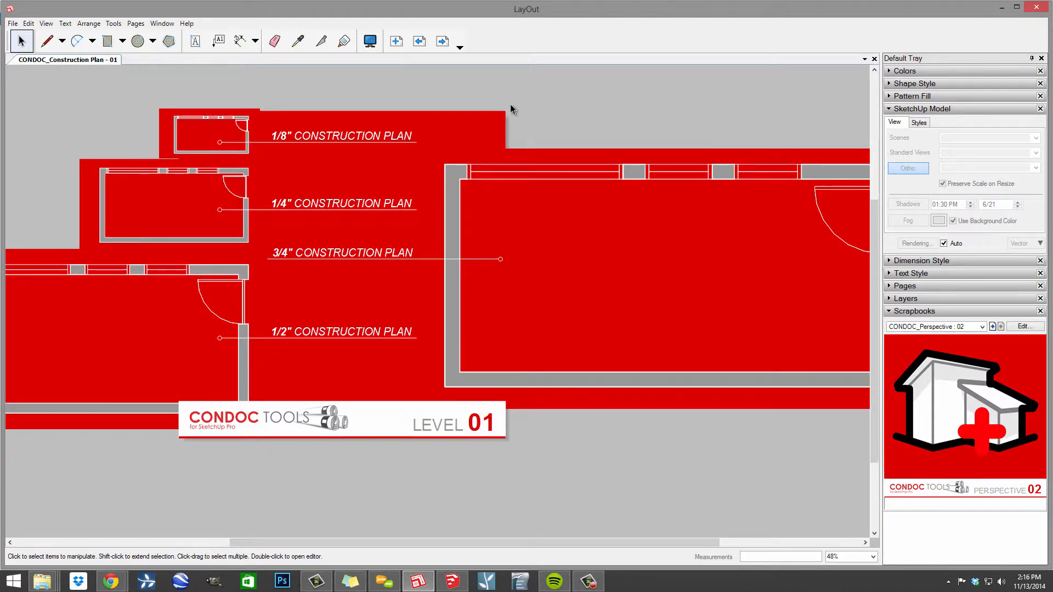
{"action": "left_click", "coordinate": [442, 41]}
{"action": "left_click", "coordinate": [442, 41]}
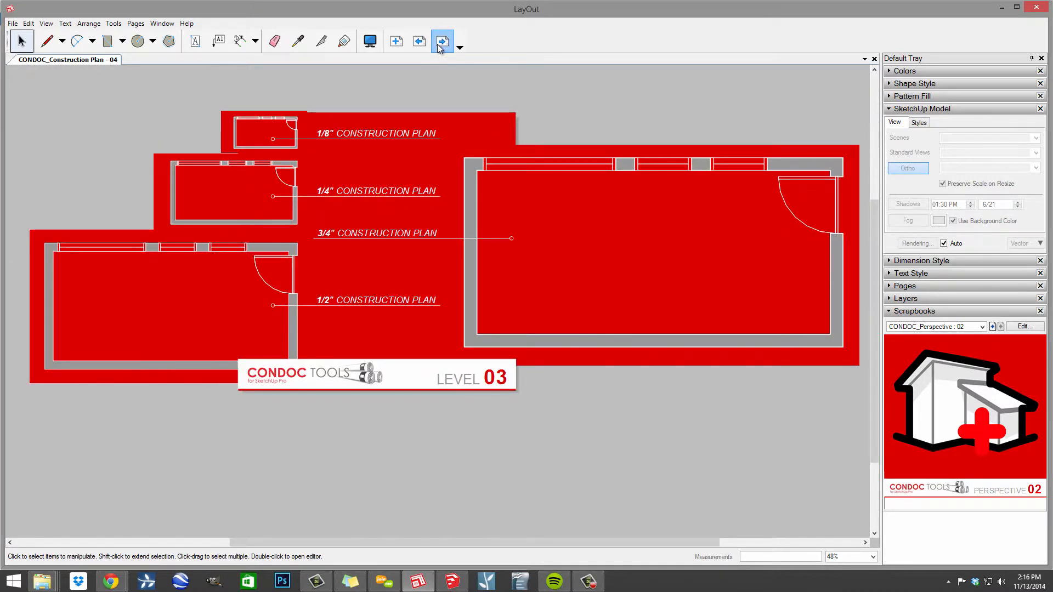
{"action": "left_click", "coordinate": [442, 41]}
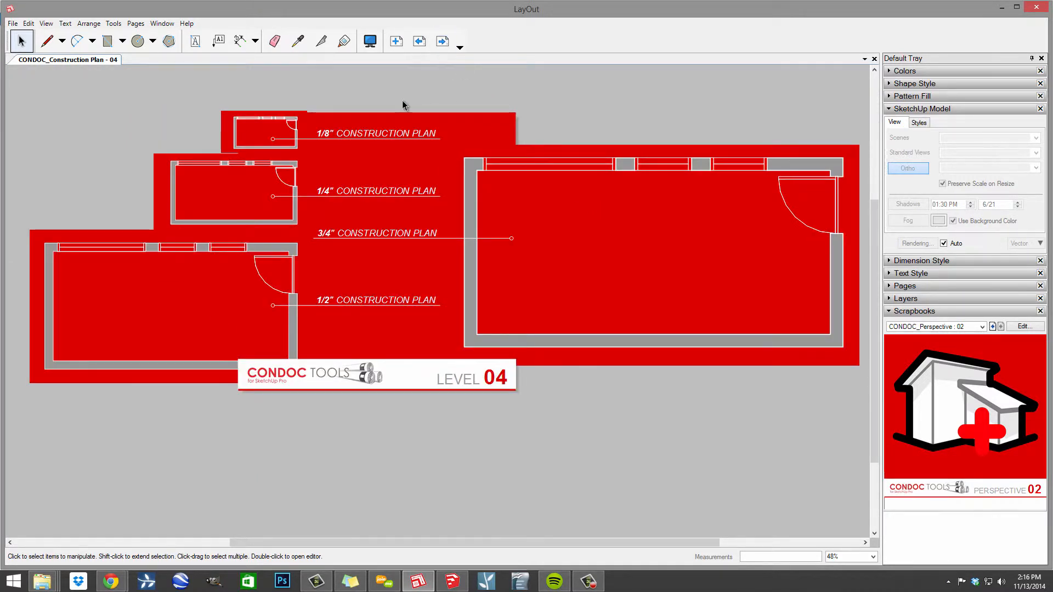